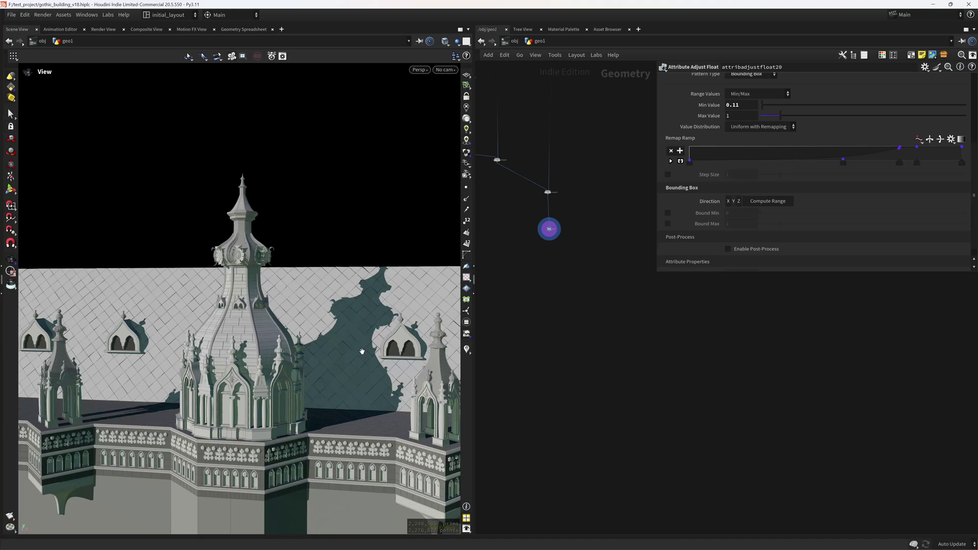
# Step: Examine the finished gothic tower and its tiled dome from several angles and distances
pyautogui.moveTo(317, 345); pyautogui.dragTo(305, 355, button='right')
pyautogui.moveTo(306, 355)
pyautogui.mouseDown()
pyautogui.moveTo(288, 354)
pyautogui.moveTo(299, 345)
pyautogui.mouseUp()
pyautogui.moveTo(232, 356); pyautogui.dragTo(279, 321, button='right')
pyautogui.moveTo(278, 321); pyautogui.dragTo(313, 343)
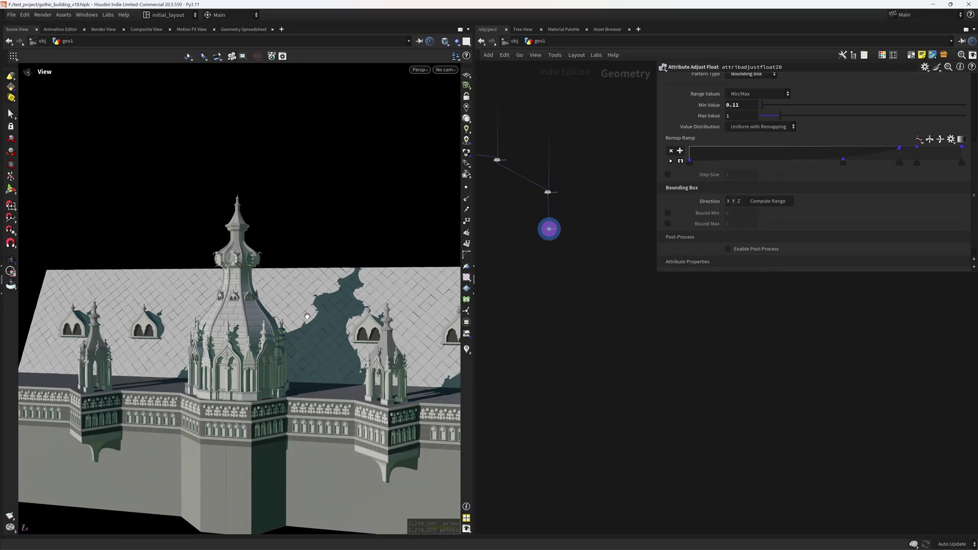
pyautogui.moveTo(235, 347); pyautogui.dragTo(305, 334)
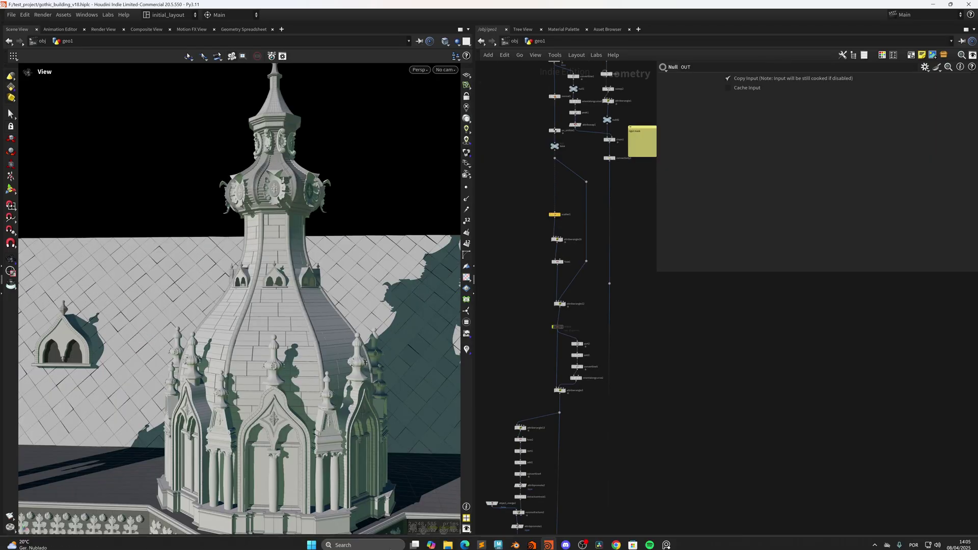
pyautogui.moveTo(308, 356); pyautogui.dragTo(409, 323)
# Step: Display the base null node of the dome network and frame the bare dome surface in the viewport
pyautogui.scroll(-6, 609, 311)
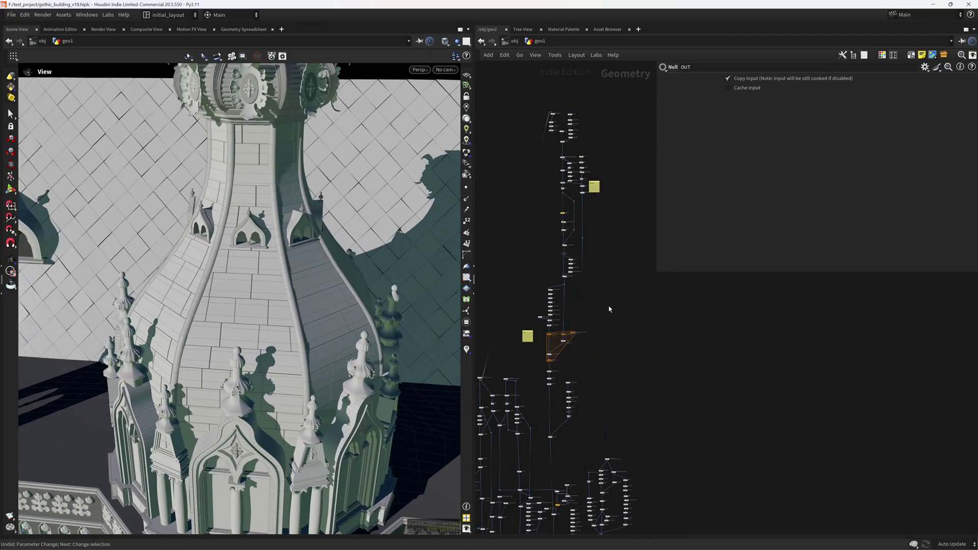
pyautogui.scroll(5, 601, 303)
pyautogui.moveTo(595, 299); pyautogui.dragTo(659, 513, button='middle')
pyautogui.moveTo(579, 225); pyautogui.dragTo(572, 325, button='middle')
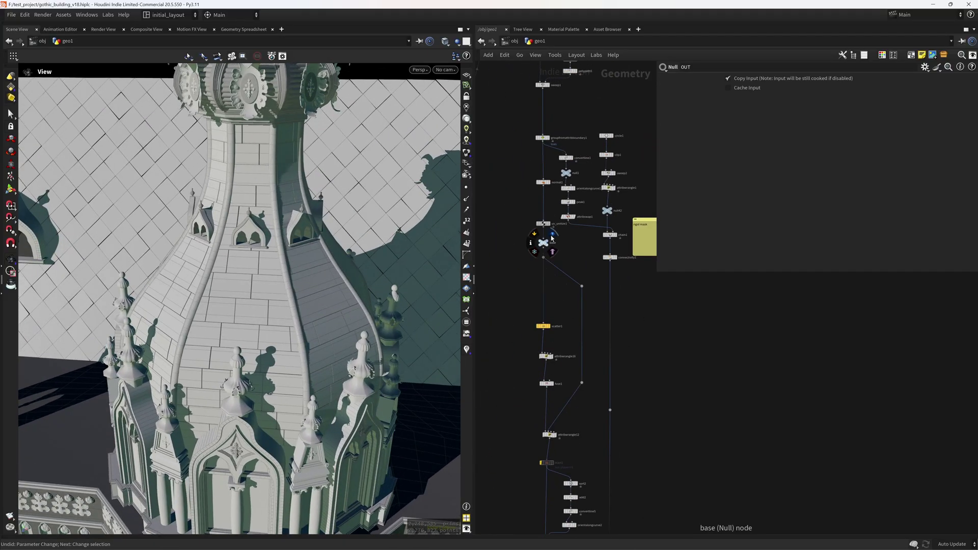
pyautogui.click(551, 235)
pyautogui.hotkey('space', 'g')
pyautogui.moveTo(336, 330); pyautogui.dragTo(341, 381, button='right')
pyautogui.moveTo(341, 380); pyautogui.dragTo(323, 292)
pyautogui.moveTo(310, 369)
pyautogui.mouseDown()
pyautogui.moveTo(350, 325)
pyautogui.moveTo(345, 220)
pyautogui.moveTo(347, 251)
pyautogui.moveTo(320, 310)
pyautogui.moveTo(322, 372)
pyautogui.mouseUp()
pyautogui.scroll(-2, 299, 375)
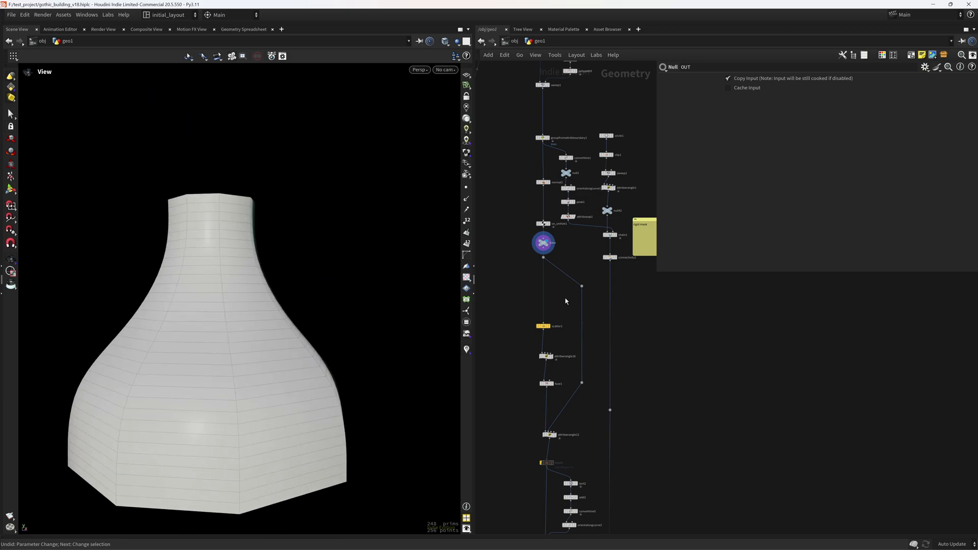
# Step: Display scatter1 below the base node, bring up its parameters, and examine the scattered points
pyautogui.scroll(3, 565, 303)
pyautogui.click(557, 307)
pyautogui.moveTo(349, 389); pyautogui.dragTo(337, 376)
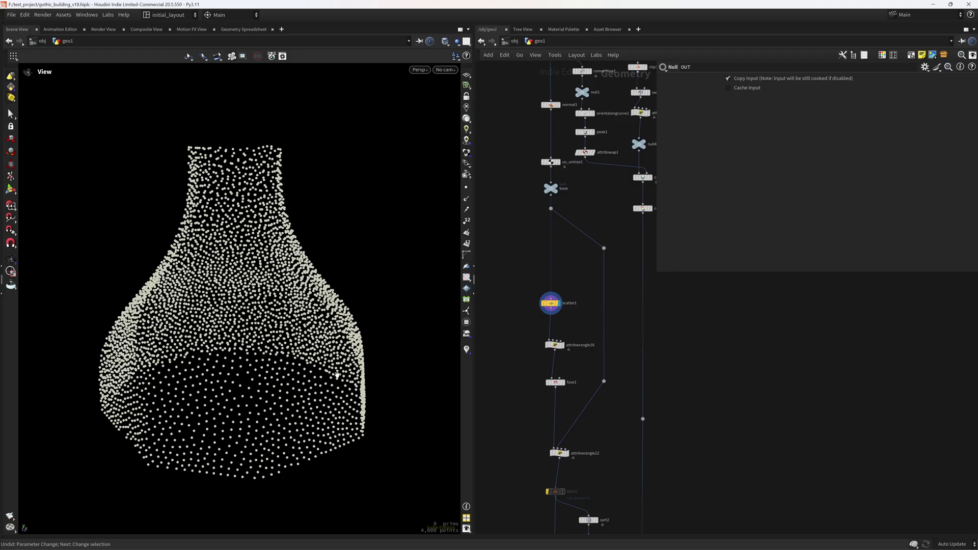
pyautogui.moveTo(337, 375)
pyautogui.mouseDown()
pyautogui.moveTo(321, 371)
pyautogui.moveTo(323, 350)
pyautogui.moveTo(344, 395)
pyautogui.moveTo(351, 375)
pyautogui.mouseUp()
pyautogui.scroll(1, 317, 380)
pyautogui.moveTo(581, 326); pyautogui.dragTo(572, 303, button='middle')
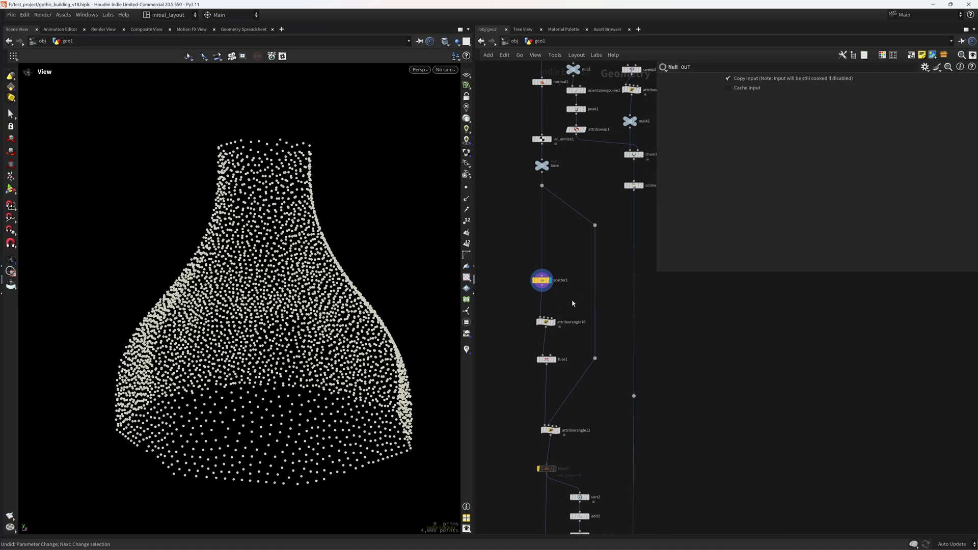
pyautogui.moveTo(521, 277); pyautogui.dragTo(586, 304)
pyautogui.moveTo(309, 384); pyautogui.dragTo(393, 334)
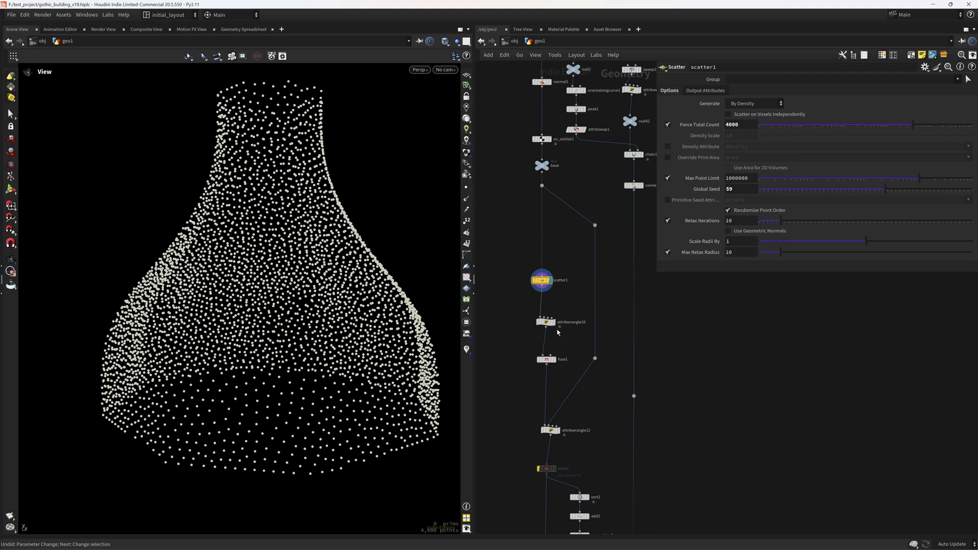
# Step: Display attribwrangle16 with its VEX code and examine the points arranged in horizontal layers
pyautogui.click(553, 321)
pyautogui.click(546, 322)
pyautogui.moveTo(335, 384)
pyautogui.mouseDown()
pyautogui.moveTo(342, 396)
pyautogui.moveTo(344, 383)
pyautogui.mouseUp()
pyautogui.scroll(-1, 352, 400)
pyautogui.moveTo(354, 403); pyautogui.dragTo(334, 390, button='middle')
pyautogui.scroll(1, 326, 383)
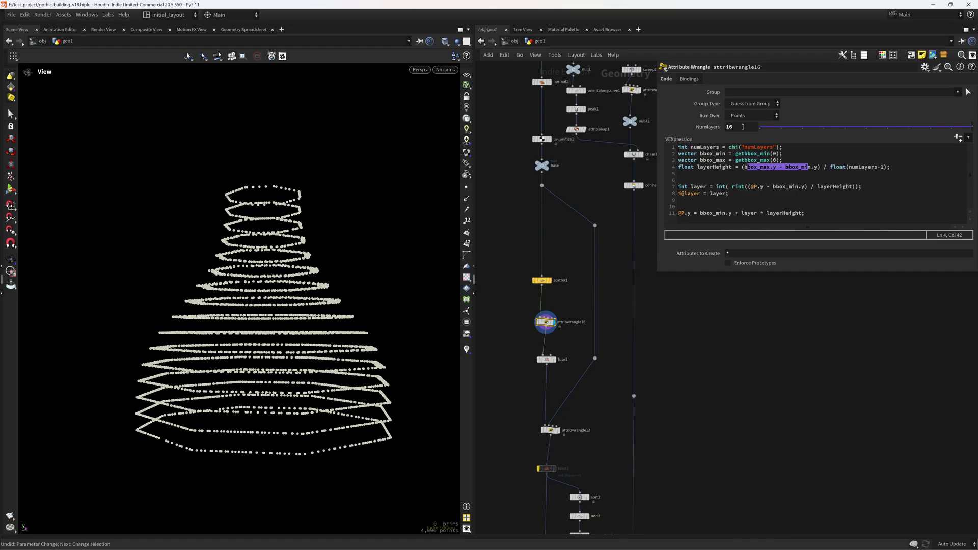
# Step: Try a different Numlayers value on the layering wrangle and undo the change
pyautogui.moveTo(743, 127); pyautogui.dragTo(713, 129, button='middle')
pyautogui.hotkey('ctrl', 'z')
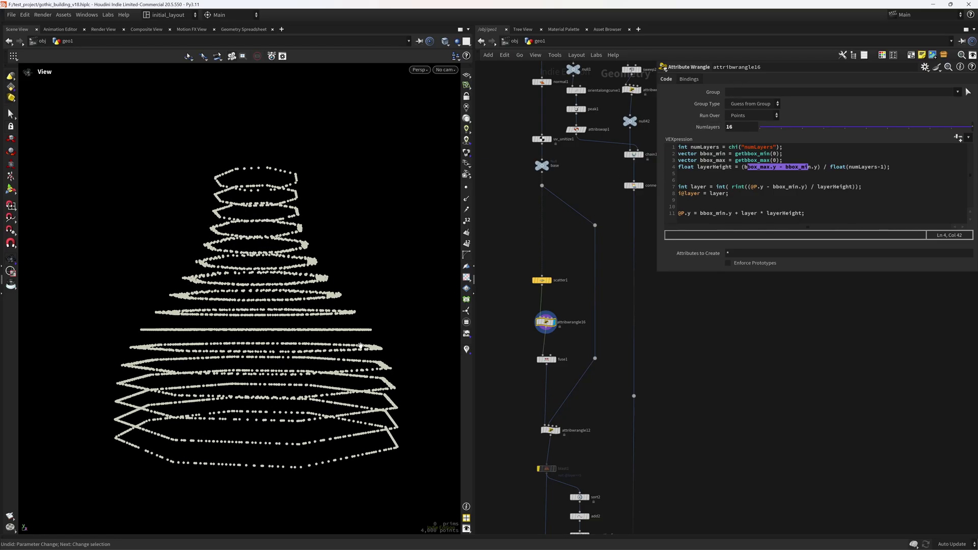
pyautogui.scroll(2, 336, 360)
# Step: Highlight the numLayers declaration in the VEX code and examine the layered points from another angle
pyautogui.click(787, 147)
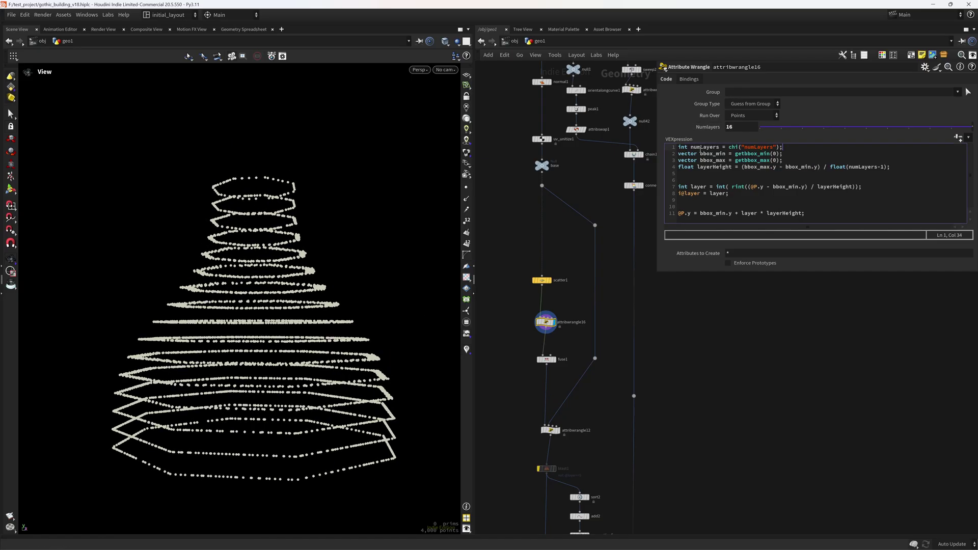
pyautogui.moveTo(704, 147); pyautogui.dragTo(788, 150)
pyautogui.scroll(-2, 382, 363)
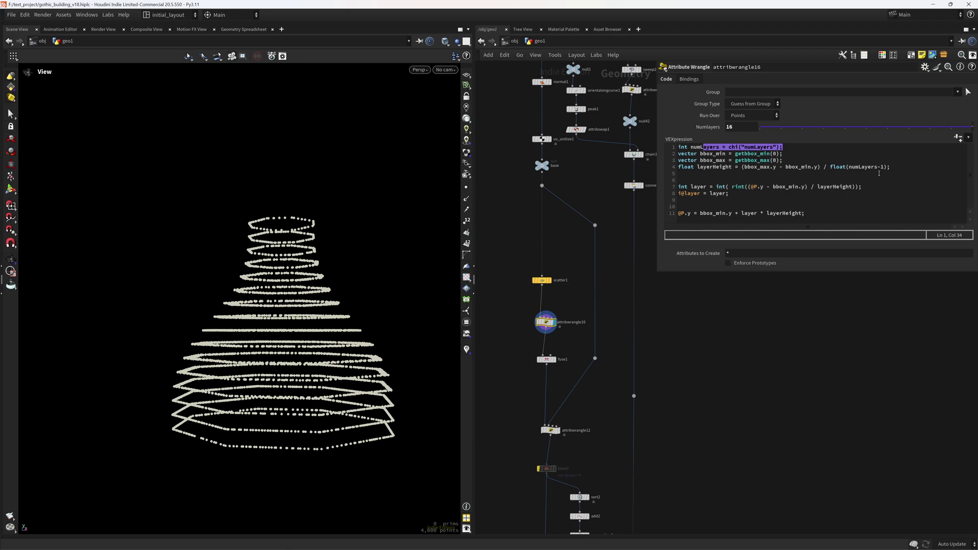
pyautogui.keyDown('alt'); pyautogui.moveTo(317, 415); pyautogui.dragTo(346, 400); pyautogui.keyUp('alt')
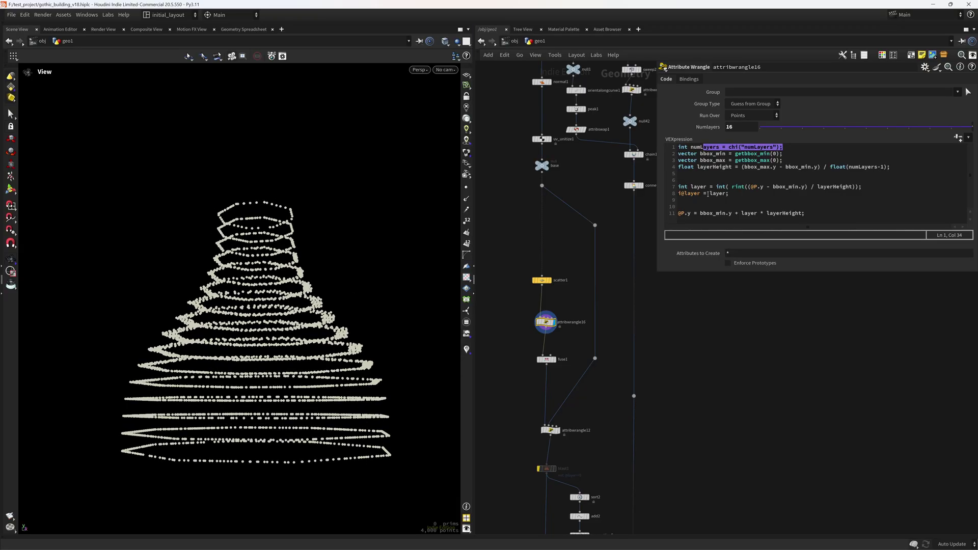
# Step: Visualize attribwrangle16's layer point attribute in the viewport and examine the coloured rings from several angles
pyautogui.click(535, 312)
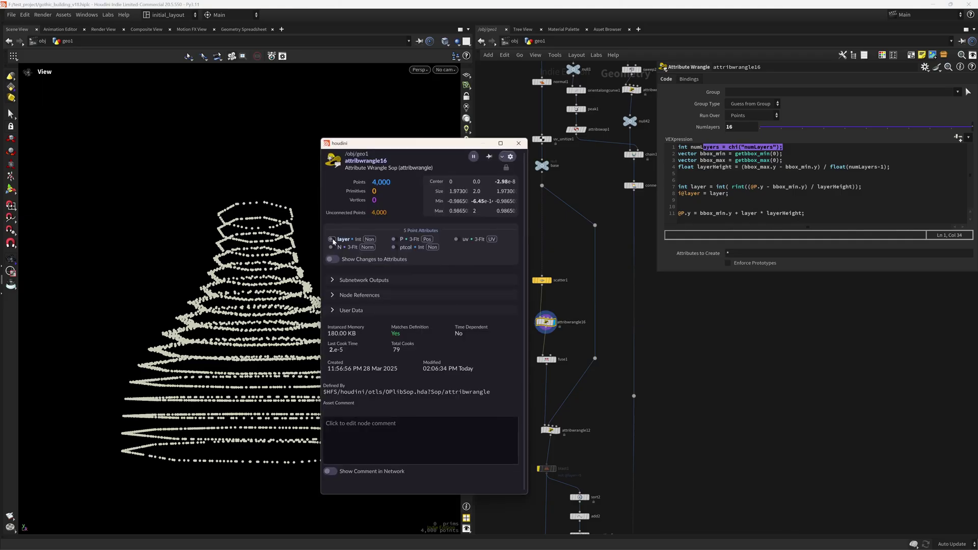
pyautogui.click(332, 240)
pyautogui.moveTo(303, 377); pyautogui.dragTo(352, 376)
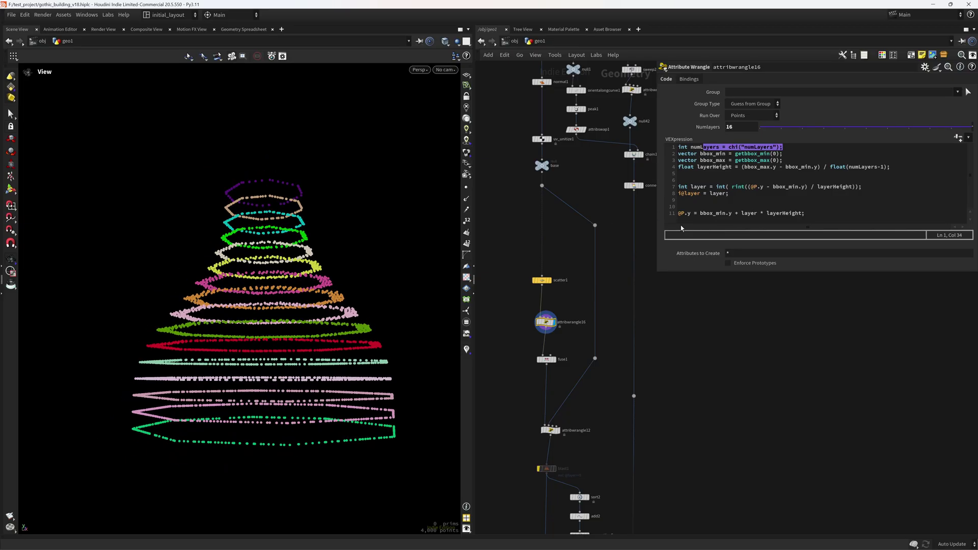
pyautogui.moveTo(313, 415); pyautogui.dragTo(351, 402)
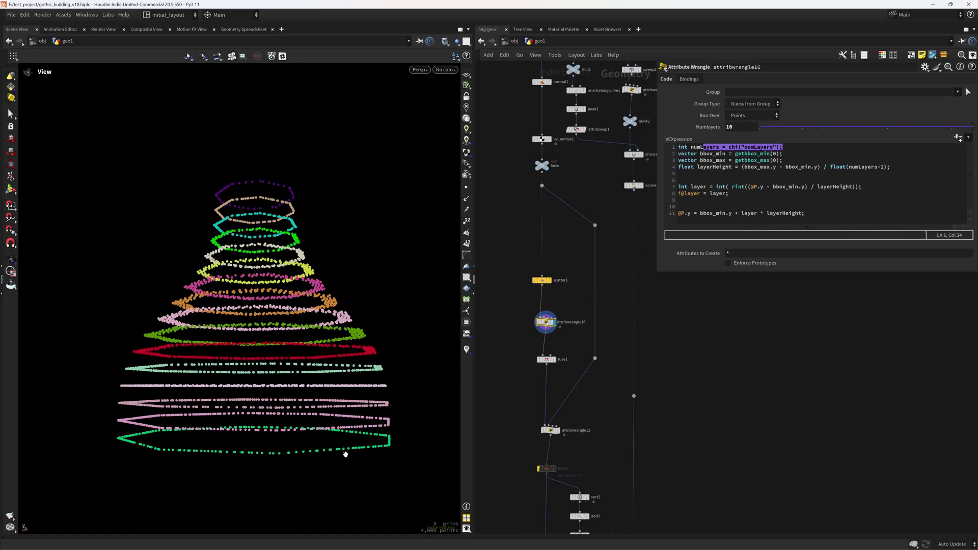
pyautogui.moveTo(332, 404); pyautogui.dragTo(358, 393, button='right')
pyautogui.moveTo(358, 393); pyautogui.dragTo(347, 413, button='middle')
pyautogui.moveTo(347, 413); pyautogui.dragTo(321, 423, button='right')
pyautogui.moveTo(321, 423); pyautogui.dragTo(316, 416, button='middle')
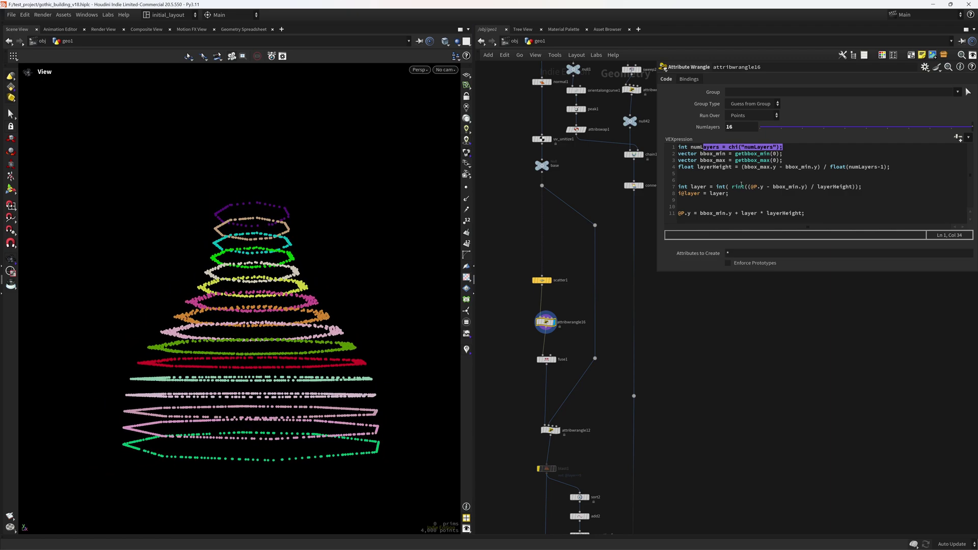
pyautogui.moveTo(280, 404); pyautogui.dragTo(328, 365)
pyautogui.moveTo(328, 365); pyautogui.dragTo(341, 362, button='right')
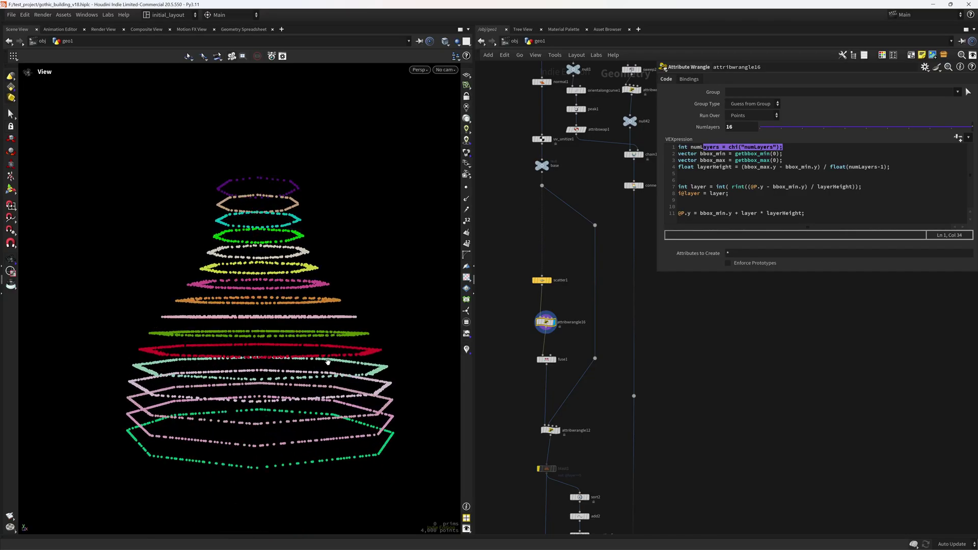
# Step: Briefly bypass and re-enable attribwrangle16, and try another Numlayers value before undoing it
pyautogui.click(537, 315)
pyautogui.click(538, 317)
pyautogui.moveTo(743, 127); pyautogui.dragTo(683, 142, button='middle')
pyautogui.hotkey('ctrl', 'z')
# Step: Display fuse1 with its parameters and view the points fused within each layer
pyautogui.moveTo(574, 346); pyautogui.dragTo(582, 312, button='middle')
pyautogui.click(563, 325)
pyautogui.click(551, 324)
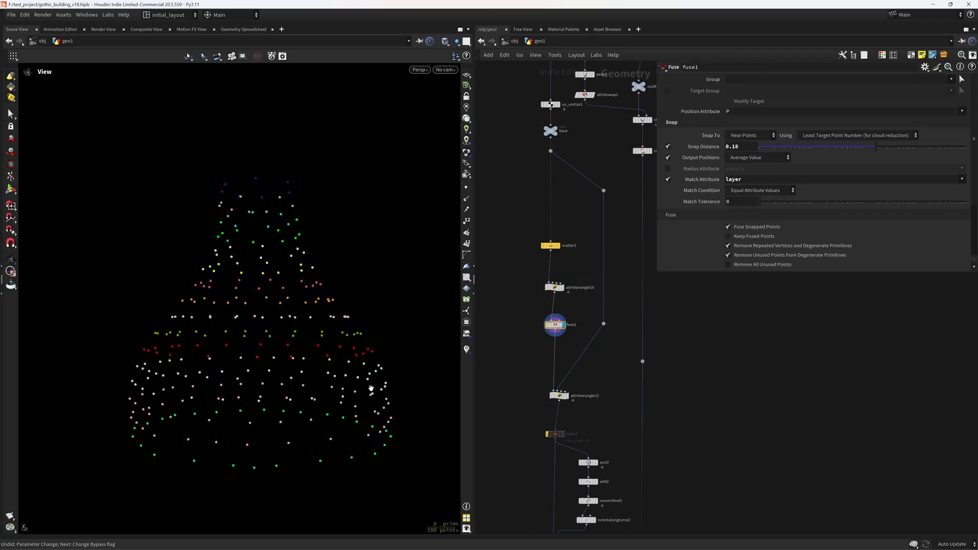
pyautogui.moveTo(367, 385); pyautogui.dragTo(371, 365)
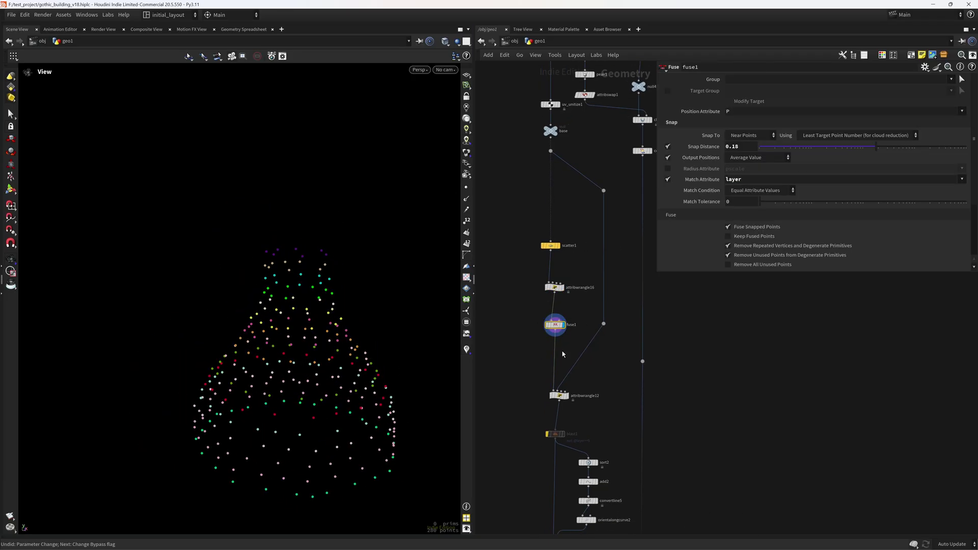
# Step: Examine the spacing of the fused points around the dome from several angles
pyautogui.click(559, 395)
pyautogui.moveTo(599, 379); pyautogui.dragTo(585, 342, button='middle')
pyautogui.moveTo(292, 397); pyautogui.dragTo(358, 402, button='right')
pyautogui.moveTo(357, 402); pyautogui.dragTo(336, 389, button='middle')
pyautogui.moveTo(336, 389); pyautogui.dragTo(325, 358)
pyautogui.moveTo(325, 358); pyautogui.dragTo(327, 346, button='right')
pyautogui.moveTo(361, 378); pyautogui.dragTo(328, 375, button='right')
pyautogui.moveTo(329, 374); pyautogui.dragTo(371, 377, button='middle')
pyautogui.moveTo(371, 377); pyautogui.dragTo(408, 393)
pyautogui.moveTo(408, 393); pyautogui.dragTo(324, 388, button='middle')
# Step: Bring up scatter1's parameters while keeping fuse1 displayed, and compare them with the fused point distribution
pyautogui.click(543, 215)
pyautogui.moveTo(311, 377); pyautogui.dragTo(345, 372)
pyautogui.moveTo(258, 372); pyautogui.dragTo(224, 386, button='right')
pyautogui.moveTo(295, 384); pyautogui.dragTo(347, 385, button='middle')
pyautogui.moveTo(277, 382); pyautogui.dragTo(336, 365)
pyautogui.moveTo(335, 339); pyautogui.dragTo(357, 304, button='right')
pyautogui.moveTo(356, 305); pyautogui.dragTo(327, 342, button='middle')
pyautogui.moveTo(327, 342); pyautogui.dragTo(356, 306)
pyautogui.scroll(4, 567, 330)
pyautogui.moveTo(567, 330); pyautogui.dragTo(574, 308, button='middle')
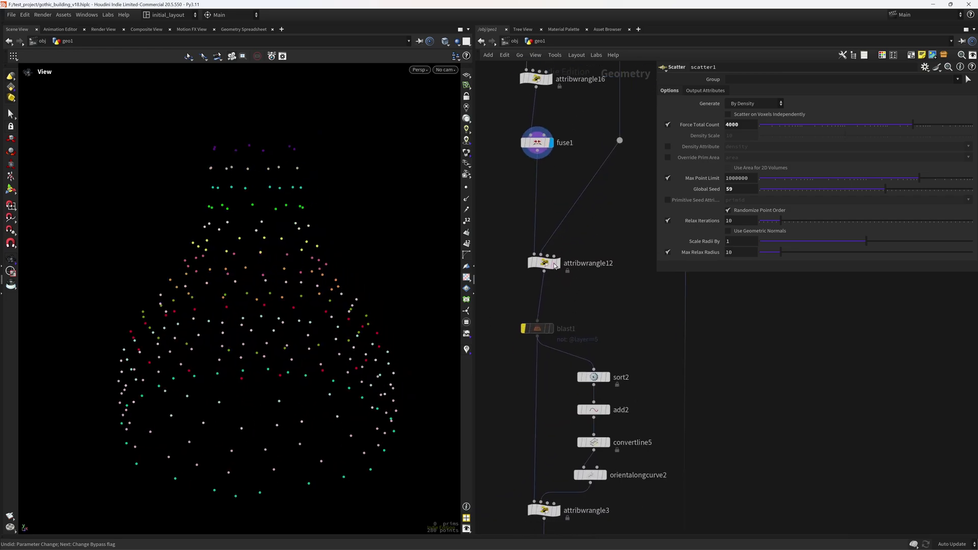
# Step: Display attribwrangle12 with its minpos code and examine the points projected onto the dome surface
pyautogui.click(544, 262)
pyautogui.moveTo(389, 311); pyautogui.dragTo(358, 350, button='right')
pyautogui.moveTo(357, 350); pyautogui.dragTo(360, 336)
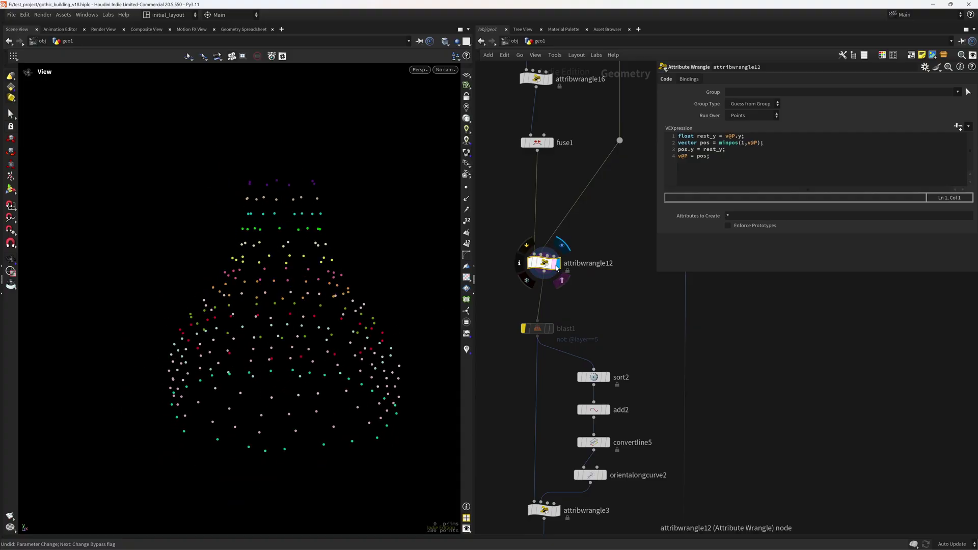
pyautogui.moveTo(580, 365); pyautogui.dragTo(572, 264, button='middle')
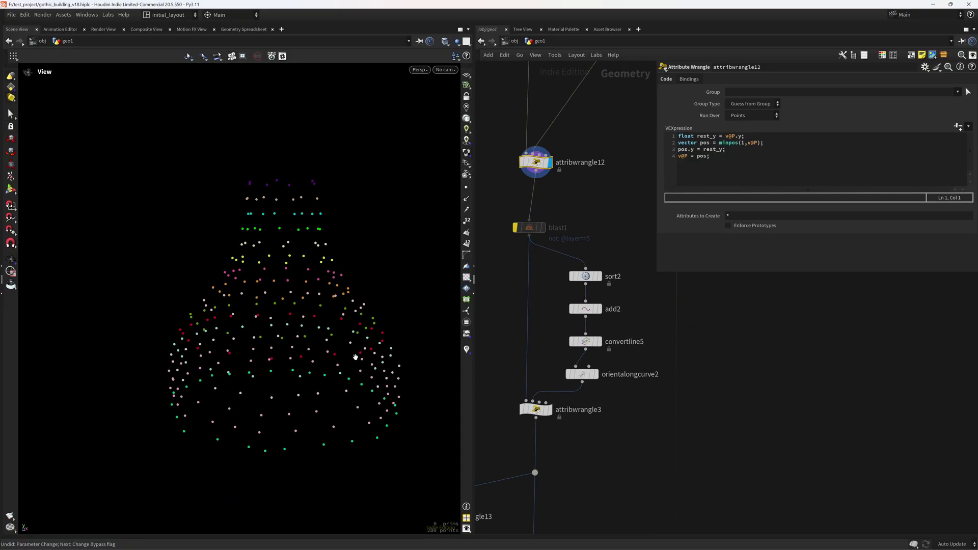
pyautogui.moveTo(351, 358); pyautogui.dragTo(353, 341)
pyautogui.moveTo(543, 354); pyautogui.dragTo(542, 306, button='middle')
pyautogui.click(548, 361)
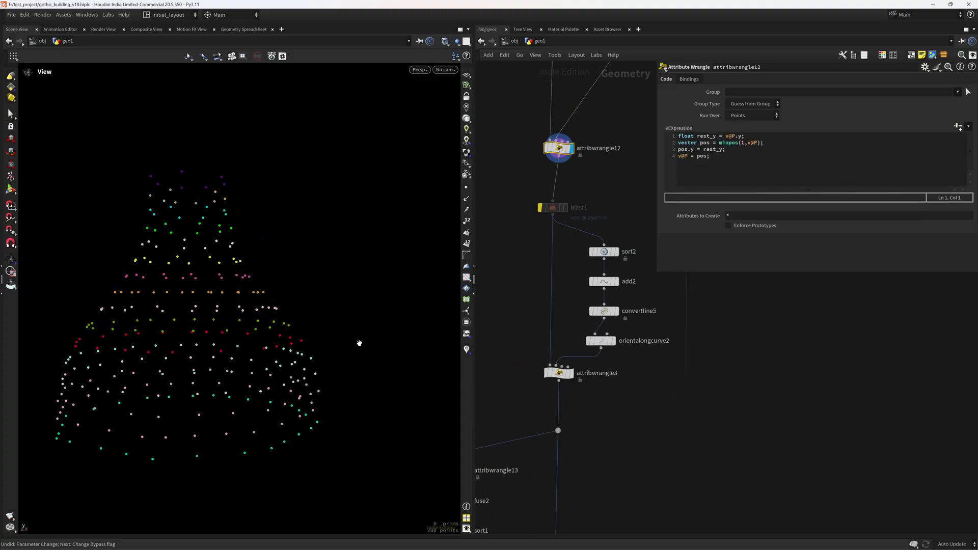
# Step: Display sort2 and inspect its point sorting parameters
pyautogui.moveTo(332, 359)
pyautogui.mouseDown()
pyautogui.moveTo(247, 374)
pyautogui.moveTo(325, 363)
pyautogui.moveTo(314, 362)
pyautogui.mouseUp()
pyautogui.scroll(-2, 314, 363)
pyautogui.click(605, 252)
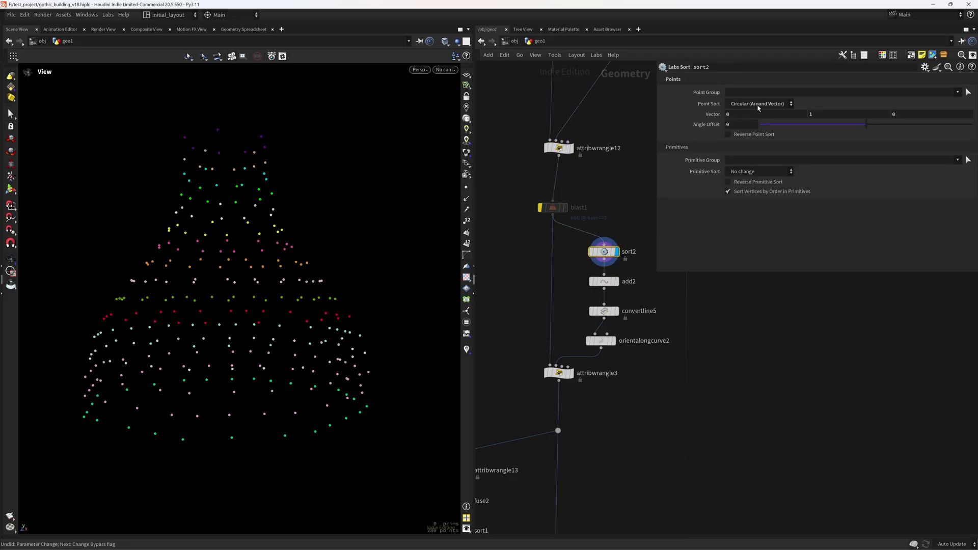
pyautogui.moveTo(631, 213); pyautogui.dragTo(569, 238, button='middle')
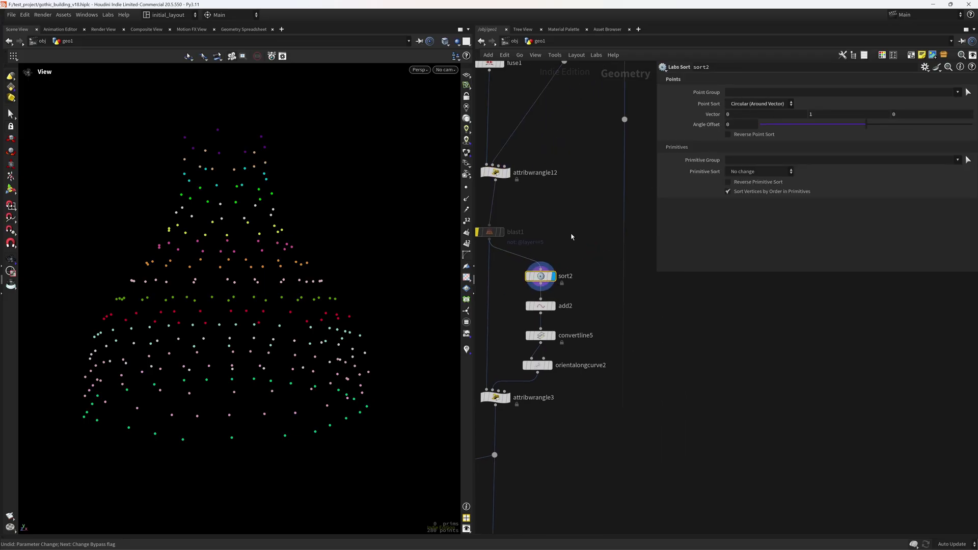
# Step: Add a temporary Labs Sort node to view its Point Sort options, and delete it
pyautogui.press('Tab')
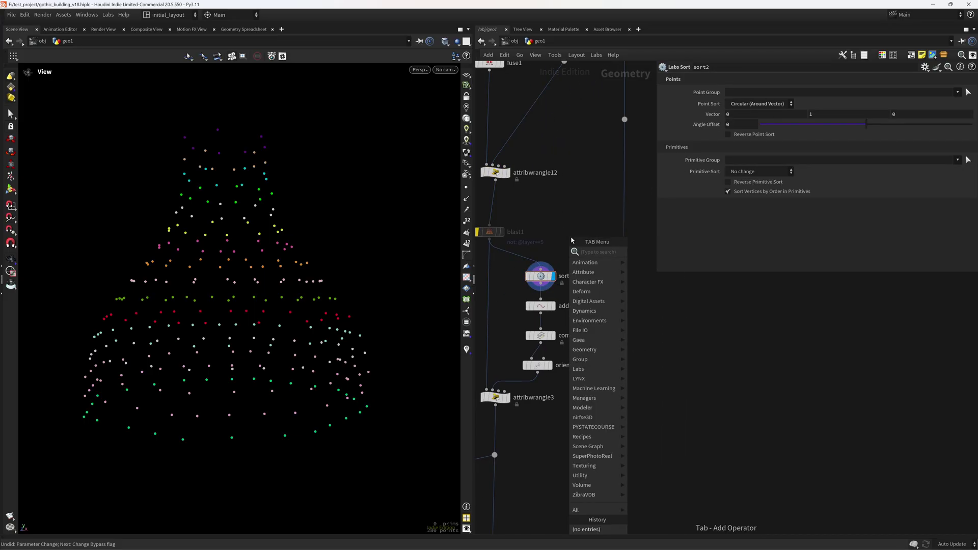
pyautogui.write('labs')
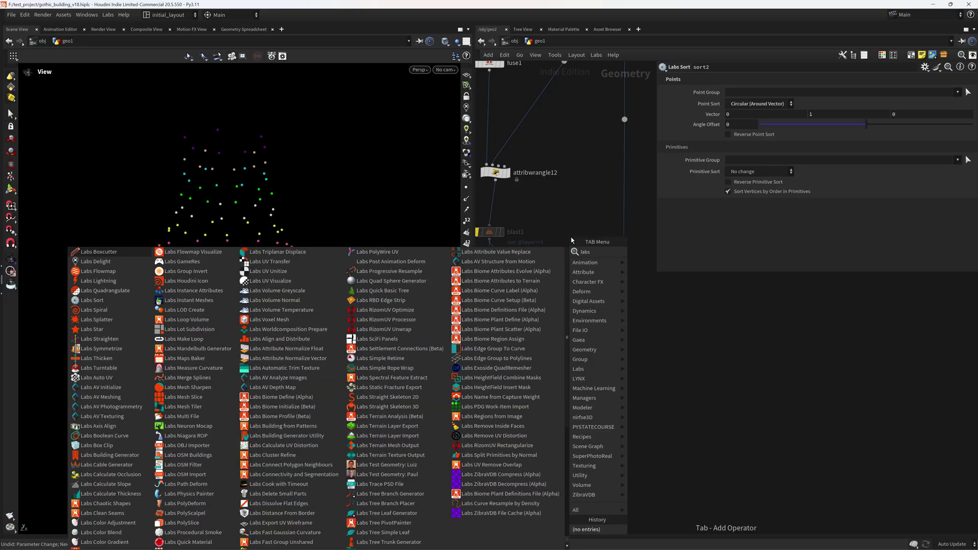
pyautogui.write('s')
pyautogui.press('Return')
pyautogui.click(571, 237)
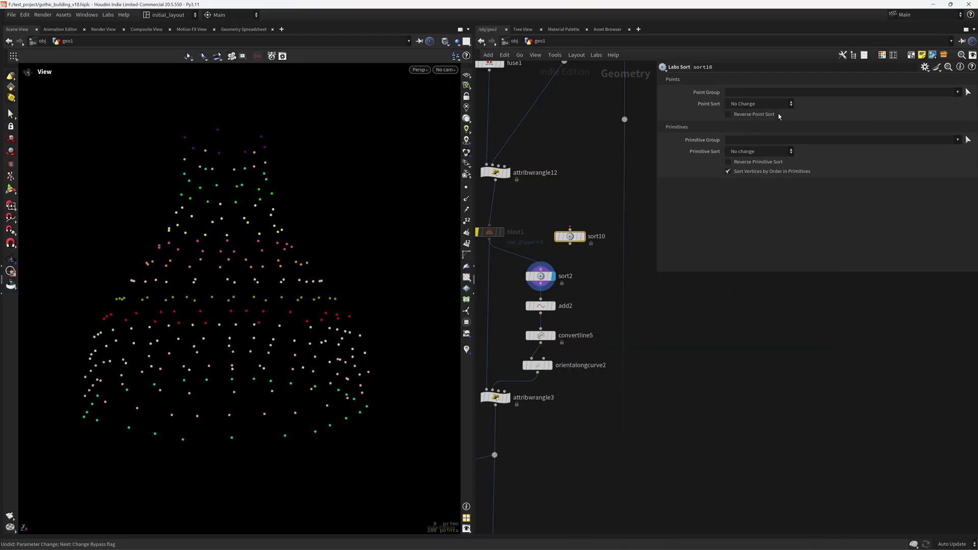
pyautogui.click(764, 104)
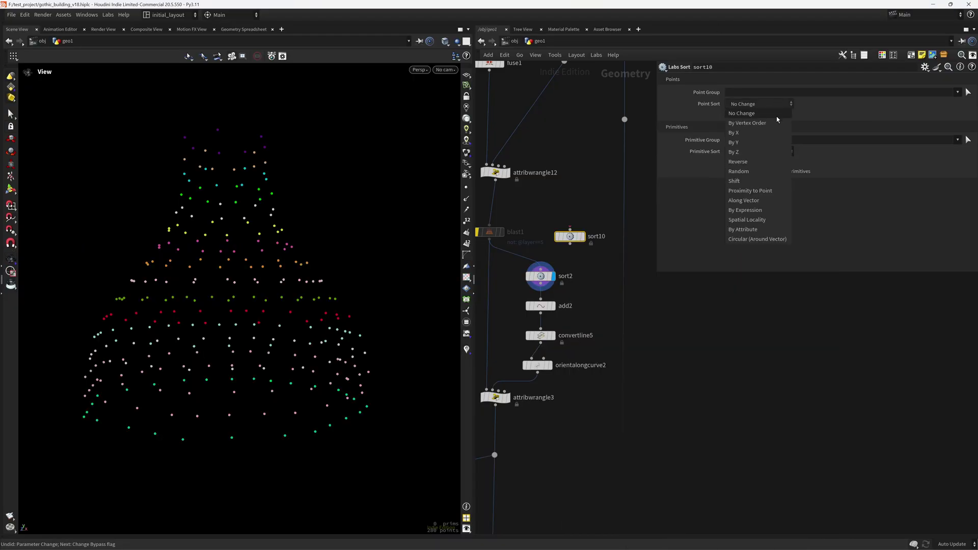
pyautogui.click(579, 200)
pyautogui.press('Delete')
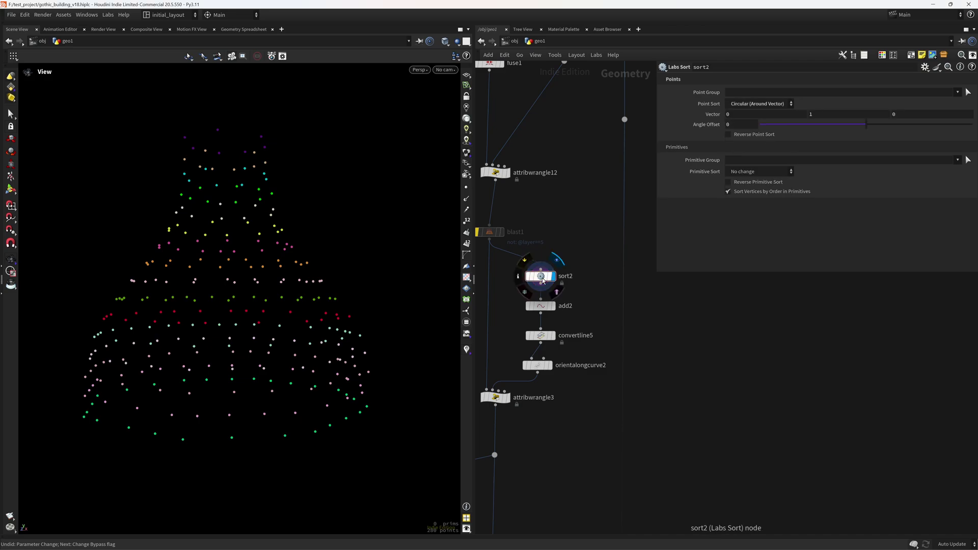
# Step: Display add2, convertline5 and orientalongcurve2 in turn, and examine the layer curves around the dome from several angles
pyautogui.click(556, 291)
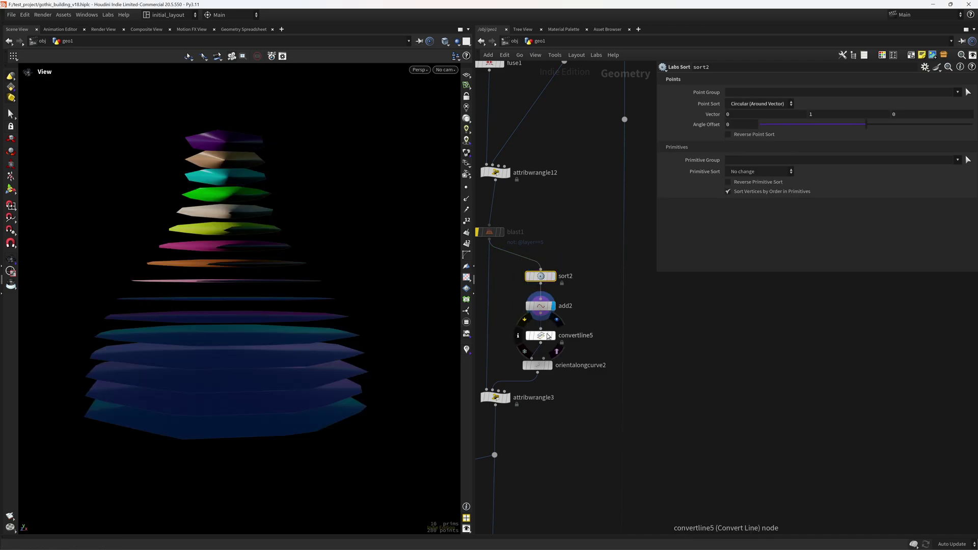
pyautogui.click(556, 321)
pyautogui.click(548, 366)
pyautogui.moveTo(544, 364); pyautogui.dragTo(578, 332, button='middle')
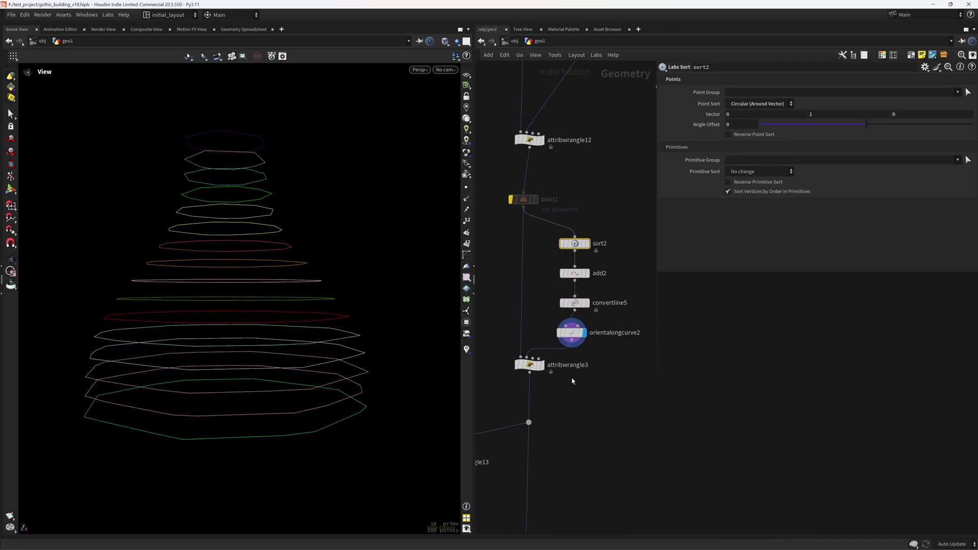
pyautogui.moveTo(370, 373); pyautogui.dragTo(327, 343, button='right')
pyautogui.moveTo(327, 342); pyautogui.dragTo(306, 413)
pyautogui.moveTo(305, 412); pyautogui.dragTo(347, 391, button='right')
pyautogui.moveTo(332, 391); pyautogui.dragTo(332, 367, button='middle')
pyautogui.moveTo(311, 372); pyautogui.dragTo(367, 359, button='right')
pyautogui.moveTo(320, 381); pyautogui.dragTo(381, 336)
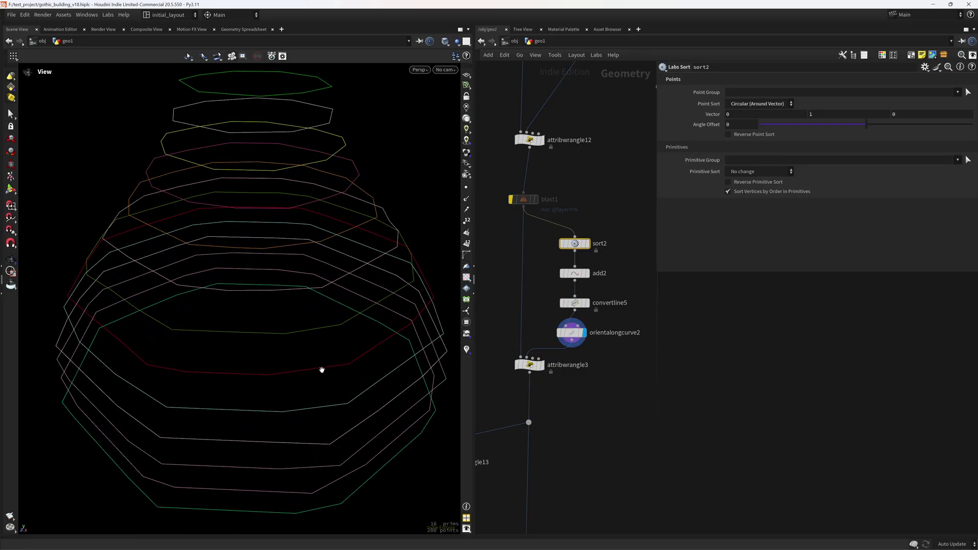
pyautogui.moveTo(330, 369); pyautogui.dragTo(360, 352)
# Step: Display attribwrangle3 and examine the rand_layer and pos lines of its VEX code
pyautogui.click(543, 362)
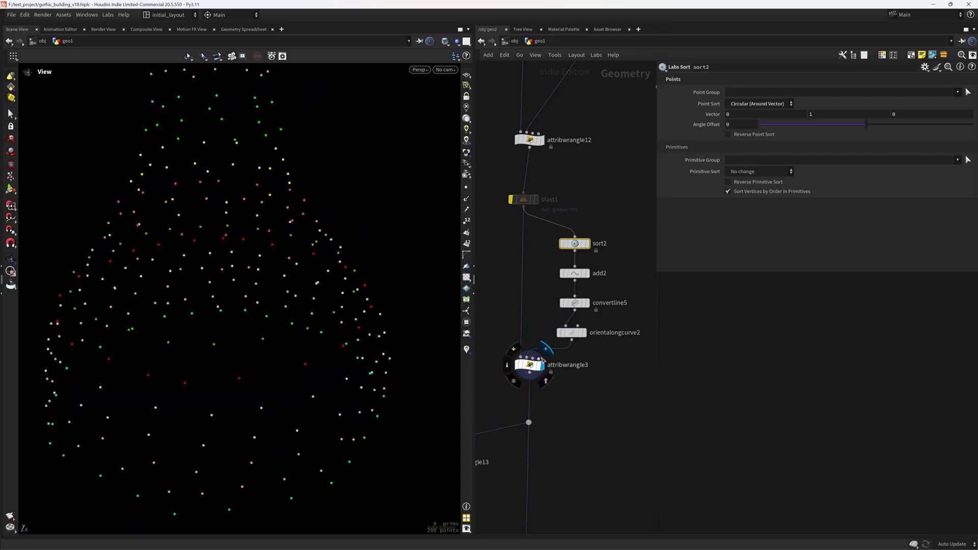
pyautogui.click(529, 365)
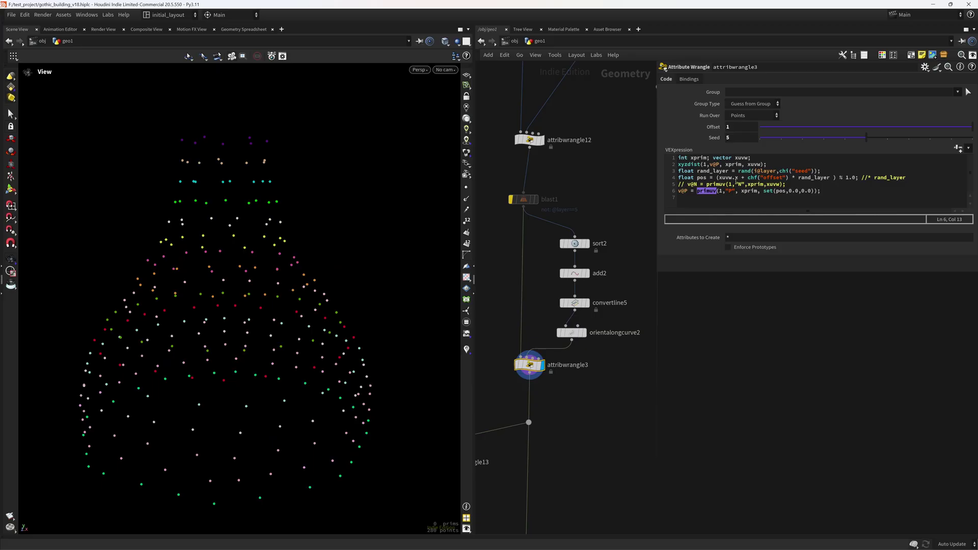
pyautogui.doubleClick(770, 173)
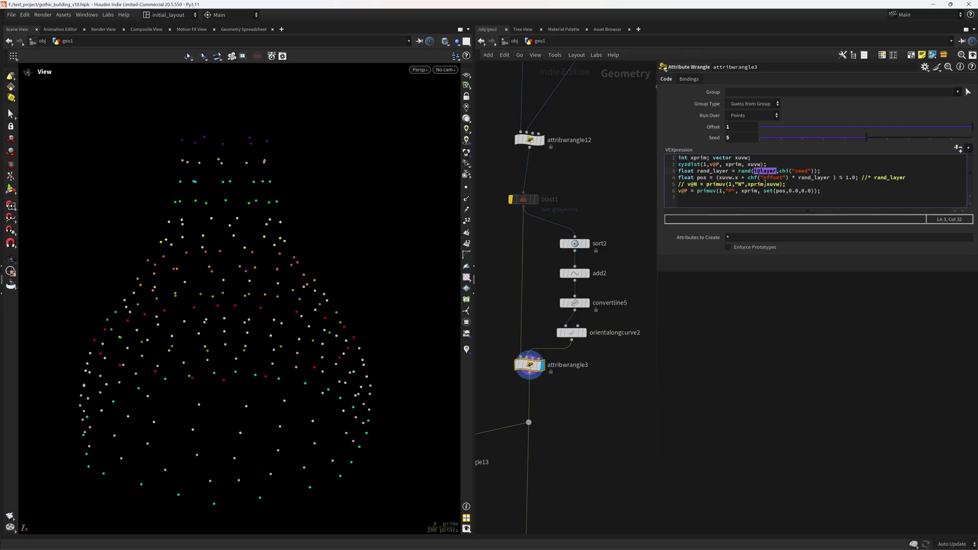
pyautogui.doubleClick(744, 172)
pyautogui.doubleClick(771, 172)
pyautogui.moveTo(597, 413); pyautogui.dragTo(625, 349, button='middle')
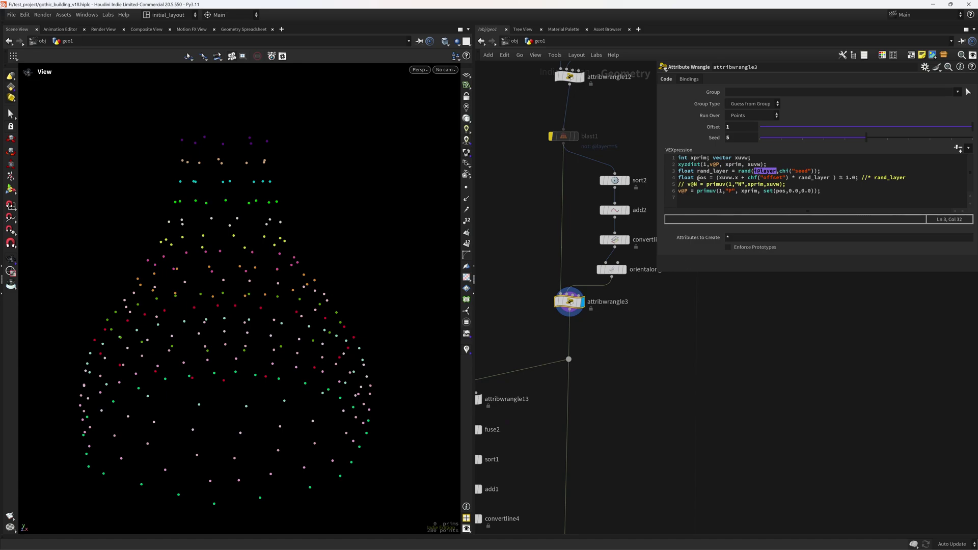
pyautogui.click(738, 177)
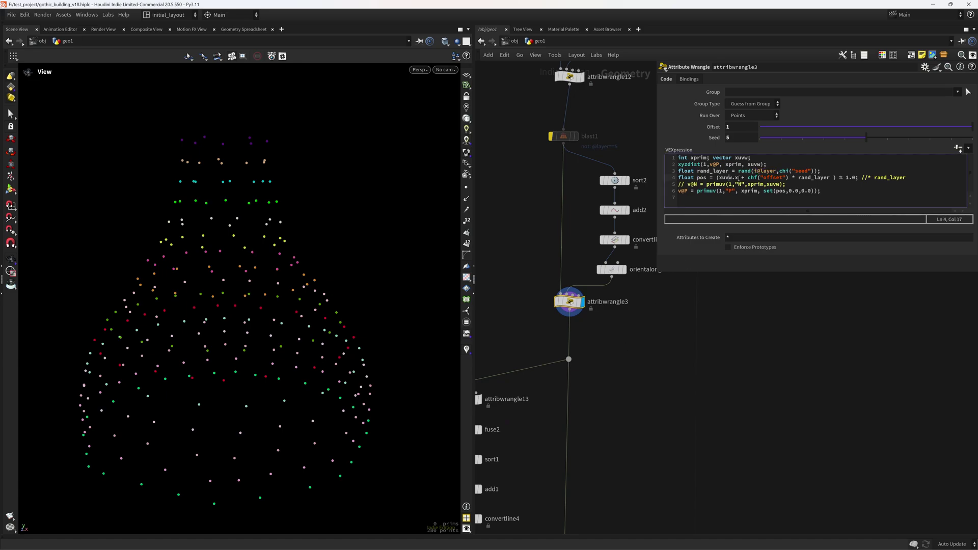
# Step: Compare the orientalongcurve2 layer curves with the attribwrangle3 points, and examine the pos argument in the primuv line
pyautogui.click(622, 269)
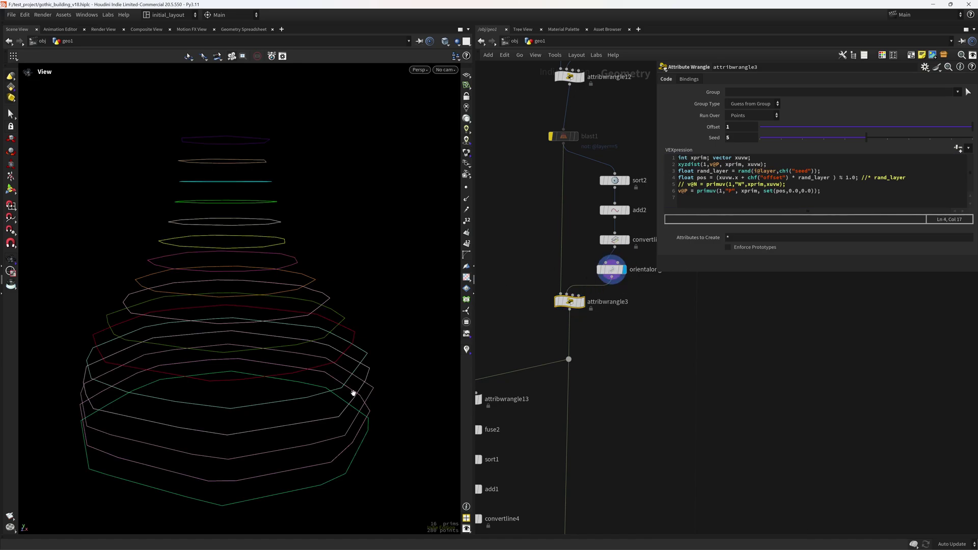
pyautogui.scroll(3, 304, 400)
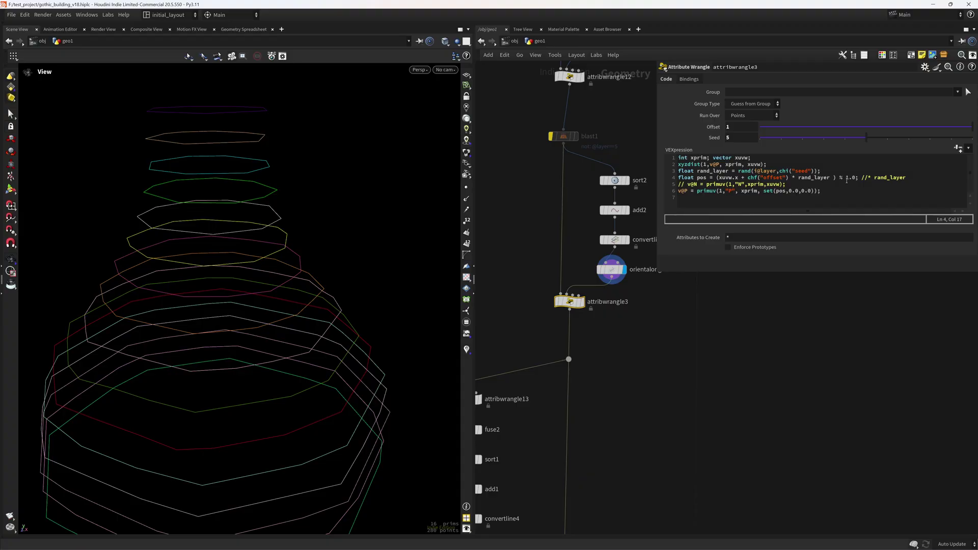
pyautogui.click(583, 302)
pyautogui.click(865, 131)
pyautogui.moveTo(864, 131); pyautogui.dragTo(817, 118)
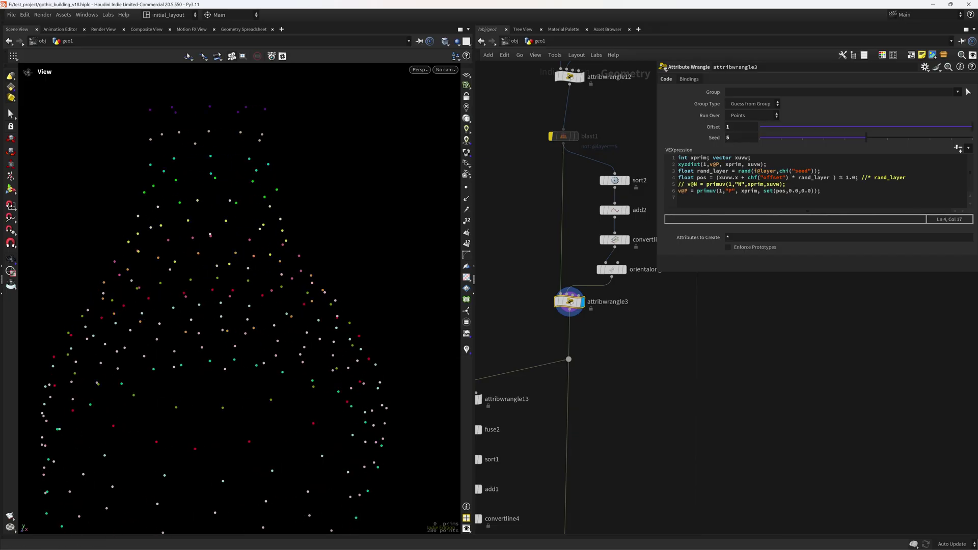
pyautogui.moveTo(651, 387); pyautogui.dragTo(663, 355, button='middle')
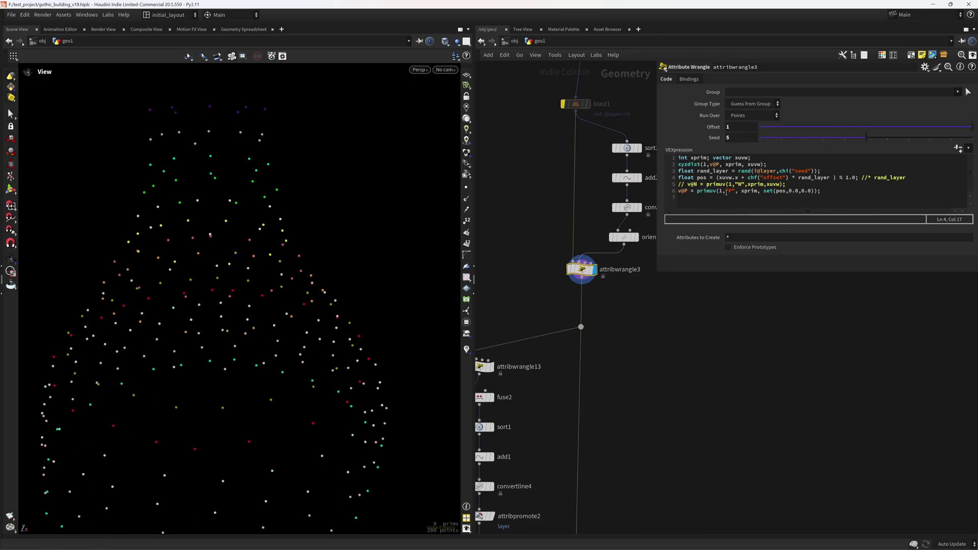
pyautogui.doubleClick(781, 191)
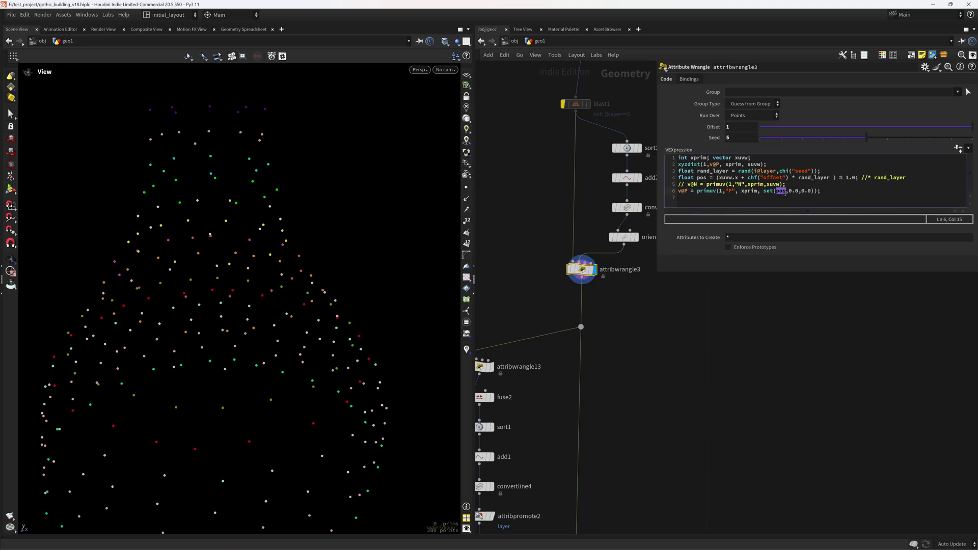
# Step: Display voronoifracture2 to view the dome split into layer bands, and open its parameters
pyautogui.scroll(-4, 622, 328)
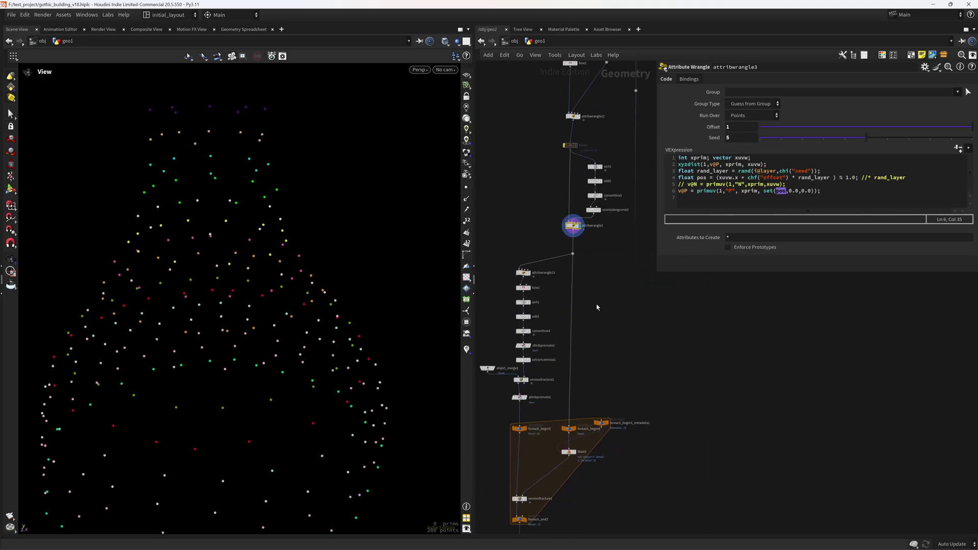
pyautogui.scroll(3, 563, 245)
pyautogui.scroll(2, 566, 298)
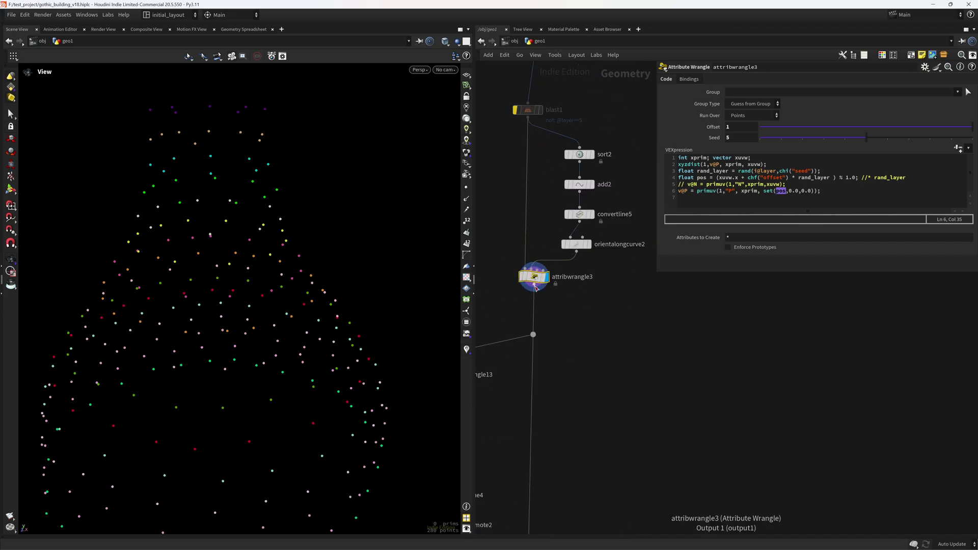
pyautogui.scroll(-5, 331, 371)
pyautogui.scroll(2, 337, 375)
pyautogui.scroll(-4, 560, 300)
pyautogui.scroll(5, 567, 294)
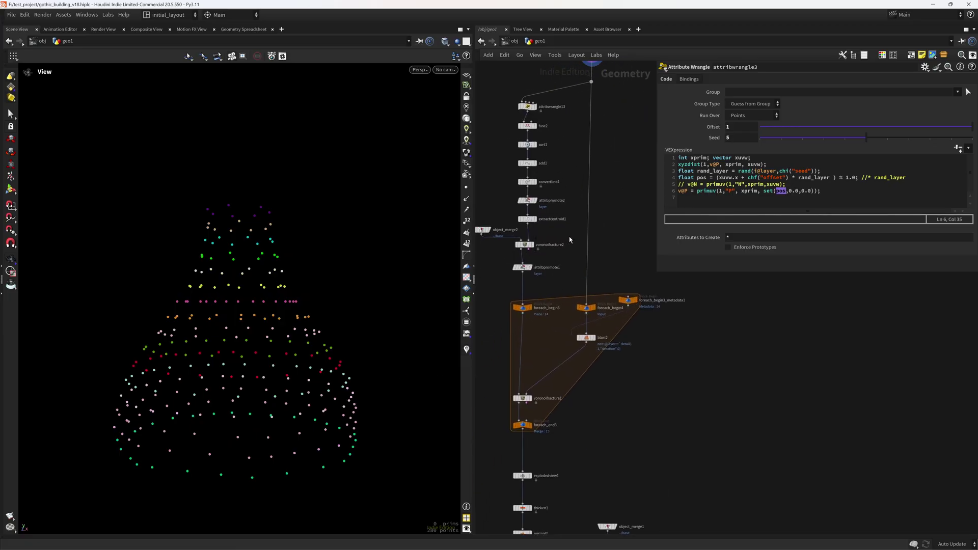
pyautogui.moveTo(564, 230); pyautogui.dragTo(573, 277, button='middle')
pyautogui.scroll(3, 528, 278)
pyautogui.click(526, 269)
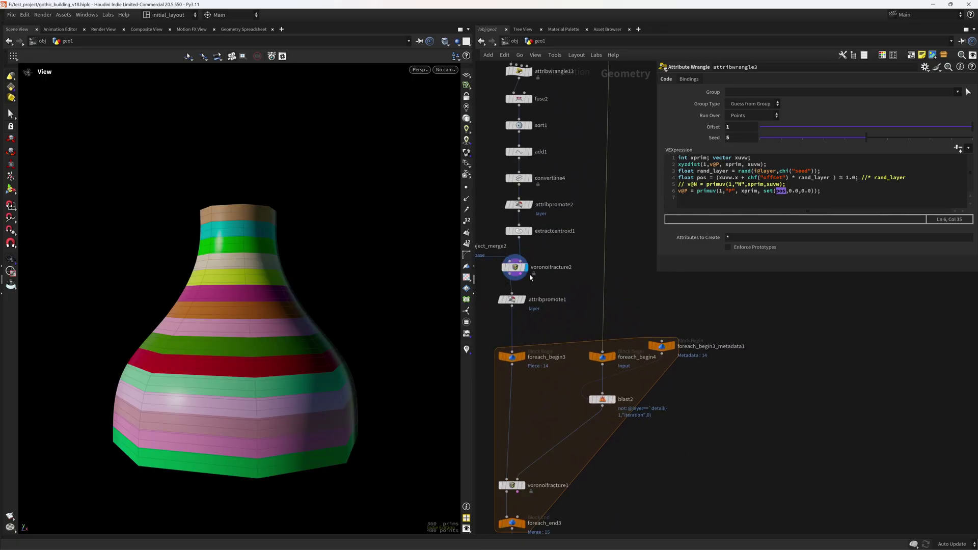
pyautogui.moveTo(556, 285); pyautogui.dragTo(590, 318, button='middle')
pyautogui.click(548, 299)
# Step: Display foreach_end3 and visualize its name primitive attribute to colour the individual tile pieces on the dome
pyautogui.moveTo(506, 338); pyautogui.dragTo(500, 211, button='middle')
pyautogui.click(546, 429)
pyautogui.moveTo(586, 366); pyautogui.dragTo(577, 364, button='middle')
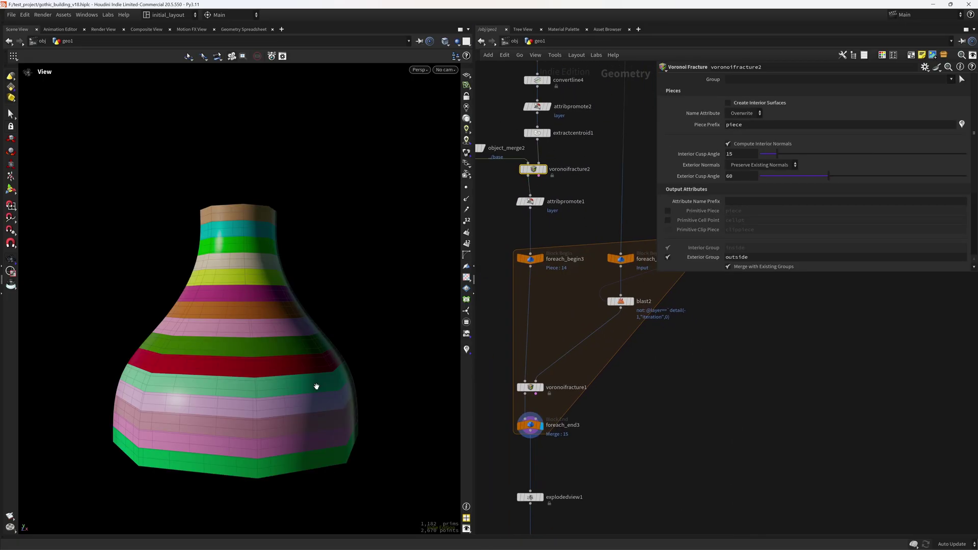
pyautogui.middleClick(542, 426)
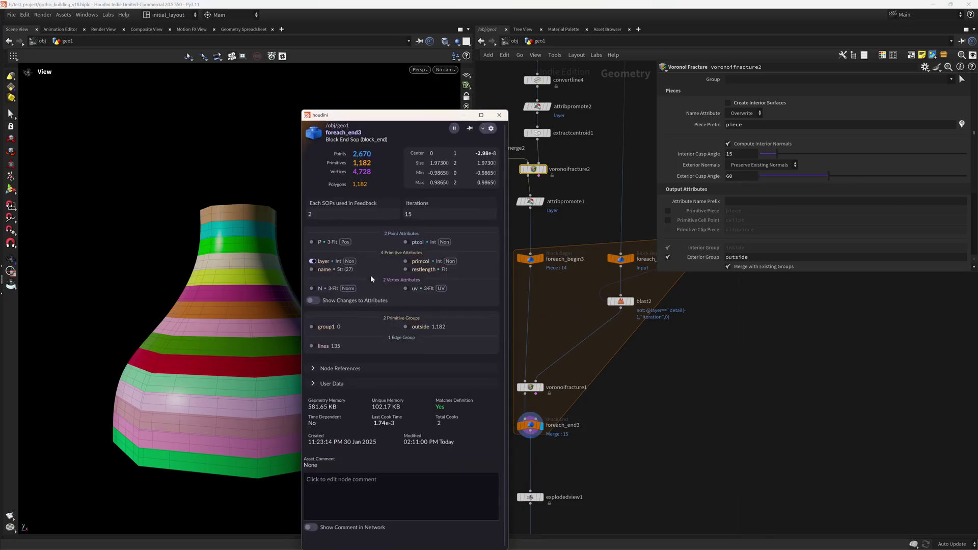
pyautogui.click(314, 270)
pyautogui.moveTo(219, 373); pyautogui.dragTo(257, 349, button='right')
# Step: Compare the tile layout with attribwrangle3 bypassed and active, then try a different Seed and undo that change
pyautogui.moveTo(589, 197); pyautogui.dragTo(572, 512, button='middle')
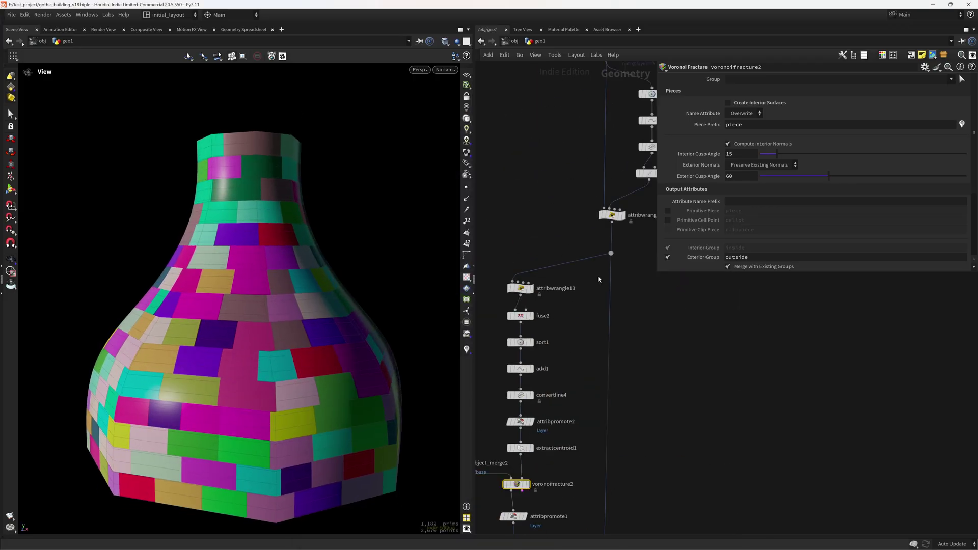
pyautogui.click(599, 205)
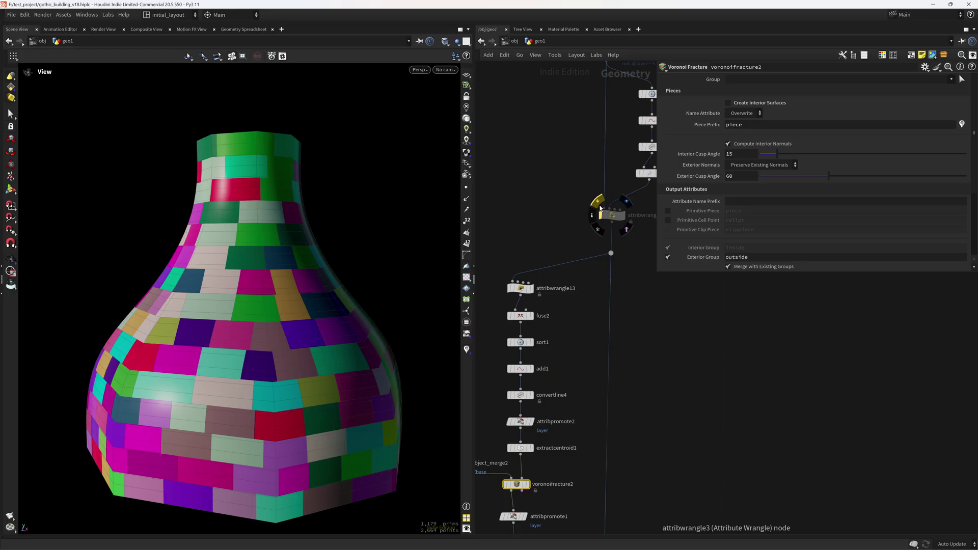
pyautogui.click(600, 205)
pyautogui.moveTo(344, 386); pyautogui.dragTo(309, 388)
pyautogui.click(612, 215)
pyautogui.moveTo(792, 138); pyautogui.dragTo(841, 140)
pyautogui.hotkey('ctrl', 'z')
pyautogui.scroll(3, 279, 394)
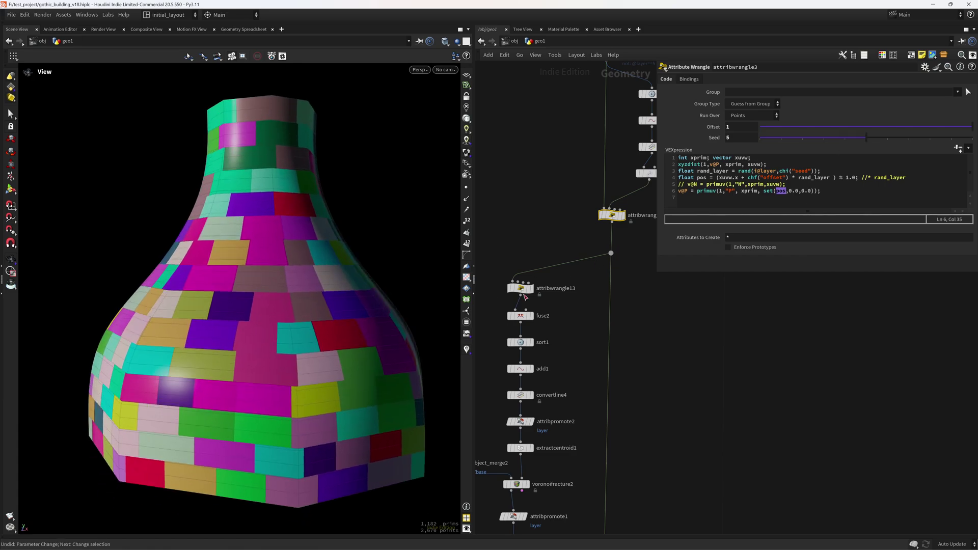
# Step: Display foreach_begin4, blast2, voronoifracture1 and foreach_end3 in turn, and examine how the loop fractures each dome layer
pyautogui.scroll(-3, 587, 377)
pyautogui.moveTo(591, 473); pyautogui.dragTo(581, 265, button='middle')
pyautogui.scroll(3, 572, 312)
pyautogui.moveTo(524, 334); pyautogui.dragTo(505, 369, button='middle')
pyautogui.click(536, 338)
pyautogui.click(574, 306)
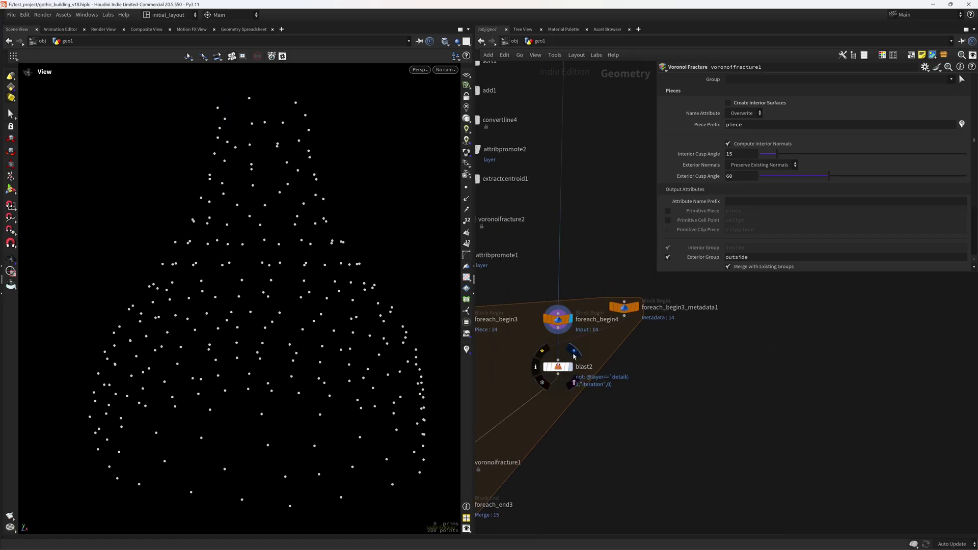
pyautogui.click(570, 367)
pyautogui.click(540, 374)
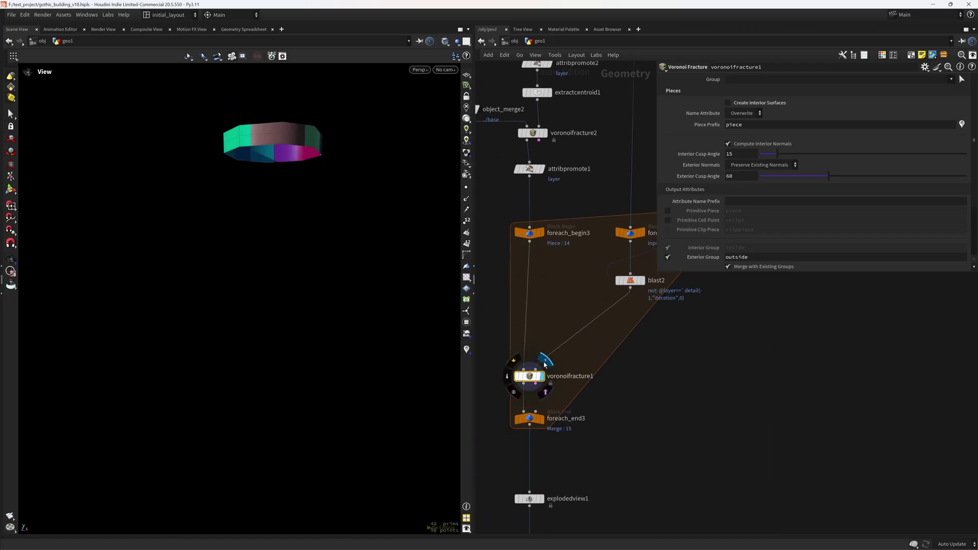
pyautogui.click(553, 386)
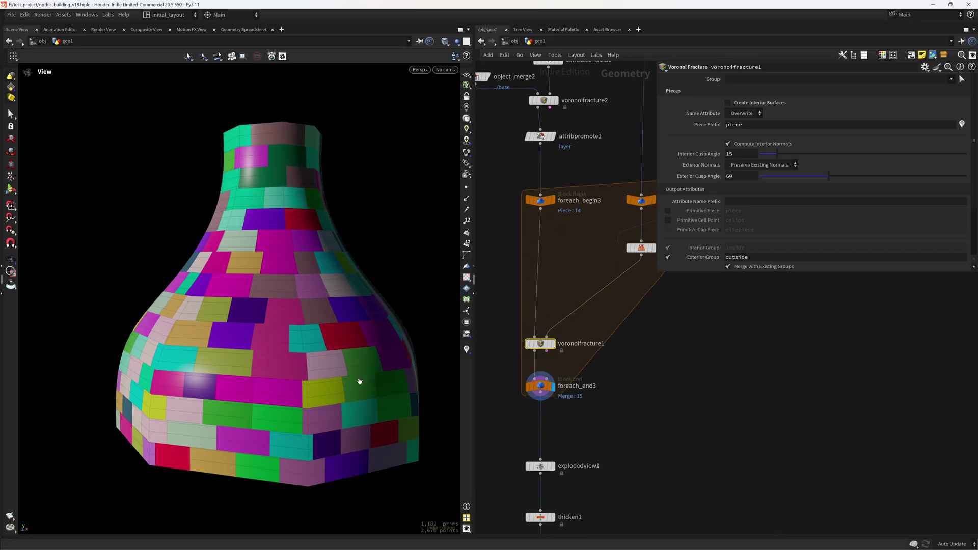
pyautogui.moveTo(336, 385); pyautogui.dragTo(347, 354, button='right')
pyautogui.moveTo(292, 369); pyautogui.dragTo(299, 385, button='middle')
pyautogui.moveTo(299, 385); pyautogui.dragTo(337, 399)
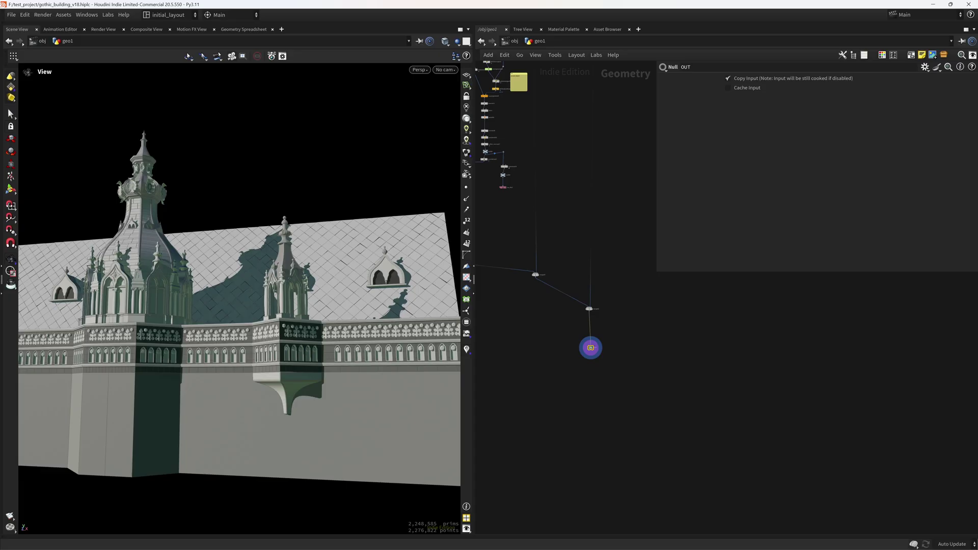
# Step: Examine the corbel beneath the small turret on the full building, and display blast27 with the strip it is built from
pyautogui.moveTo(295, 389); pyautogui.dragTo(312, 360)
pyautogui.moveTo(301, 397); pyautogui.dragTo(350, 342)
pyautogui.scroll(-2, 350, 342)
pyautogui.scroll(-6, 566, 186)
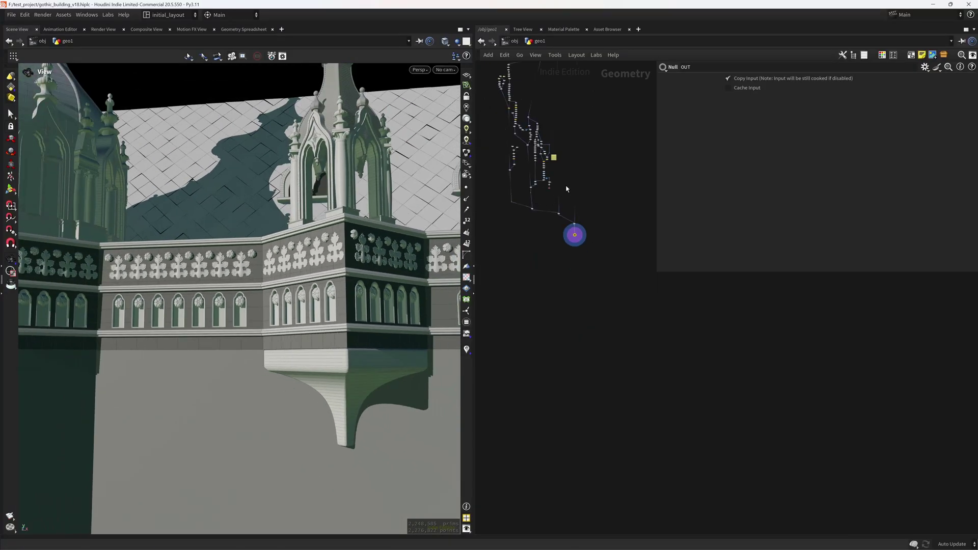
pyautogui.moveTo(555, 137); pyautogui.dragTo(539, 236, button='middle')
pyautogui.scroll(5, 539, 236)
pyautogui.scroll(8, 539, 237)
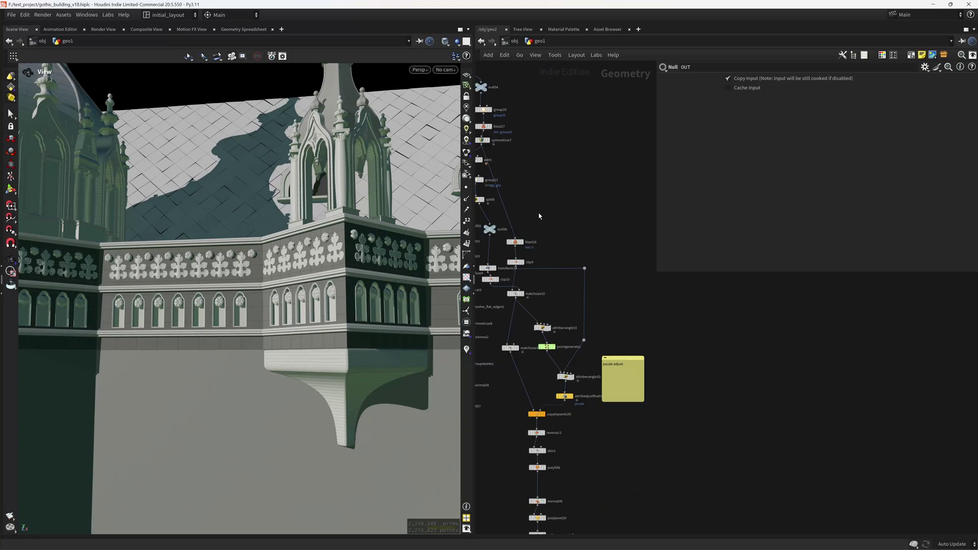
pyautogui.click(531, 192)
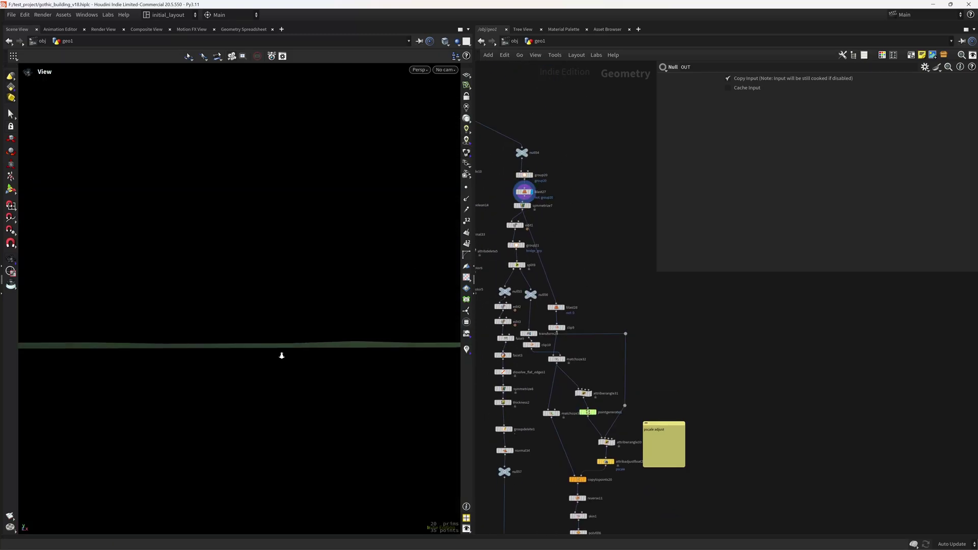
pyautogui.moveTo(231, 378); pyautogui.dragTo(313, 328)
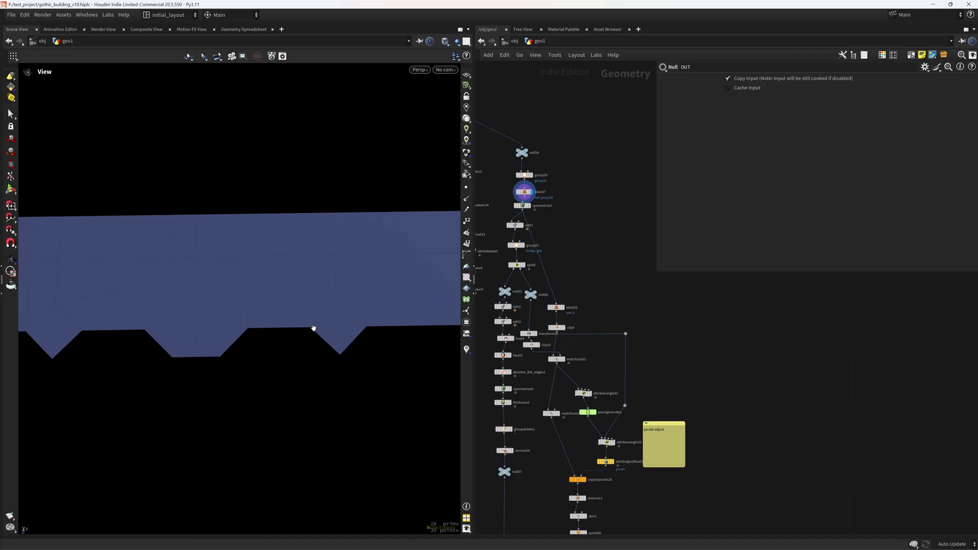
# Step: Display clip9 and clip10 in turn to examine the clipped base shapes for the corbel
pyautogui.click(563, 327)
pyautogui.moveTo(332, 343); pyautogui.dragTo(350, 320)
pyautogui.scroll(5, 536, 325)
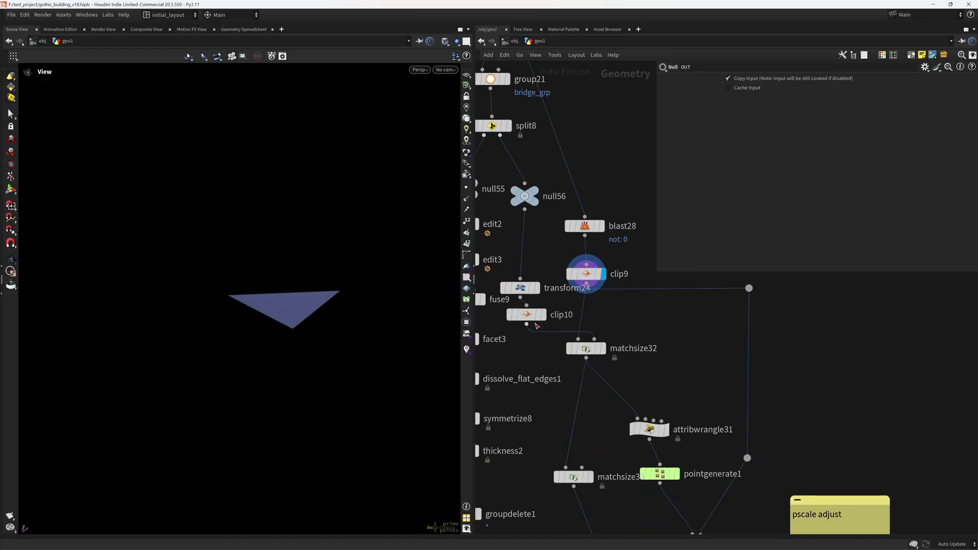
pyautogui.click(543, 314)
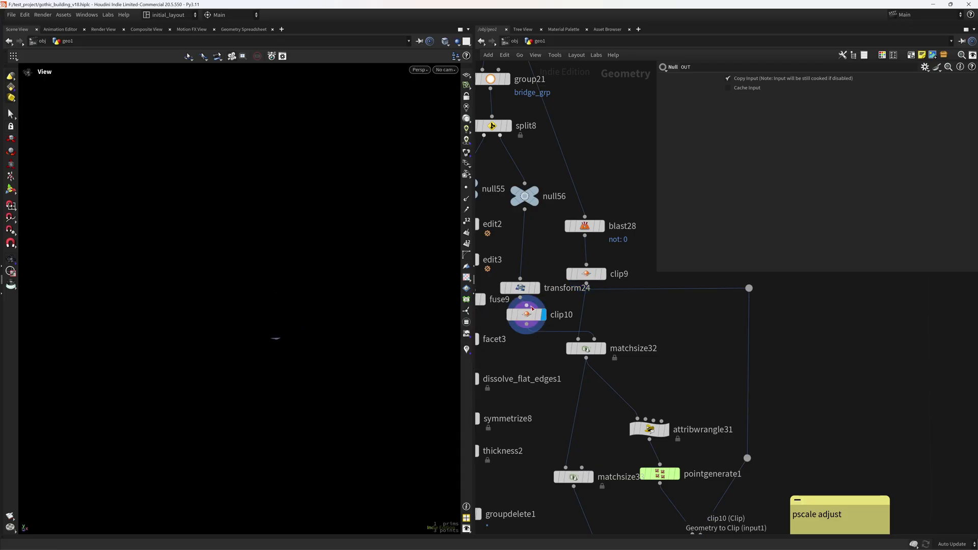
pyautogui.moveTo(539, 322)
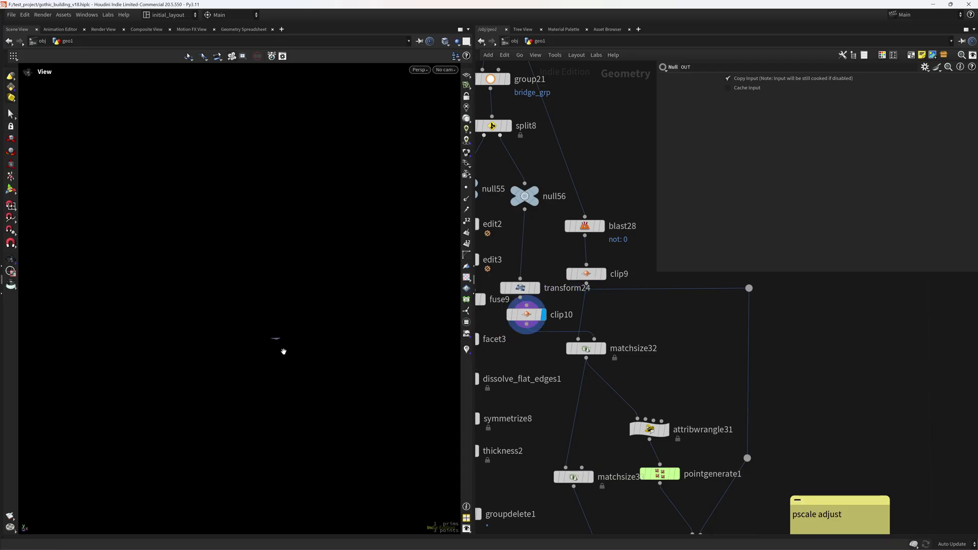
# Step: Display matchsize32 and examine its triangular face from several angles
pyautogui.click(603, 349)
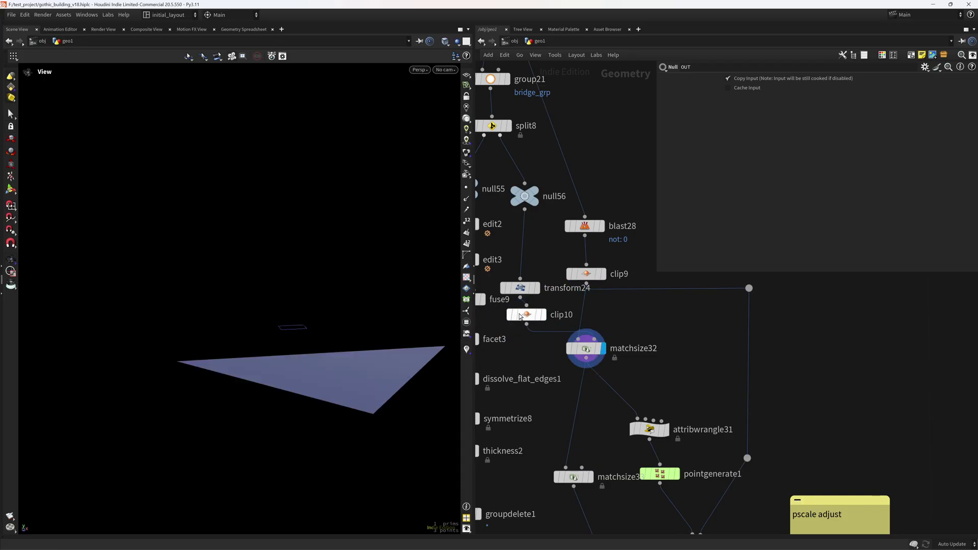
pyautogui.moveTo(393, 349); pyautogui.dragTo(309, 365, button='right')
pyautogui.moveTo(309, 365); pyautogui.dragTo(337, 376)
pyautogui.moveTo(336, 377); pyautogui.dragTo(339, 359, button='right')
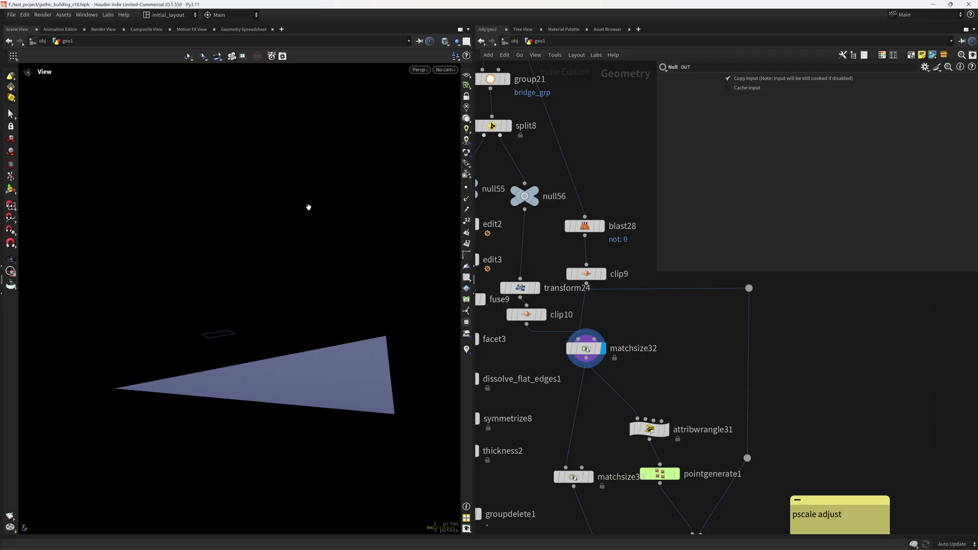
pyautogui.moveTo(393, 369); pyautogui.dragTo(356, 341)
pyautogui.moveTo(637, 530); pyautogui.dragTo(546, 488, button='middle')
pyautogui.moveTo(567, 308); pyautogui.dragTo(536, 258, button='middle')
pyautogui.moveTo(357, 357); pyautogui.dragTo(288, 376)
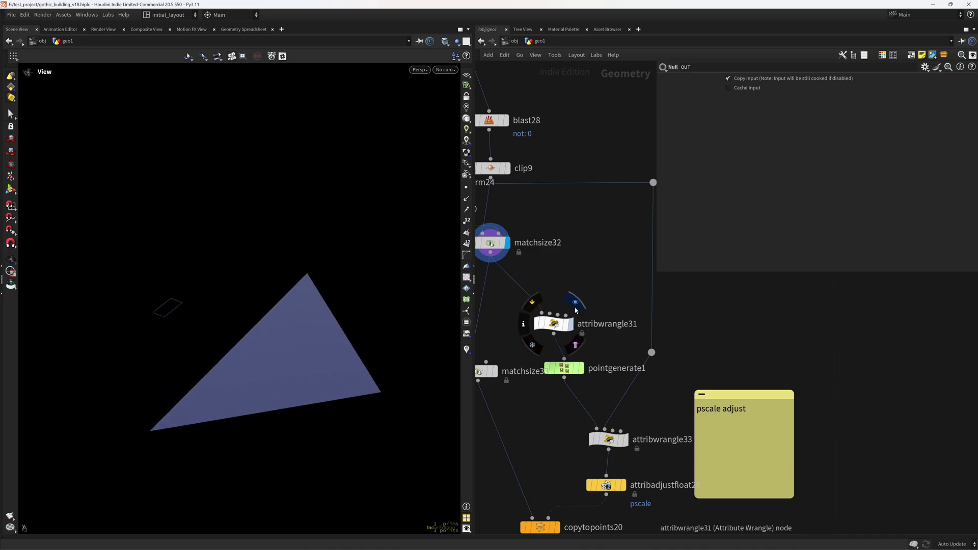
# Step: Display attribwrangle31 with matchsize32 as a template, and open its addpoint code to examine the point it generates
pyautogui.click(571, 307)
pyautogui.click(503, 243)
pyautogui.moveTo(364, 356); pyautogui.dragTo(254, 355)
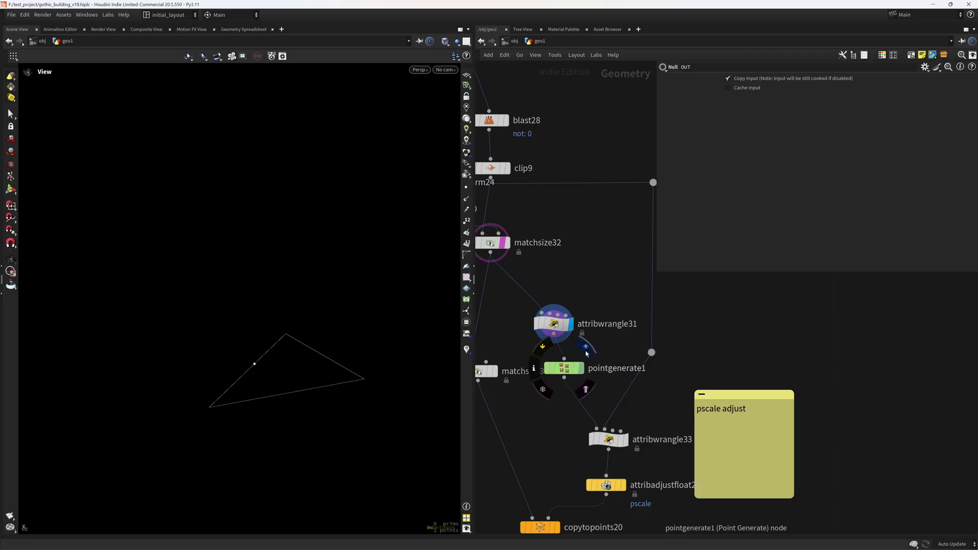
pyautogui.click(558, 324)
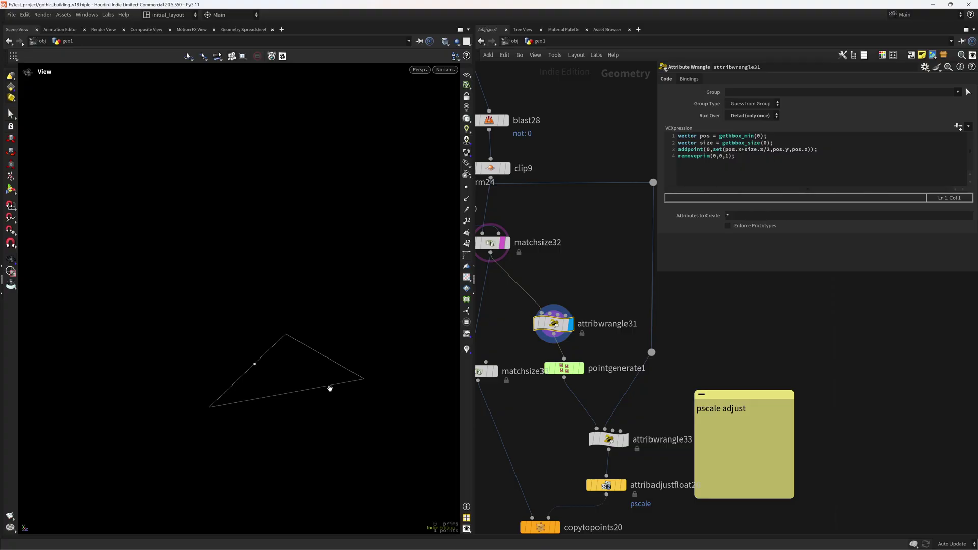
# Step: Display pointgenerate1 and examine its generated points on the triangle's edge
pyautogui.moveTo(311, 391); pyautogui.dragTo(330, 349)
pyautogui.click(574, 366)
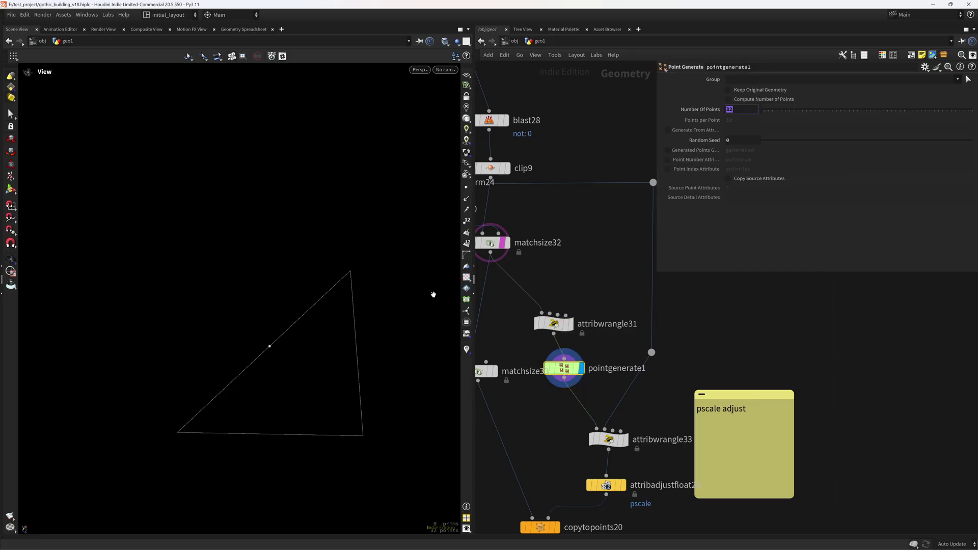
pyautogui.moveTo(364, 399); pyautogui.dragTo(357, 363)
# Step: Display attribwrangle33 and examine the vertical column of points rising from the triangle's edge
pyautogui.moveTo(566, 432); pyautogui.dragTo(517, 371, button='middle')
pyautogui.click(580, 361)
pyautogui.click(563, 379)
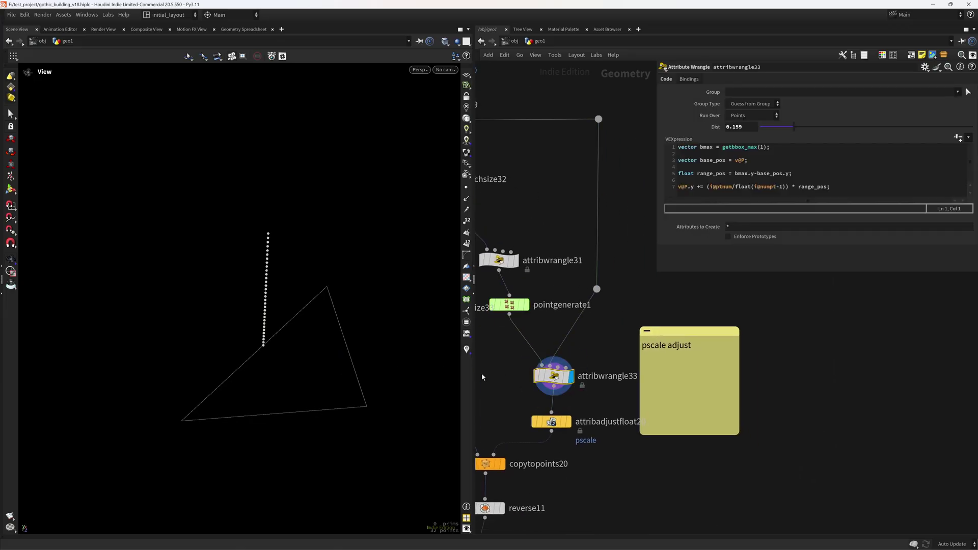
pyautogui.moveTo(325, 401); pyautogui.dragTo(331, 354)
# Step: Show clip9 as a template alongside attribwrangle33 to compare the upper triangle with the top of the point column
pyautogui.moveTo(547, 199); pyautogui.dragTo(670, 314, button='middle')
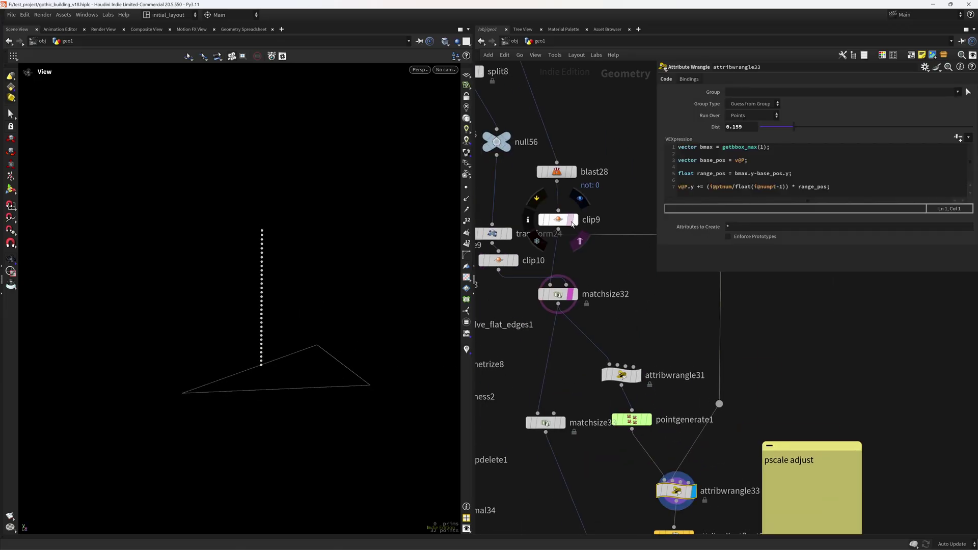
pyautogui.click(572, 225)
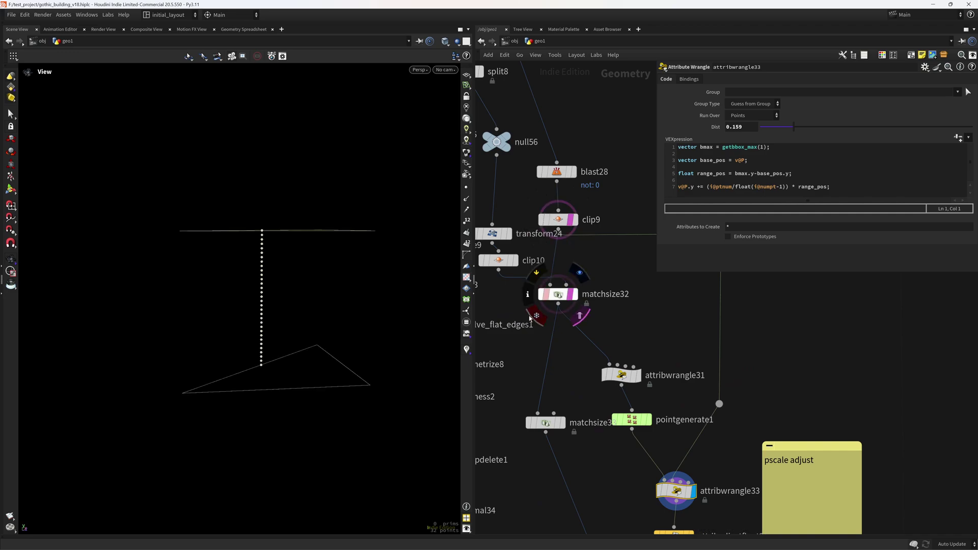
pyautogui.moveTo(331, 360); pyautogui.dragTo(329, 250)
pyautogui.moveTo(564, 389); pyautogui.dragTo(523, 315, button='middle')
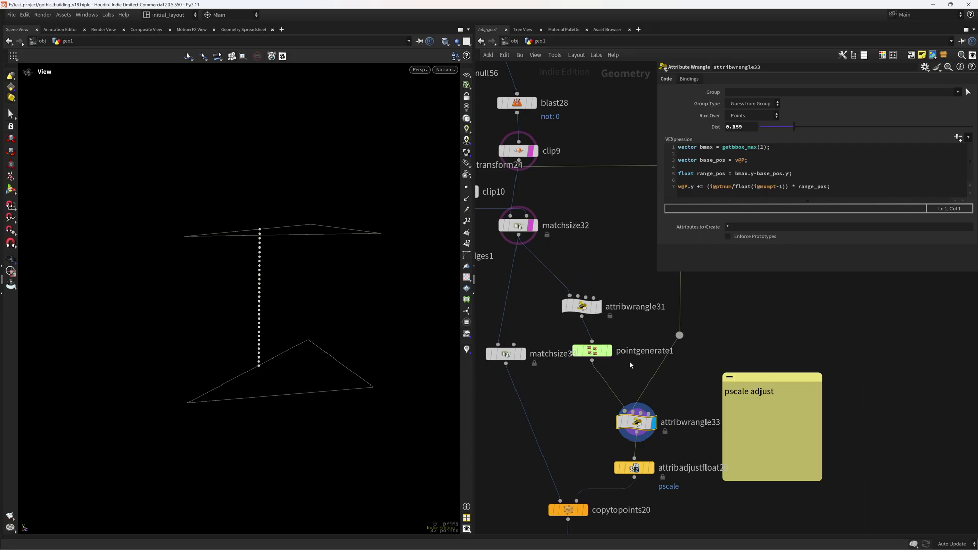
# Step: Try a different number of points on pointgenerate1 and undo the change
pyautogui.click(592, 350)
pyautogui.moveTo(743, 107); pyautogui.dragTo(705, 128, button='middle')
pyautogui.hotkey('ctrl', 'z')
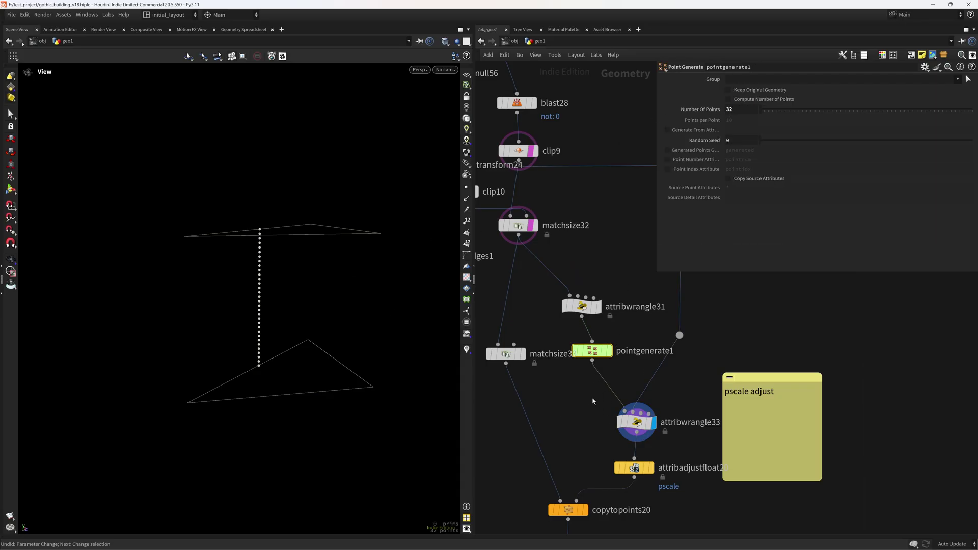
# Step: Open attribwrangle33's code and examine how it spreads the points vertically between the two triangles
pyautogui.moveTo(587, 401); pyautogui.dragTo(636, 426)
pyautogui.scroll(5, 263, 295)
pyautogui.moveTo(273, 346); pyautogui.dragTo(257, 179)
pyautogui.scroll(-2, 321, 360)
pyautogui.moveTo(321, 360); pyautogui.dragTo(284, 356, button='middle')
pyautogui.moveTo(307, 331); pyautogui.dragTo(385, 320)
pyautogui.moveTo(594, 239); pyautogui.dragTo(579, 322, button='middle')
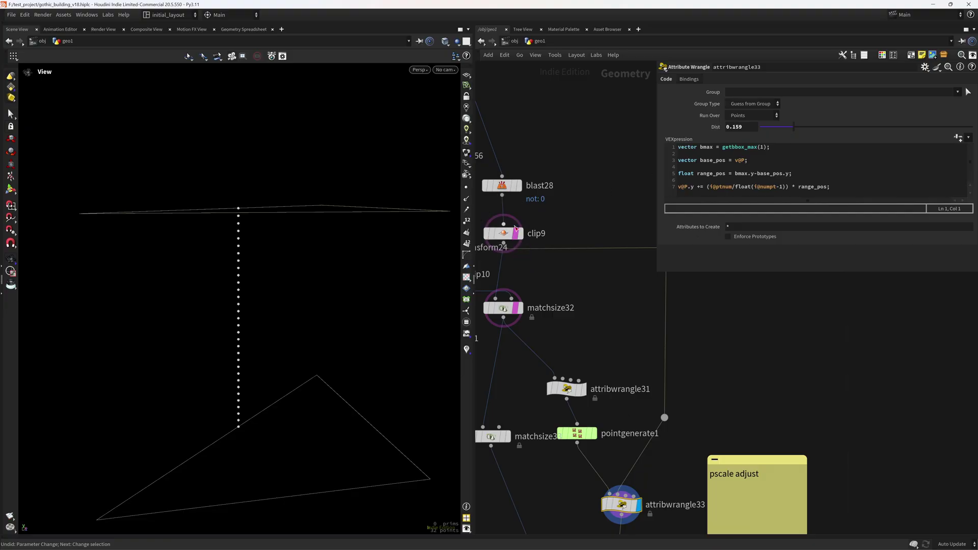
pyautogui.moveTo(313, 439)
pyautogui.mouseDown()
pyautogui.moveTo(332, 417)
pyautogui.moveTo(301, 436)
pyautogui.mouseUp()
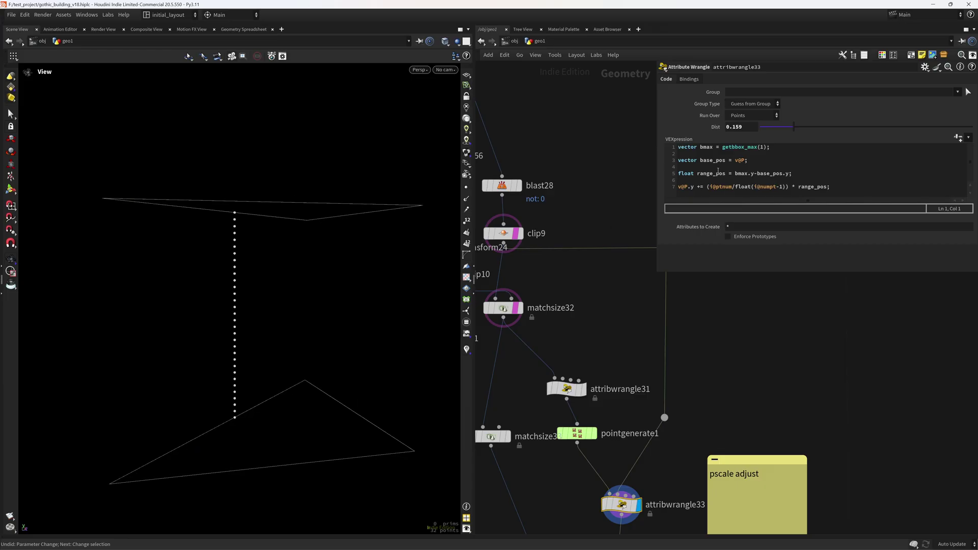
pyautogui.moveTo(261, 422); pyautogui.dragTo(320, 375)
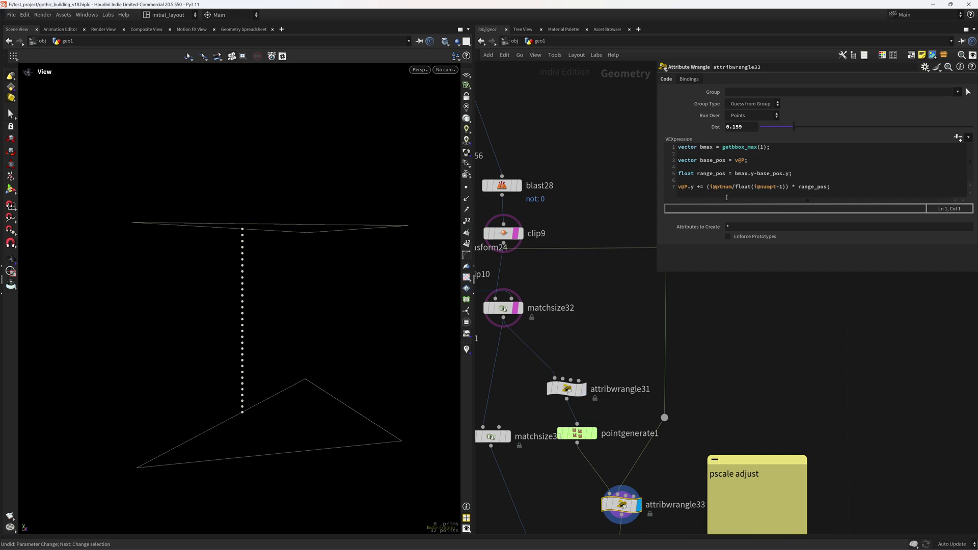
pyautogui.moveTo(332, 387); pyautogui.dragTo(357, 353, button='right')
pyautogui.moveTo(356, 353); pyautogui.dragTo(361, 363, button='middle')
pyautogui.moveTo(312, 389); pyautogui.dragTo(314, 428)
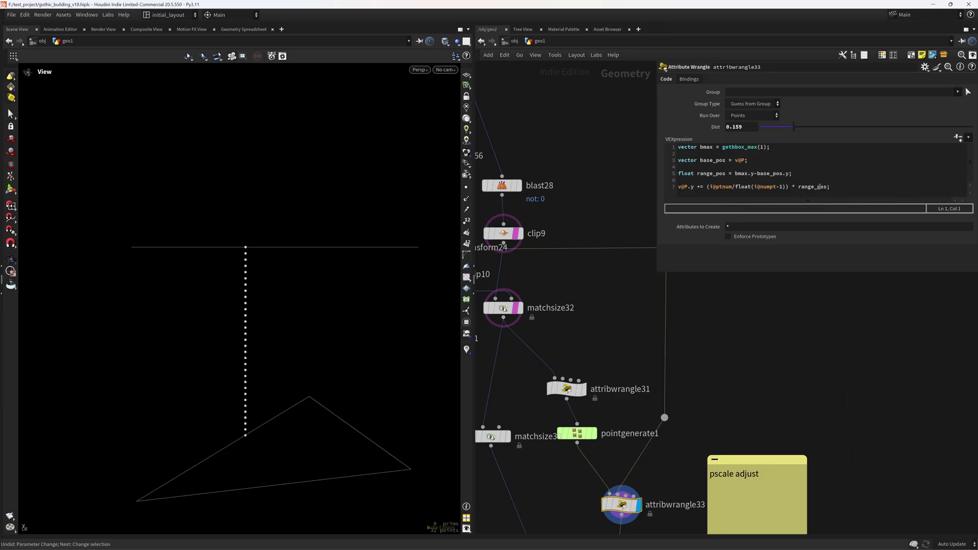
# Step: Set the Dist parameter of attribwrangle33 to 0 and check the point column
pyautogui.moveTo(298, 312); pyautogui.dragTo(321, 370)
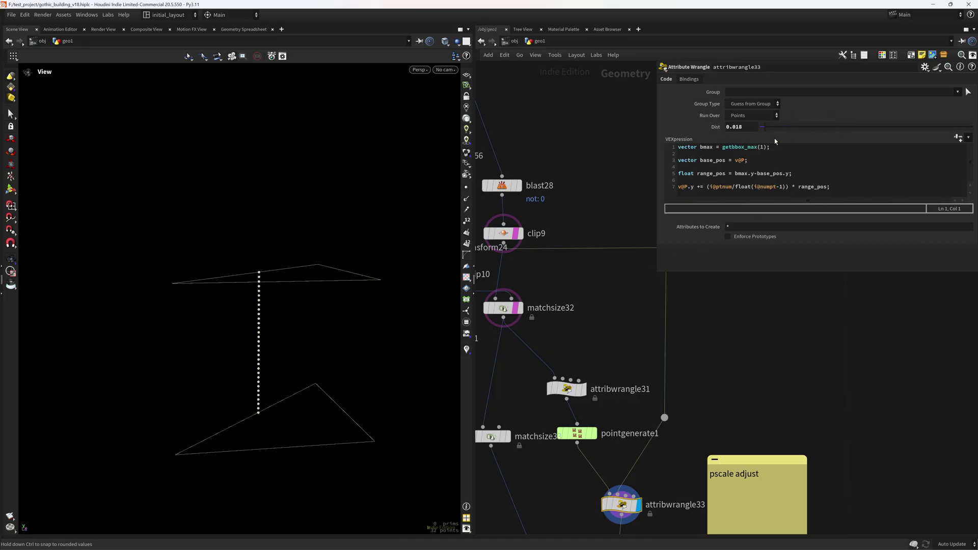
pyautogui.moveTo(808, 123); pyautogui.dragTo(673, 180)
pyautogui.moveTo(285, 388); pyautogui.dragTo(451, 350)
# Step: Try reducing pointgenerate1's number of points to 20 and undo the change
pyautogui.click(576, 433)
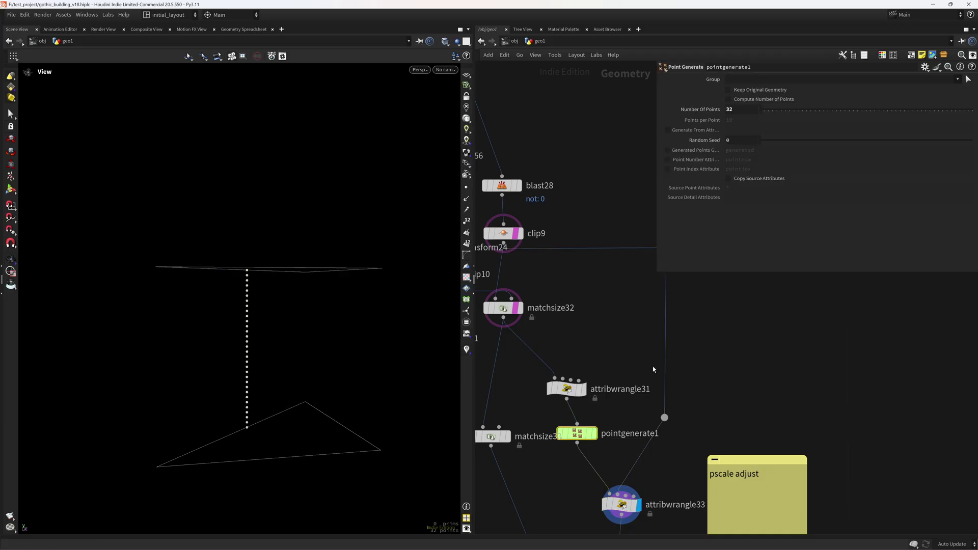
pyautogui.moveTo(743, 111); pyautogui.dragTo(693, 125, button='middle')
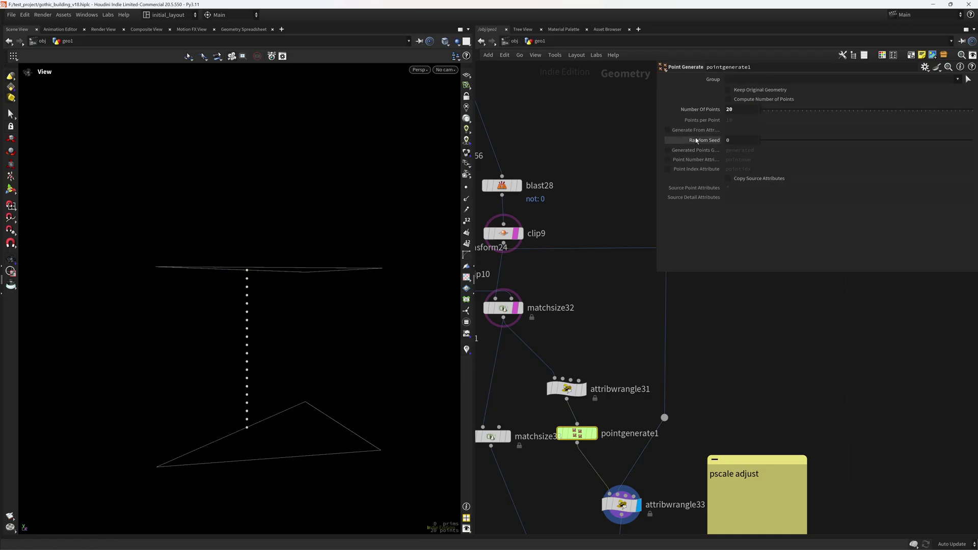
pyautogui.hotkey('ctrl', 'z')
# Step: Display copytopoints20, comparing it with attribwrangle33, to examine the triangles stacked along the point column
pyautogui.scroll(-5, 592, 340)
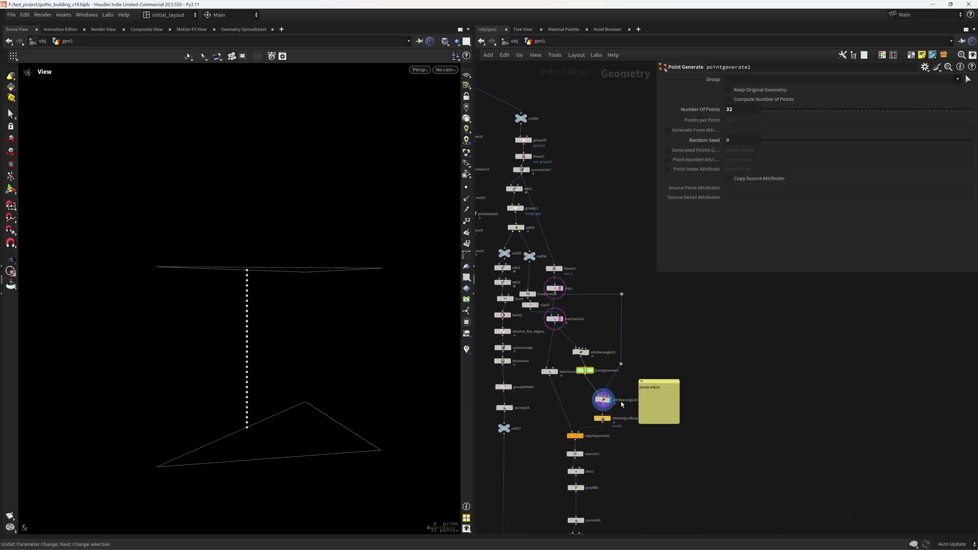
pyautogui.moveTo(620, 441); pyautogui.dragTo(625, 402, button='middle')
pyautogui.scroll(3, 623, 399)
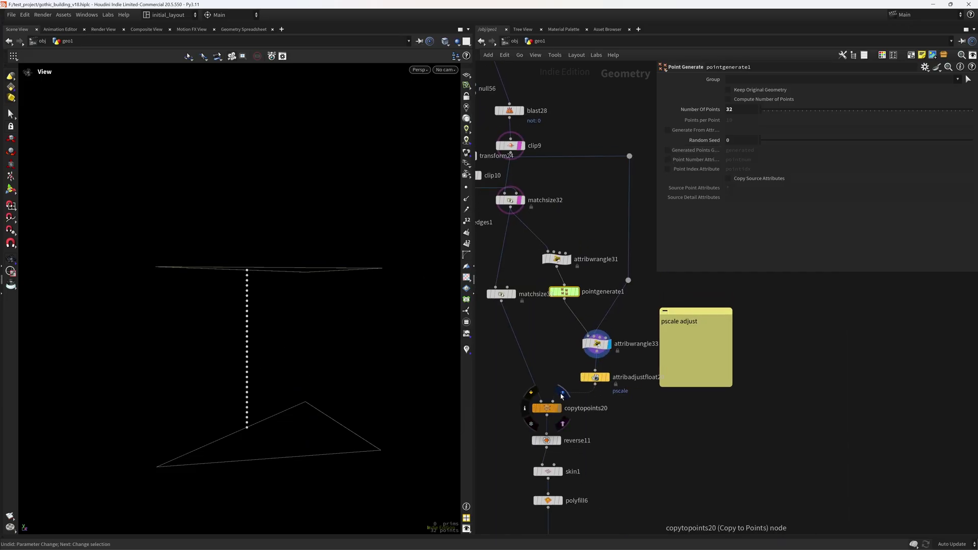
pyautogui.click(559, 408)
pyautogui.moveTo(337, 391); pyautogui.dragTo(370, 393)
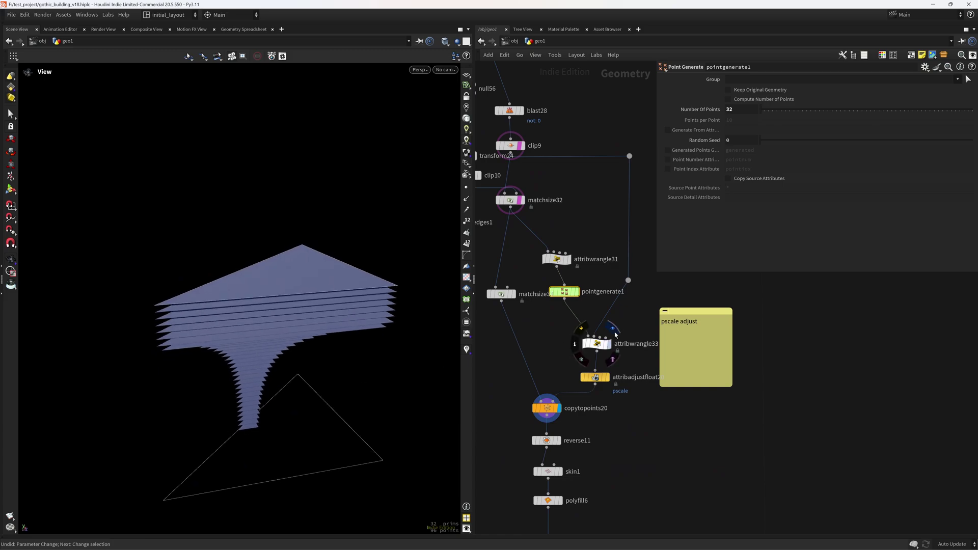
pyautogui.click(608, 344)
pyautogui.click(559, 408)
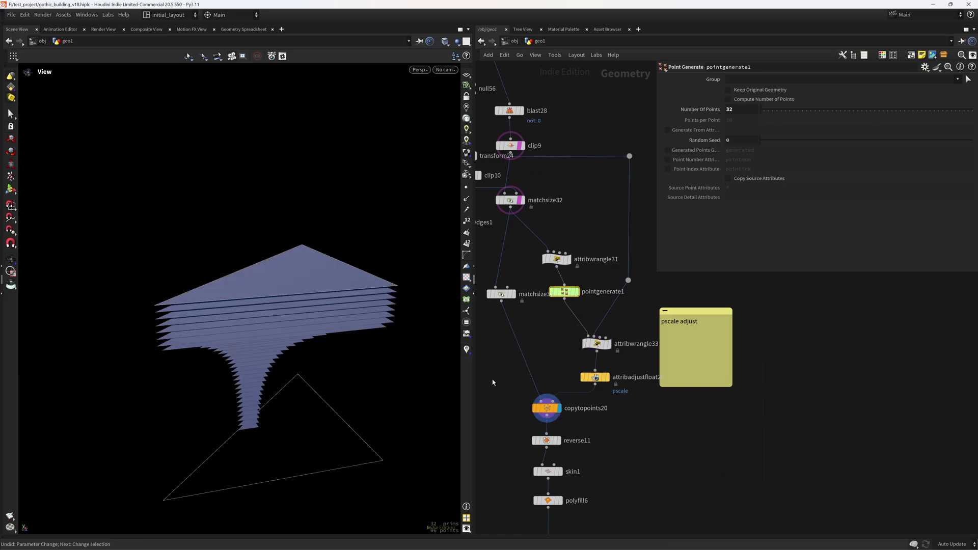
pyautogui.moveTo(331, 433); pyautogui.dragTo(383, 431)
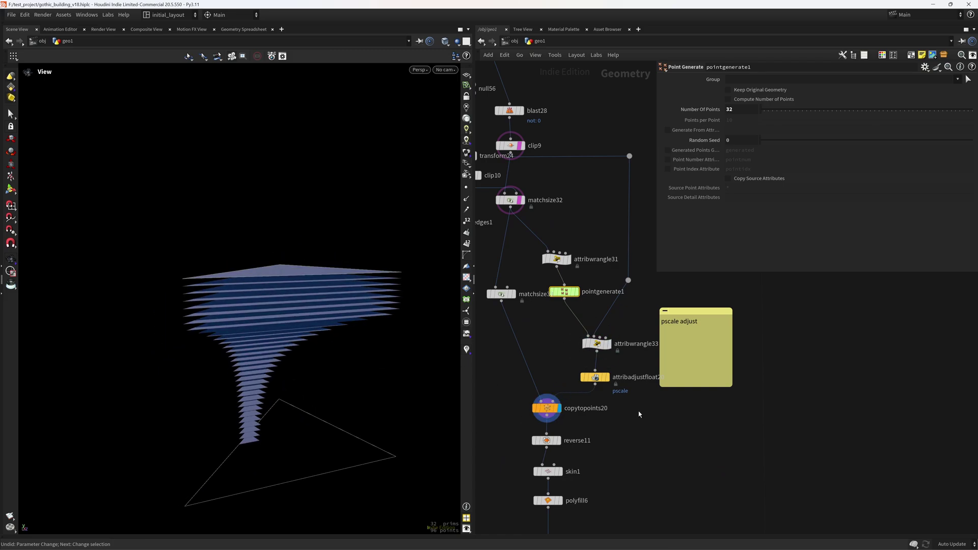
# Step: Bypass attribadjustfloat20 to view the stack without the pscale adjustment, and enable the node again
pyautogui.click(596, 377)
pyautogui.click(582, 377)
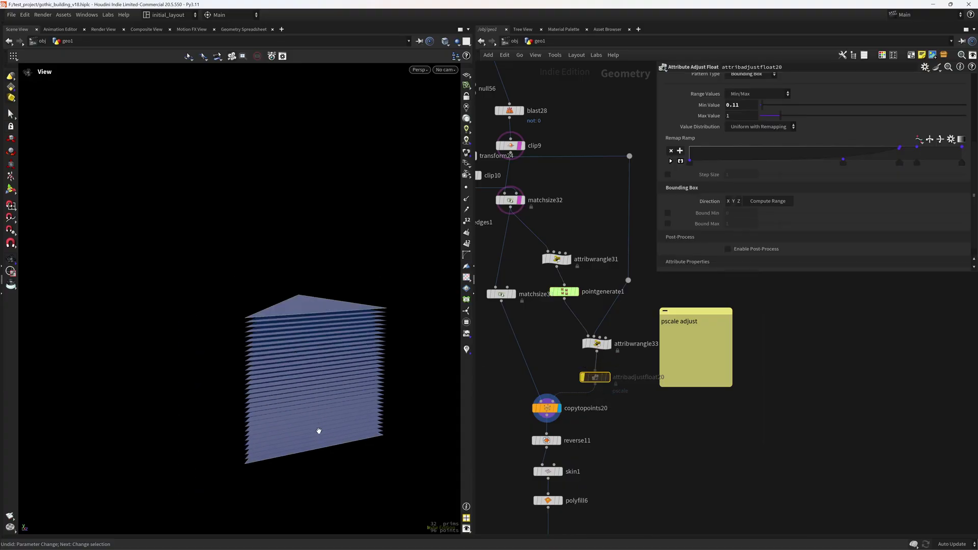
pyautogui.moveTo(328, 427); pyautogui.dragTo(450, 420)
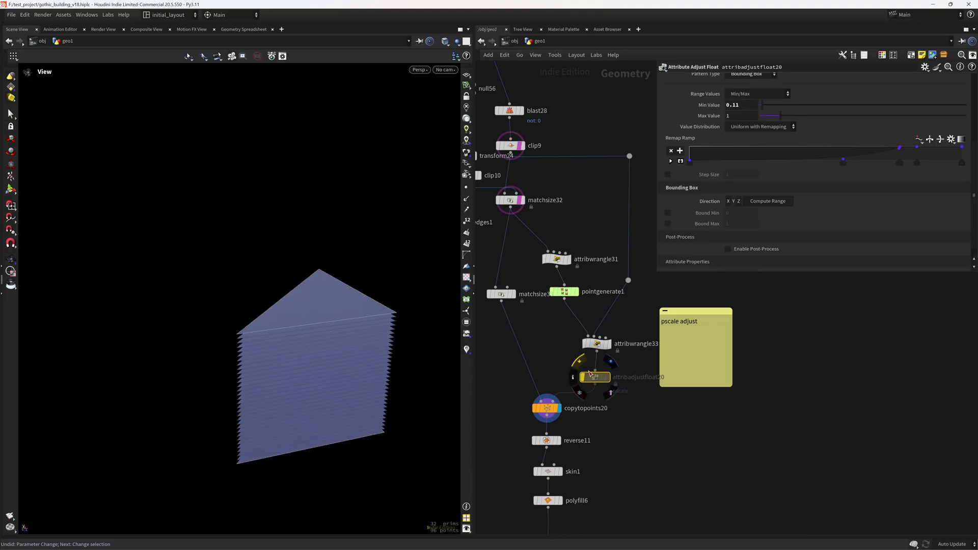
pyautogui.click(588, 371)
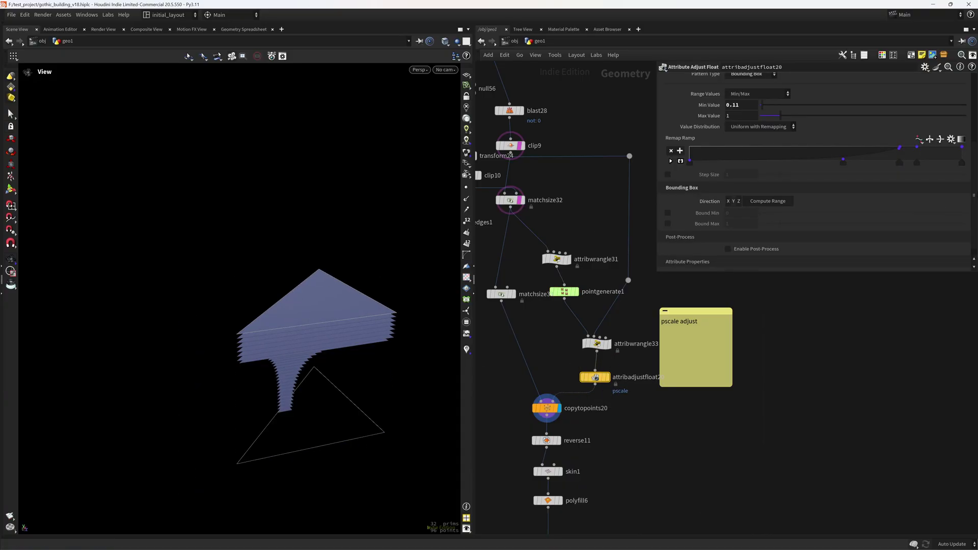
# Step: Expand attribadjustfloat20's Remap Ramp into the large graph with its point parameters shown
pyautogui.scroll(5, 933, 170)
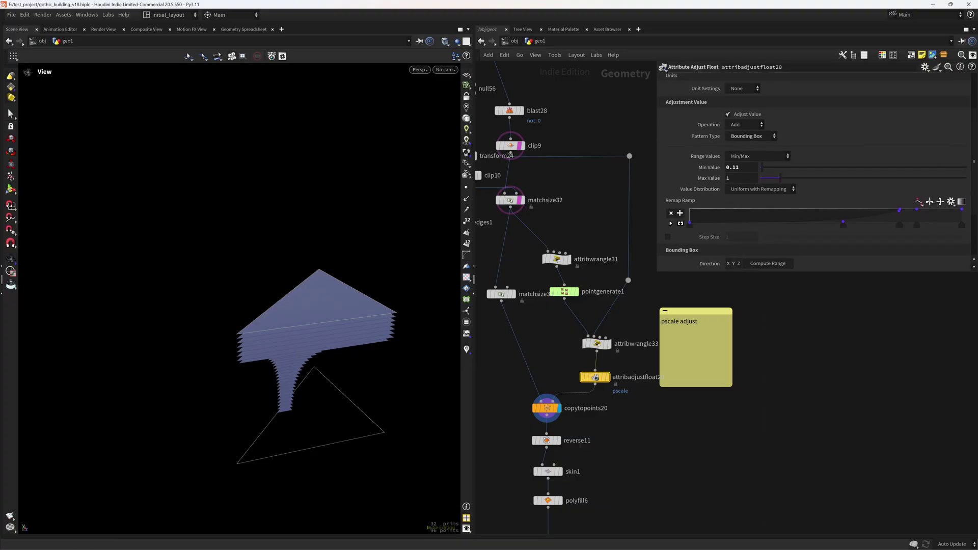
pyautogui.scroll(-3, 737, 189)
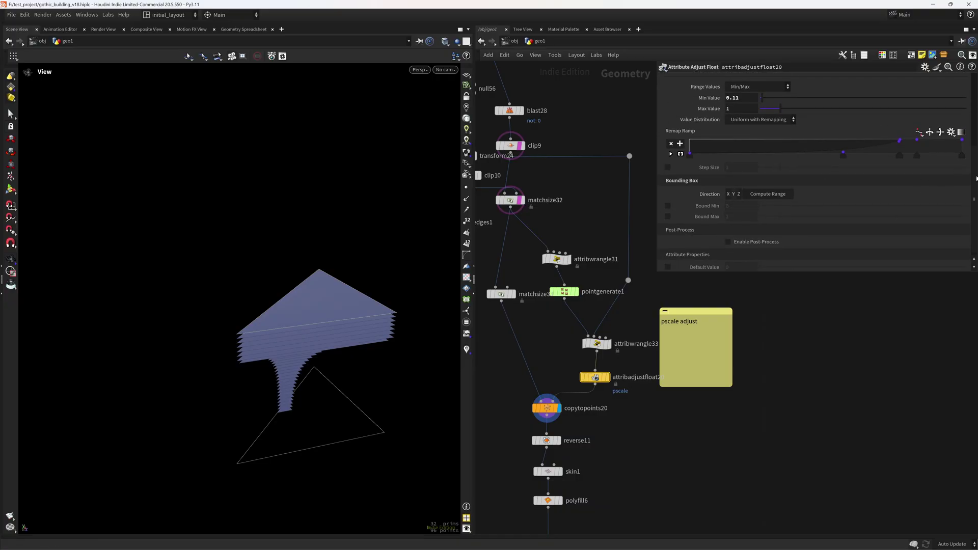
pyautogui.scroll(3, 936, 214)
pyautogui.click(671, 225)
pyautogui.scroll(-1, 672, 239)
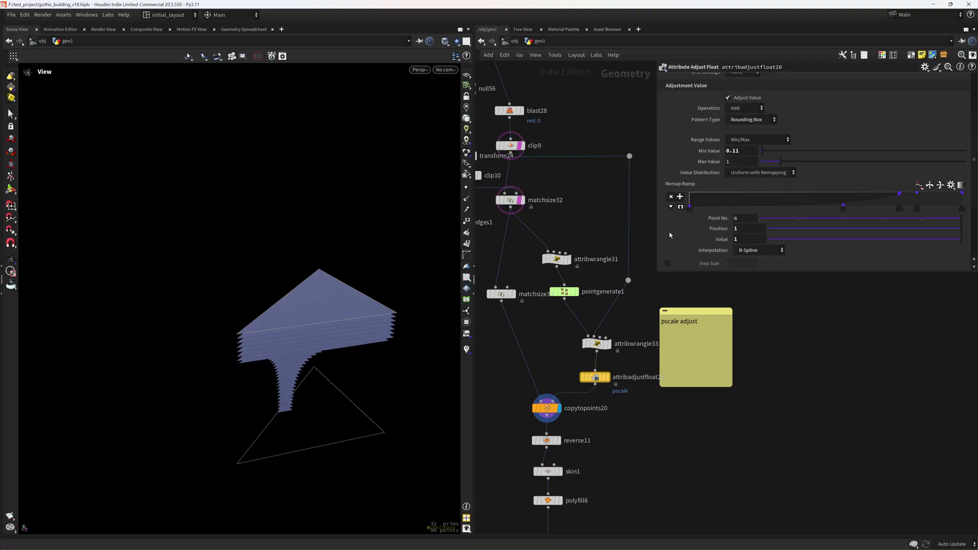
pyautogui.click(680, 207)
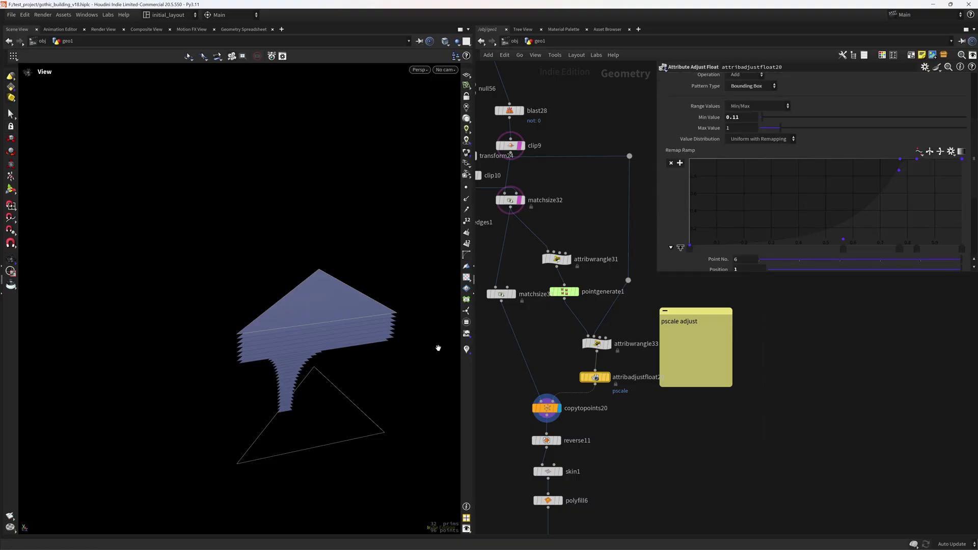
# Step: Try raising point 2 of the pscale remap ramp, undo the change, and inspect the corbel profile
pyautogui.moveTo(388, 353); pyautogui.dragTo(381, 335)
pyautogui.moveTo(844, 238)
pyautogui.mouseDown()
pyautogui.moveTo(812, 168)
pyautogui.moveTo(845, 223)
pyautogui.mouseUp()
pyautogui.hotkey('ctrl', 'z')
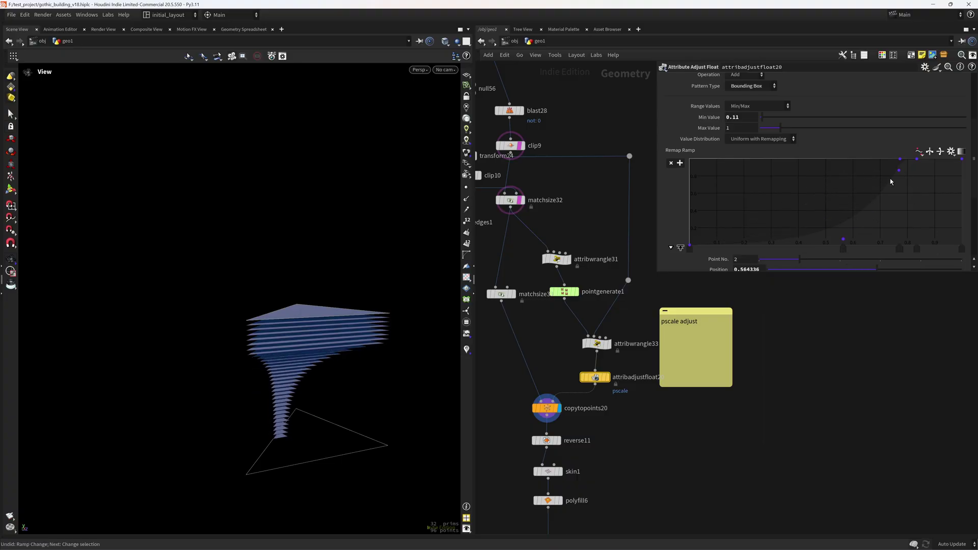
pyautogui.moveTo(454, 333); pyautogui.dragTo(385, 320)
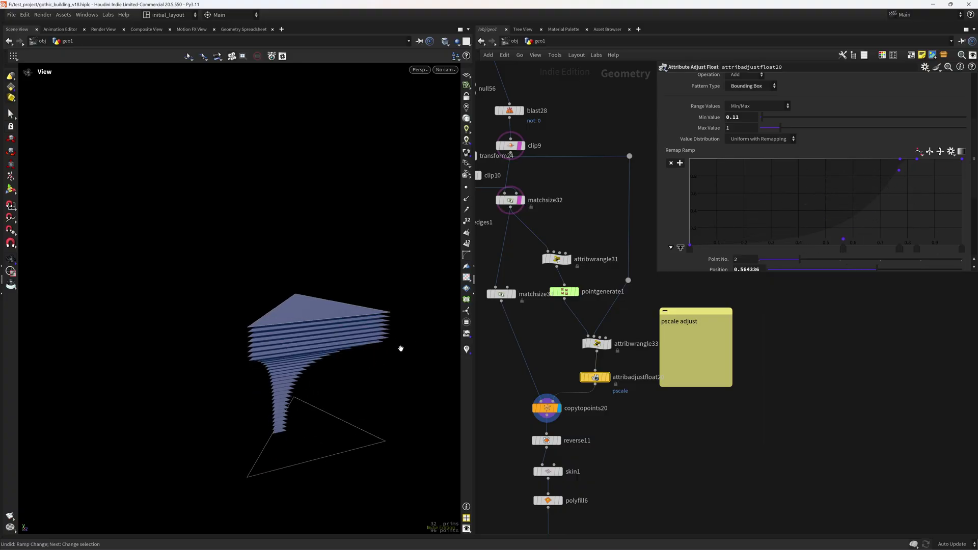
pyautogui.moveTo(365, 384); pyautogui.dragTo(337, 384)
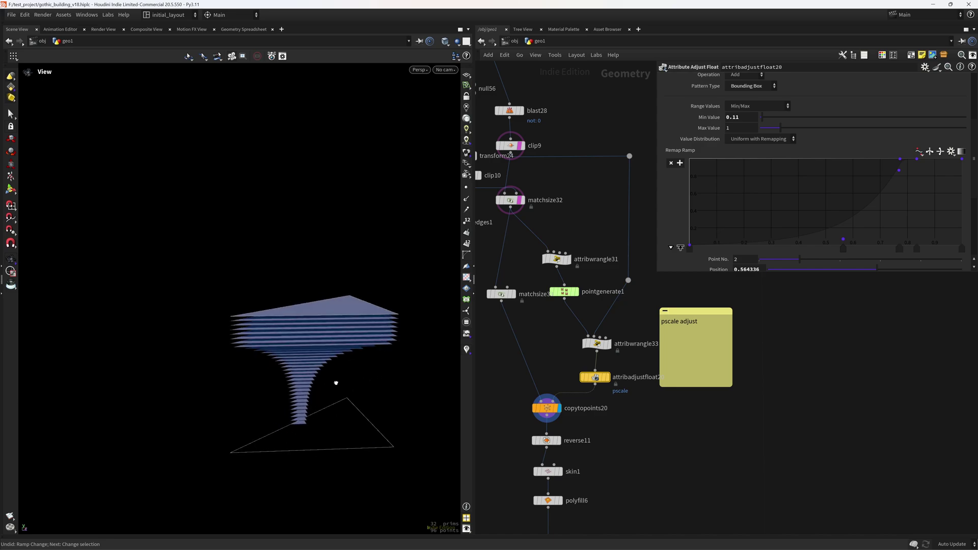
# Step: Display skin1 and examine the surface skinned across the stacked triangles
pyautogui.scroll(-4, 622, 434)
pyautogui.scroll(4, 598, 366)
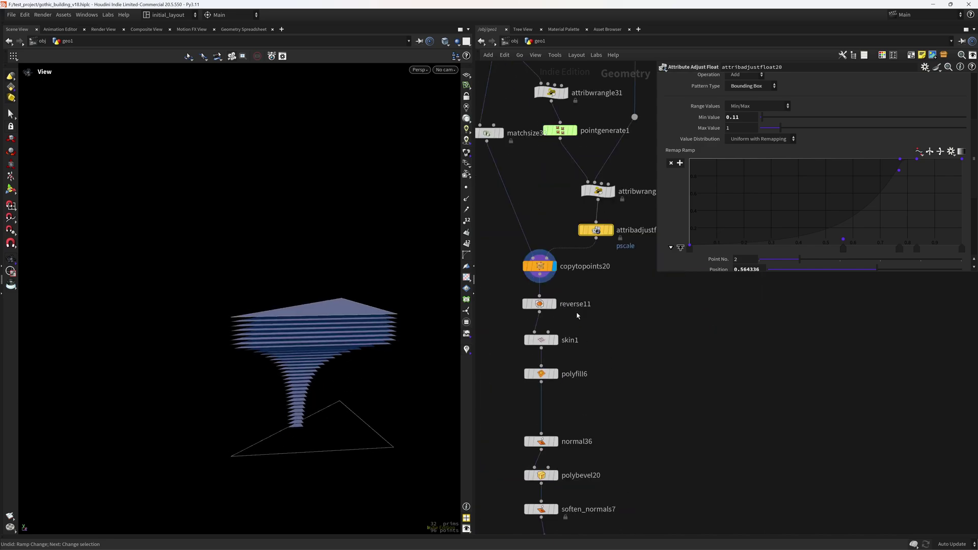
pyautogui.press('r')
pyautogui.click(541, 342)
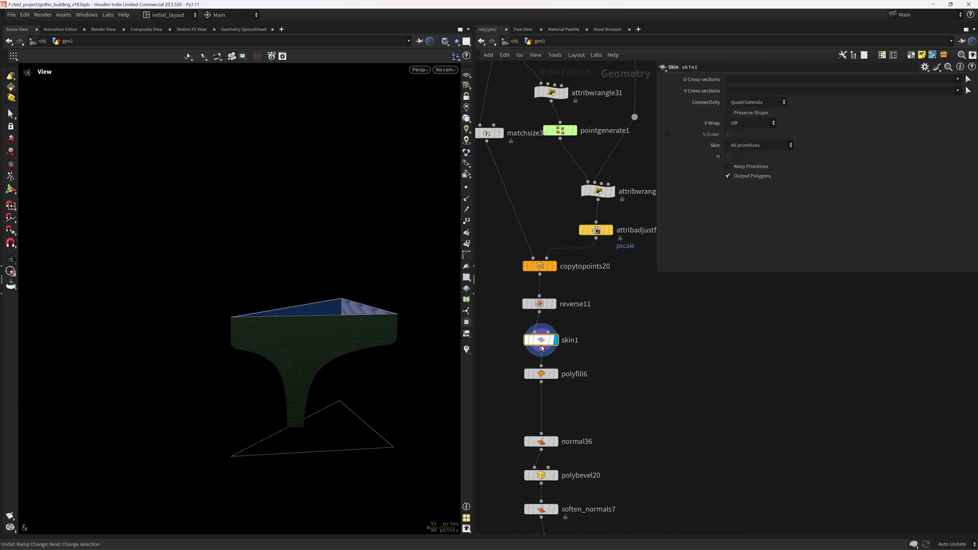
pyautogui.scroll(3, 375, 349)
pyautogui.click(466, 120)
pyautogui.moveTo(379, 328)
pyautogui.mouseDown()
pyautogui.moveTo(388, 339)
pyautogui.moveTo(349, 327)
pyautogui.moveTo(440, 319)
pyautogui.mouseUp()
pyautogui.press('w')
# Step: Display normal36, open polyfill6's settings, and examine the capped corbel shape from several angles
pyautogui.click(557, 442)
pyautogui.moveTo(339, 356)
pyautogui.mouseDown()
pyautogui.moveTo(341, 316)
pyautogui.moveTo(292, 360)
pyautogui.moveTo(320, 356)
pyautogui.mouseUp()
pyautogui.click(553, 375)
pyautogui.moveTo(406, 344); pyautogui.dragTo(306, 372)
pyautogui.scroll(-5, 614, 353)
pyautogui.scroll(5, 598, 338)
pyautogui.scroll(-3, 330, 382)
pyautogui.moveTo(338, 413); pyautogui.dragTo(331, 402)
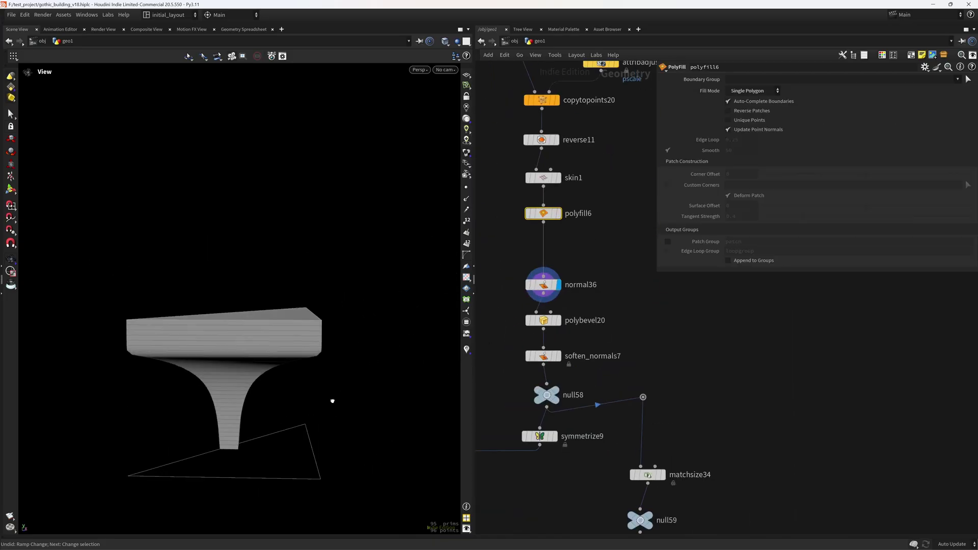
# Step: Return to attribwrangle33 and open its code to review the point column setup
pyautogui.moveTo(603, 222); pyautogui.dragTo(571, 449, button='middle')
pyautogui.scroll(-1, 611, 349)
pyautogui.moveTo(547, 267); pyautogui.dragTo(526, 326, button='middle')
pyautogui.moveTo(509, 328); pyautogui.dragTo(554, 299)
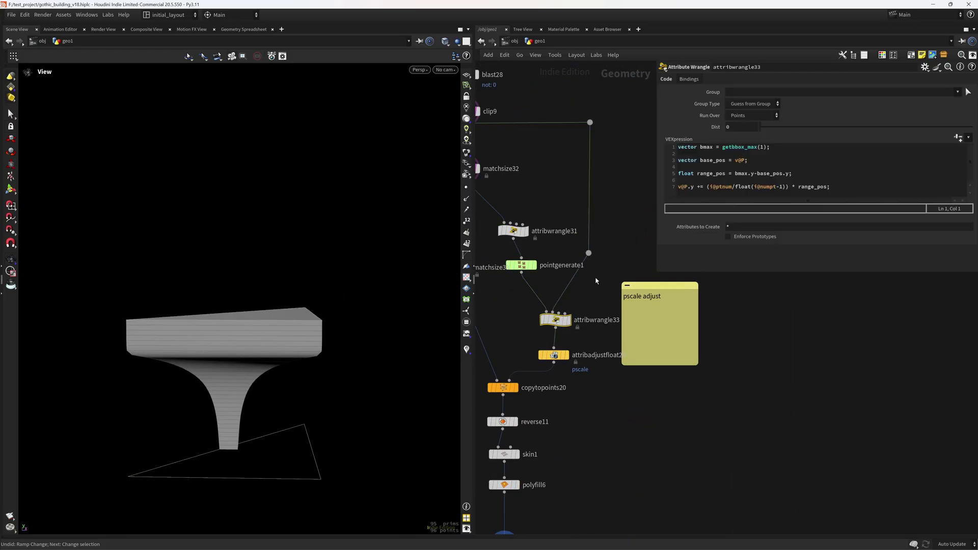
pyautogui.scroll(-3, 589, 291)
pyautogui.scroll(4, 591, 296)
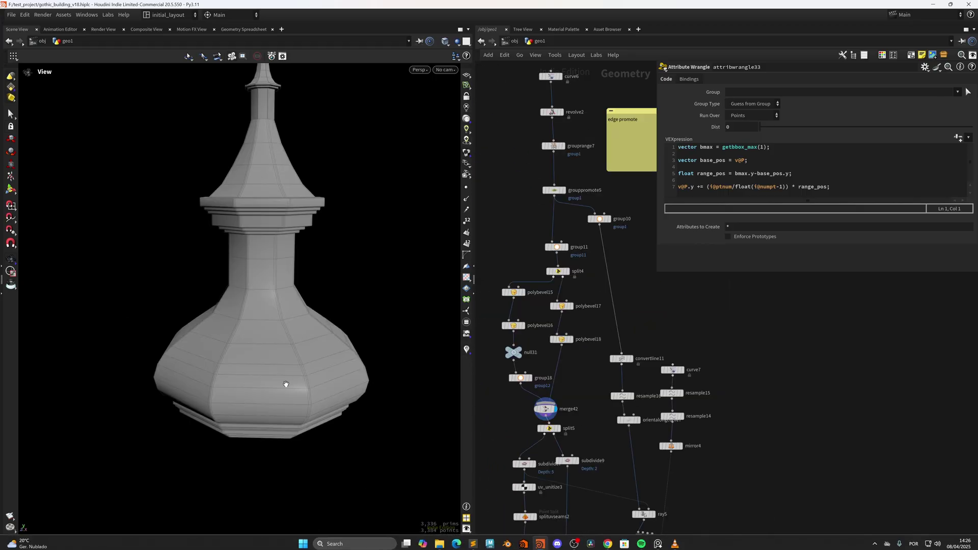
# Step: Examine the octagonal dome and its finial at merge42, and locate the curve6 and revolve2 nodes it starts from
pyautogui.scroll(5, 316, 370)
pyautogui.moveTo(303, 378); pyautogui.dragTo(269, 286)
pyautogui.moveTo(242, 437); pyautogui.dragTo(361, 375)
pyautogui.moveTo(590, 292); pyautogui.dragTo(578, 440, button='middle')
pyautogui.moveTo(380, 351); pyautogui.dragTo(274, 257, button='right')
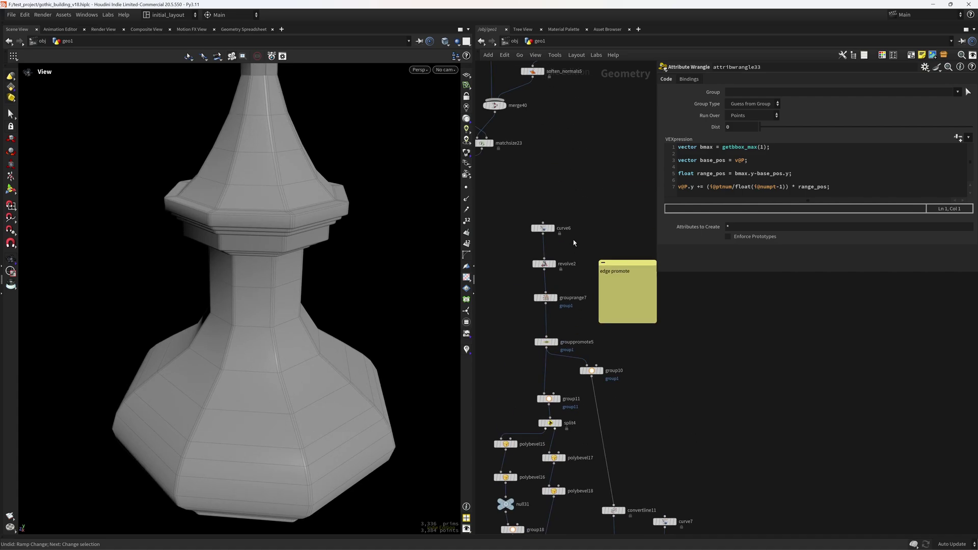
pyautogui.moveTo(341, 335); pyautogui.dragTo(340, 365)
pyautogui.scroll(3, 563, 281)
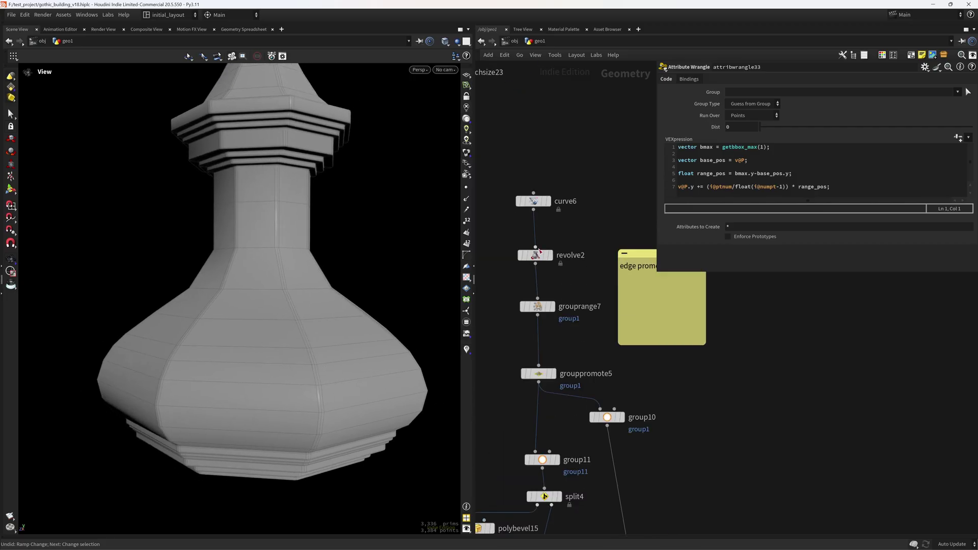
# Step: Display the curve6 profile and the revolve2 surface generated from it
pyautogui.click(556, 242)
pyautogui.click(553, 184)
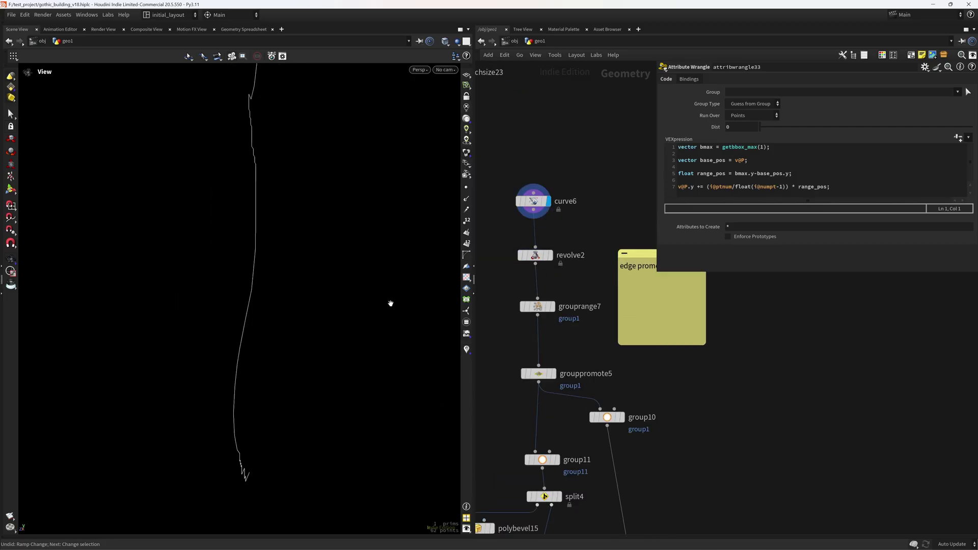
pyautogui.click(555, 254)
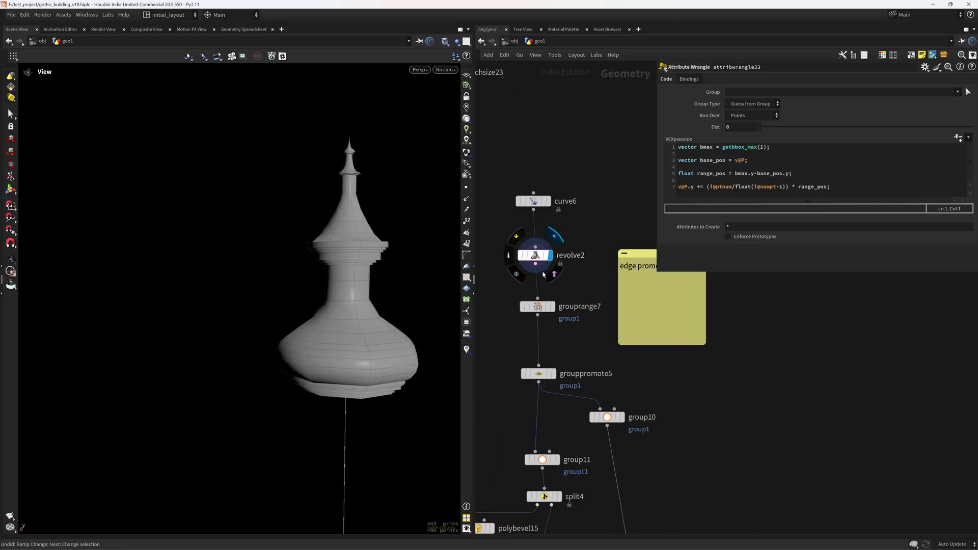
# Step: Display grouprange7's vertex group and grouppromote5's edge group, opening each node's settings for review
pyautogui.click(556, 289)
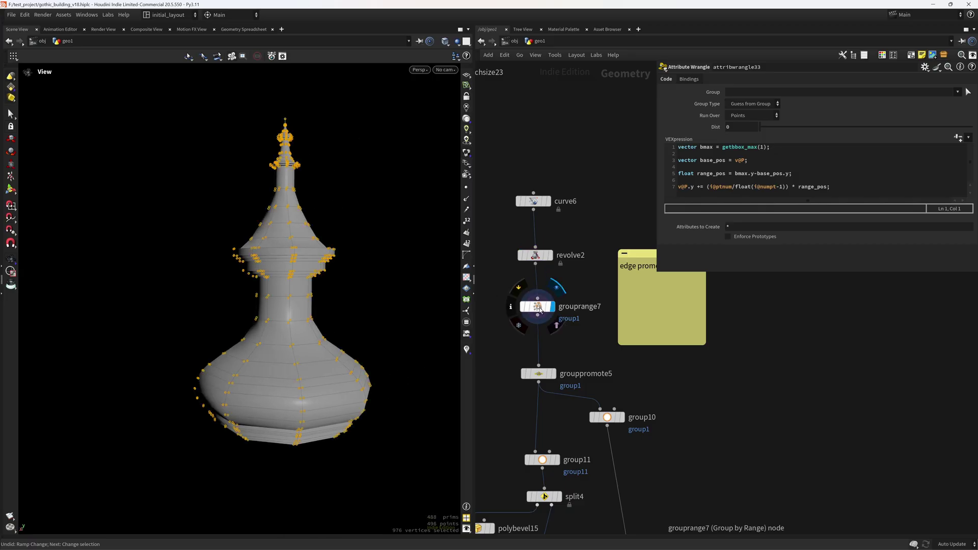
pyautogui.click(538, 306)
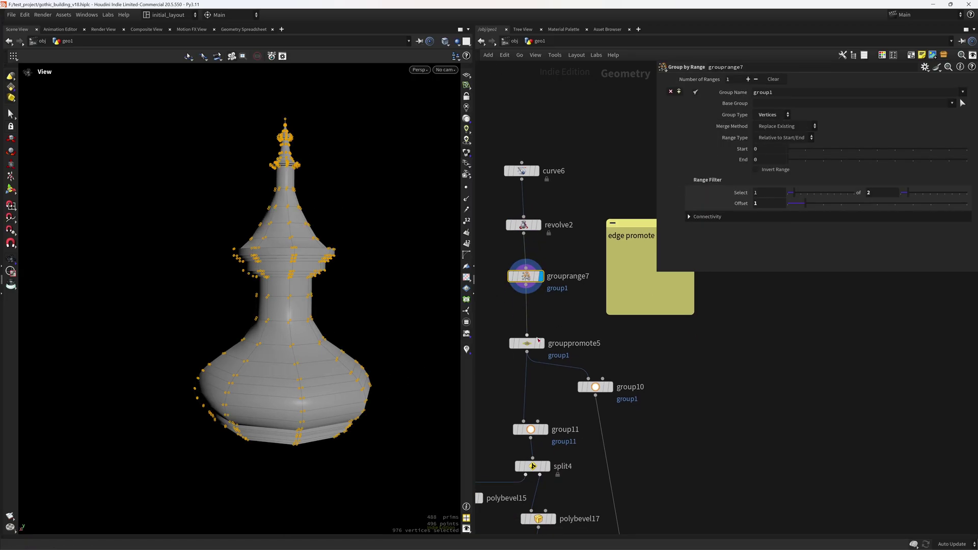
pyautogui.click(539, 344)
pyautogui.click(536, 341)
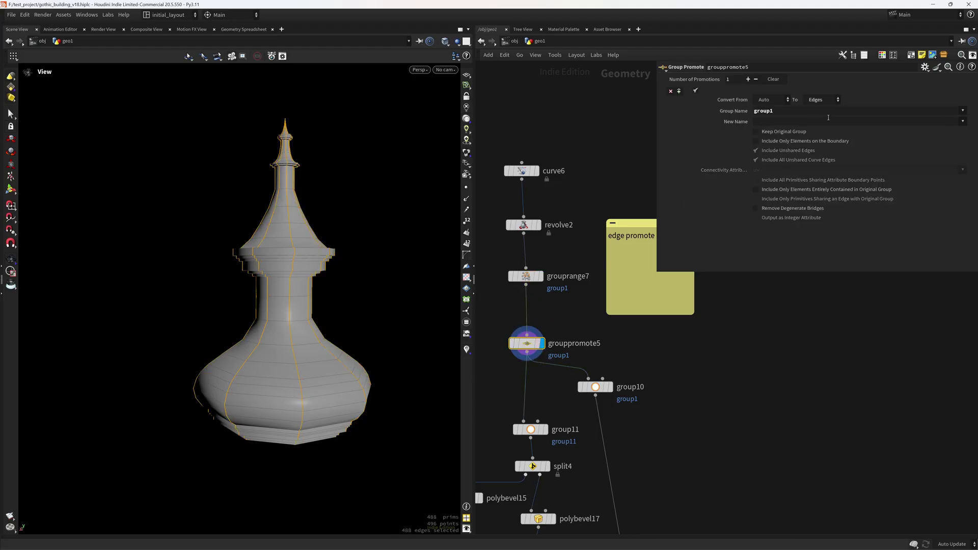
pyautogui.moveTo(295, 342); pyautogui.dragTo(305, 340)
# Step: Try a range offset of 0 in grouprange7, examine the promoted edges on the dome, and restore the offset to 1
pyautogui.click(518, 276)
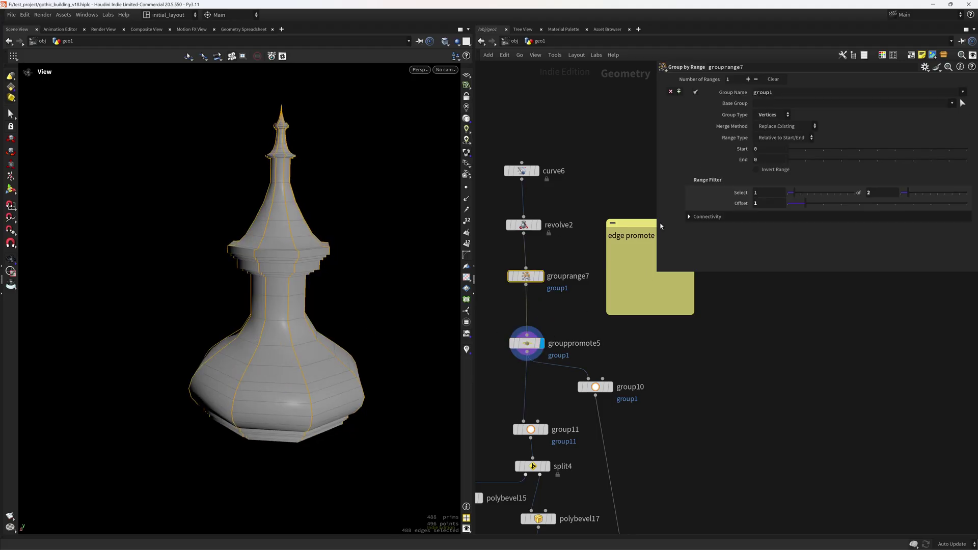
pyautogui.moveTo(800, 206); pyautogui.dragTo(787, 209)
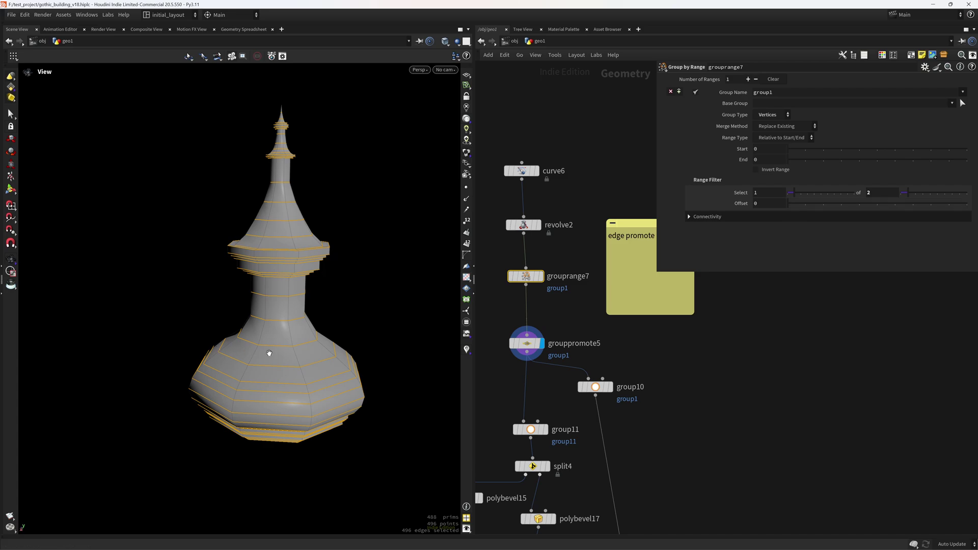
pyautogui.moveTo(324, 338); pyautogui.dragTo(307, 393, button='right')
pyautogui.moveTo(308, 393); pyautogui.dragTo(325, 392)
pyautogui.moveTo(325, 392)
pyautogui.mouseDown(button='right')
pyautogui.moveTo(326, 345)
pyautogui.moveTo(311, 387)
pyautogui.mouseUp(button='right')
pyautogui.moveTo(787, 209); pyautogui.dragTo(804, 207)
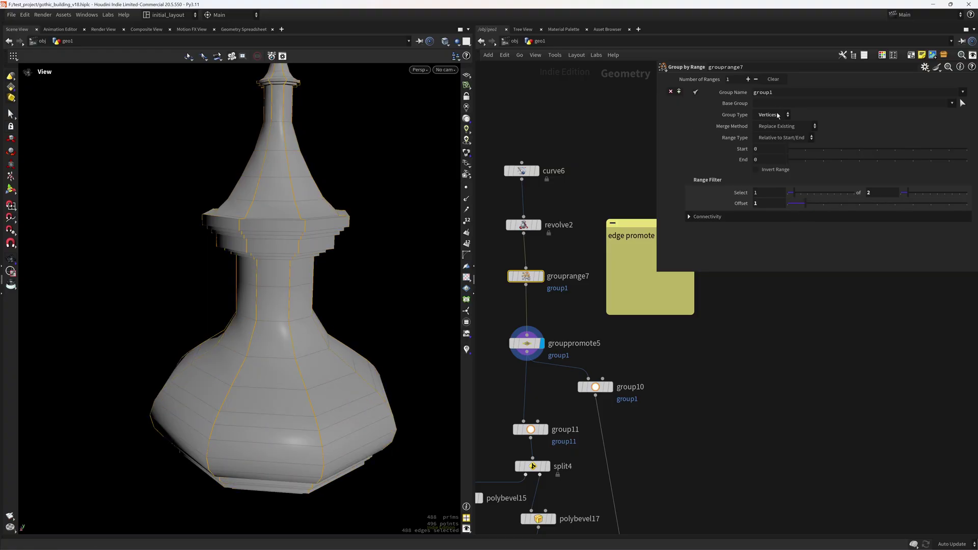
# Step: Review the dome's promoted corner edges and display polybevel18 to inspect its bevels up close
pyautogui.scroll(-6, 321, 371)
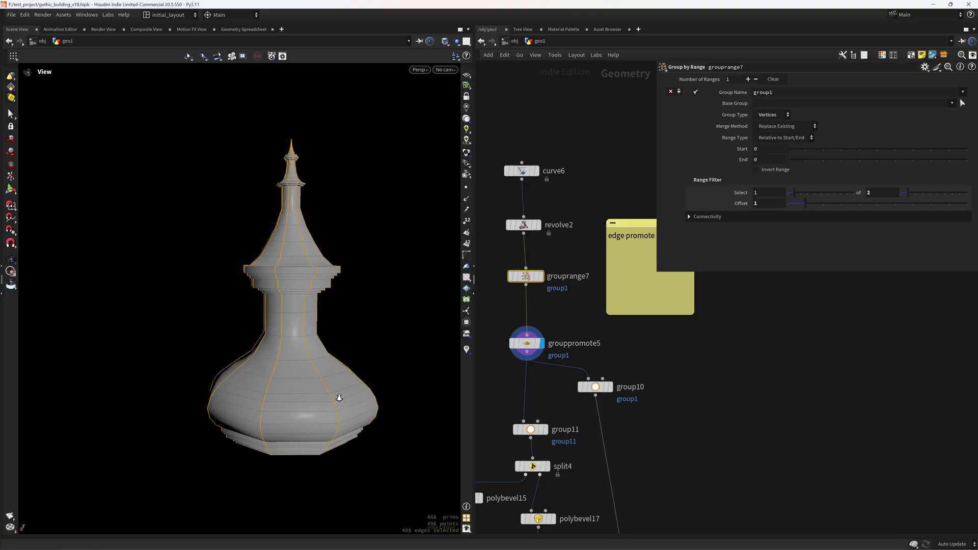
pyautogui.scroll(3, 343, 400)
pyautogui.moveTo(314, 395)
pyautogui.mouseDown(button='right')
pyautogui.moveTo(345, 374)
pyautogui.moveTo(328, 392)
pyautogui.moveTo(318, 386)
pyautogui.mouseUp(button='right')
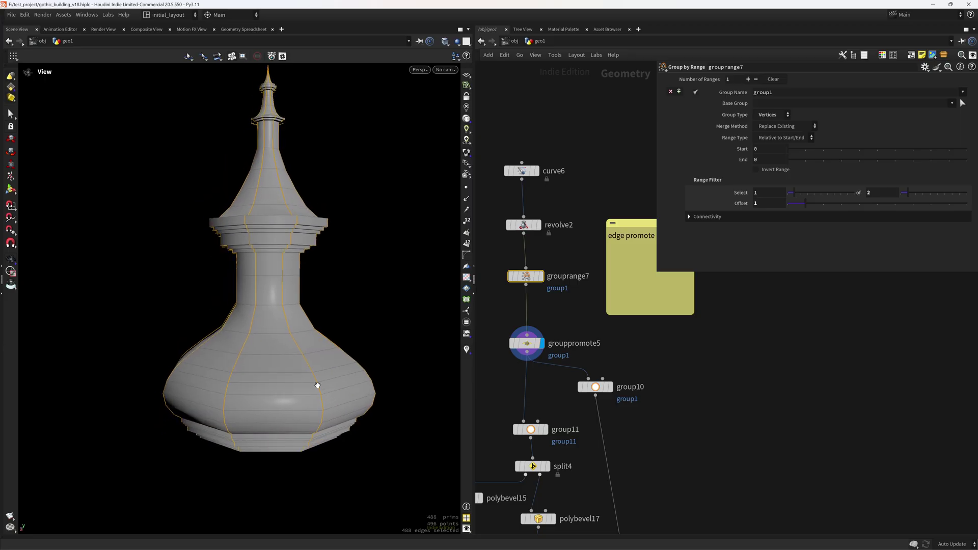
pyautogui.moveTo(568, 530); pyautogui.dragTo(555, 333, button='middle')
pyautogui.click(553, 333)
pyautogui.moveTo(341, 216); pyautogui.dragTo(316, 392, button='middle')
pyautogui.moveTo(232, 257); pyautogui.dragTo(358, 197, button='right')
pyautogui.moveTo(358, 196); pyautogui.dragTo(308, 278, button='middle')
pyautogui.moveTo(309, 278); pyautogui.dragTo(377, 306, button='right')
# Step: Display merge42 and inspect the bevelled corners and mouldings of the merged dome up close
pyautogui.moveTo(533, 475); pyautogui.dragTo(579, 225, button='middle')
pyautogui.click(573, 206)
pyautogui.moveTo(379, 375); pyautogui.dragTo(318, 204, button='right')
pyautogui.moveTo(327, 384); pyautogui.dragTo(319, 243, button='middle')
pyautogui.moveTo(318, 243); pyautogui.dragTo(309, 319)
pyautogui.moveTo(227, 404); pyautogui.dragTo(347, 306, button='right')
pyautogui.moveTo(244, 389); pyautogui.dragTo(212, 356)
pyautogui.moveTo(213, 356); pyautogui.dragTo(209, 317, button='right')
pyautogui.moveTo(319, 293); pyautogui.dragTo(290, 323, button='right')
# Step: Open polybevel18's settings and examine the complete bevelled octagonal dome
pyautogui.moveTo(595, 159); pyautogui.dragTo(576, 321, button='middle')
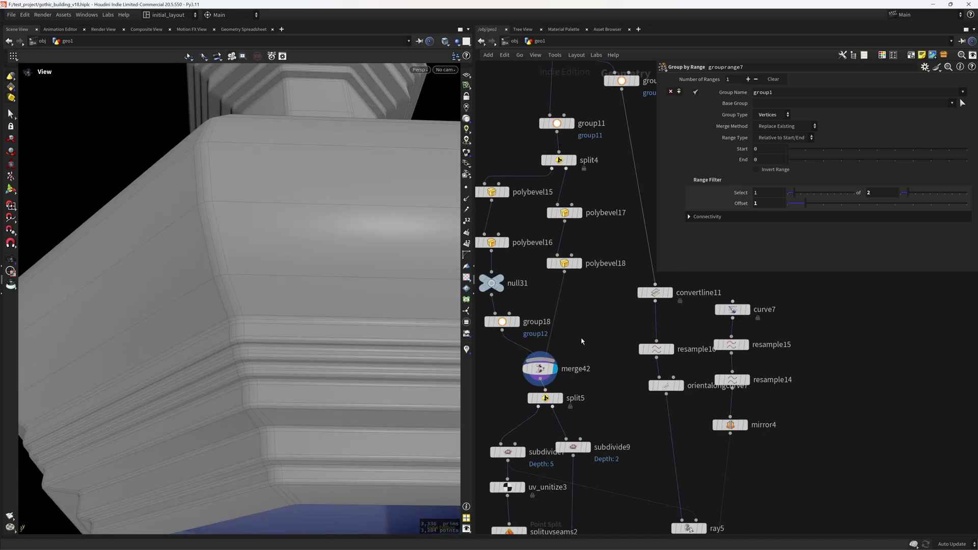
pyautogui.click(564, 263)
pyautogui.moveTo(328, 356); pyautogui.dragTo(204, 442, button='right')
pyautogui.moveTo(336, 300); pyautogui.dragTo(278, 336, button='middle')
pyautogui.moveTo(277, 336); pyautogui.dragTo(270, 351)
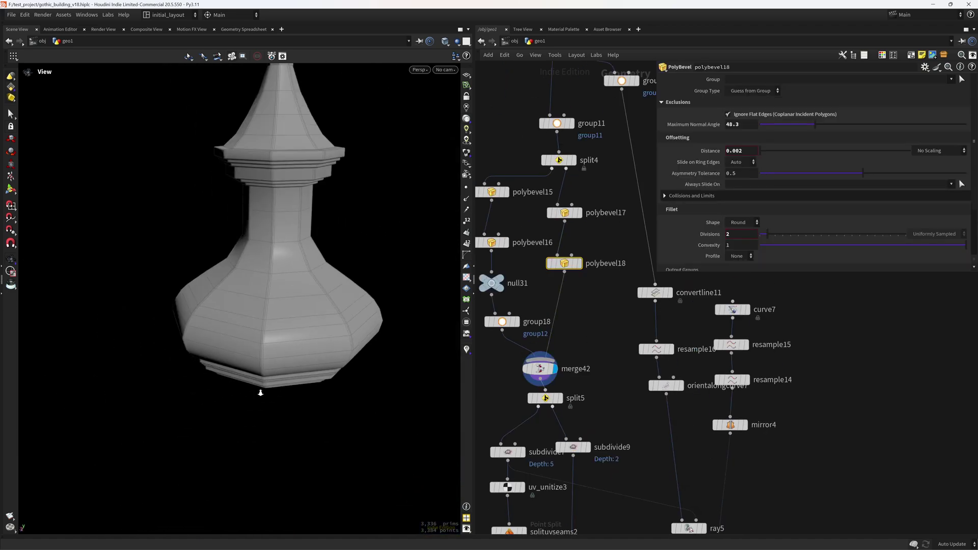
pyautogui.moveTo(270, 352)
pyautogui.mouseDown(button='right')
pyautogui.moveTo(267, 367)
pyautogui.moveTo(279, 360)
pyautogui.mouseUp(button='right')
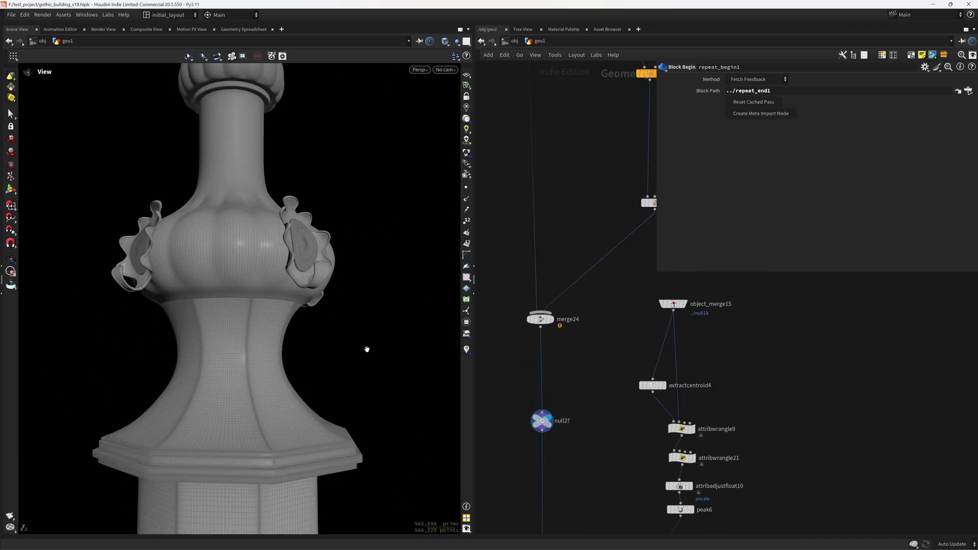
# Step: Examine the ribbed turret with its leaf ornaments and octagonal base at null27 from several angles
pyautogui.moveTo(366, 349); pyautogui.dragTo(334, 356, button='right')
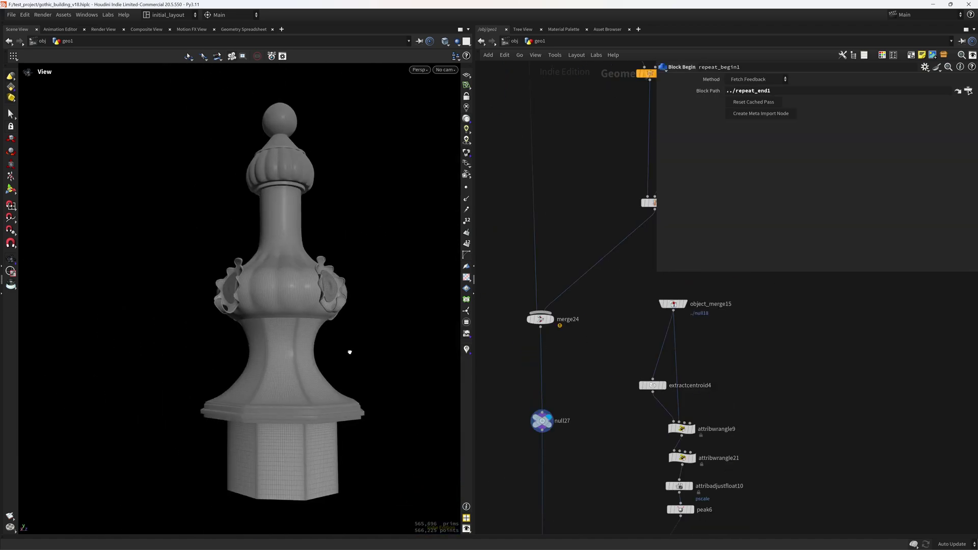
pyautogui.moveTo(373, 351); pyautogui.dragTo(334, 341)
pyautogui.moveTo(334, 340); pyautogui.dragTo(373, 357, button='right')
pyautogui.moveTo(373, 356); pyautogui.dragTo(327, 355)
pyautogui.moveTo(327, 355); pyautogui.dragTo(343, 371, button='right')
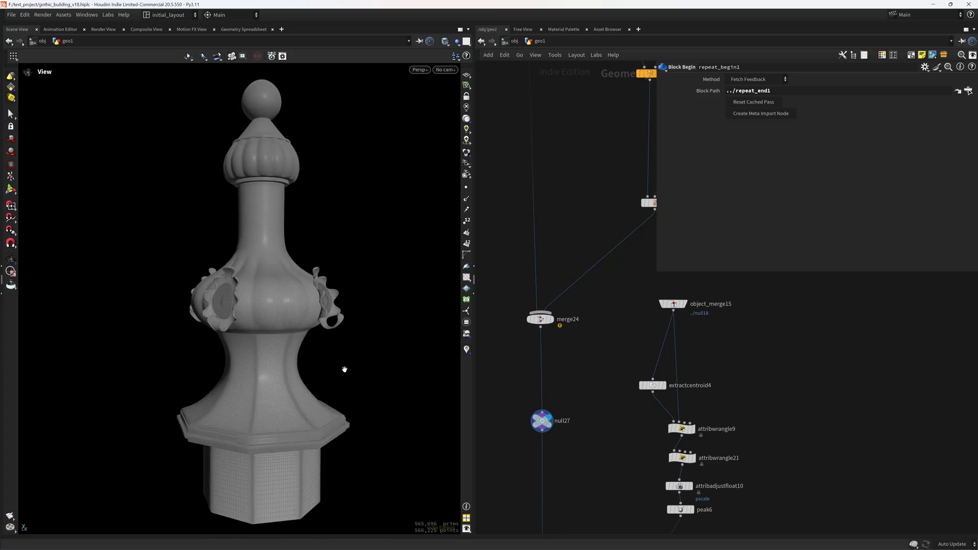
pyautogui.moveTo(343, 371); pyautogui.dragTo(350, 351)
pyautogui.moveTo(370, 351); pyautogui.dragTo(353, 368, button='right')
pyautogui.moveTo(353, 368); pyautogui.dragTo(355, 375)
pyautogui.moveTo(316, 376); pyautogui.dragTo(328, 335, button='right')
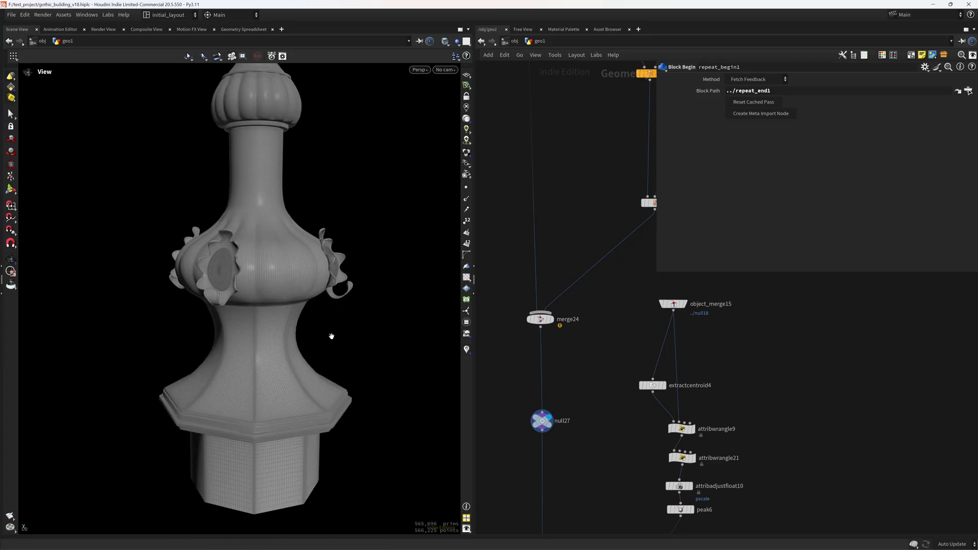
pyautogui.moveTo(327, 334); pyautogui.dragTo(341, 393, button='middle')
pyautogui.moveTo(277, 375); pyautogui.dragTo(296, 373, button='right')
pyautogui.moveTo(296, 373); pyautogui.dragTo(308, 400, button='middle')
pyautogui.moveTo(308, 400); pyautogui.dragTo(272, 301, button='right')
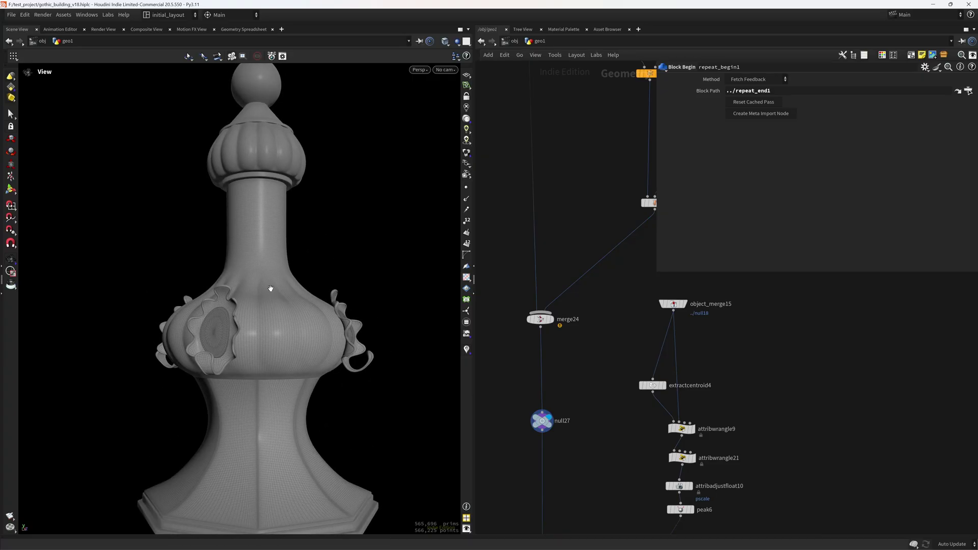
# Step: Turn off the wireframe overlay and examine the smooth shaded turret
pyautogui.moveTo(328, 329); pyautogui.dragTo(305, 372, button='right')
pyautogui.hotkey('shift', 'w')
pyautogui.moveTo(321, 354)
pyautogui.mouseDown()
pyautogui.moveTo(339, 383)
pyautogui.moveTo(281, 423)
pyautogui.mouseUp()
pyautogui.moveTo(308, 391); pyautogui.dragTo(359, 402)
pyautogui.moveTo(358, 402); pyautogui.dragTo(251, 458, button='middle')
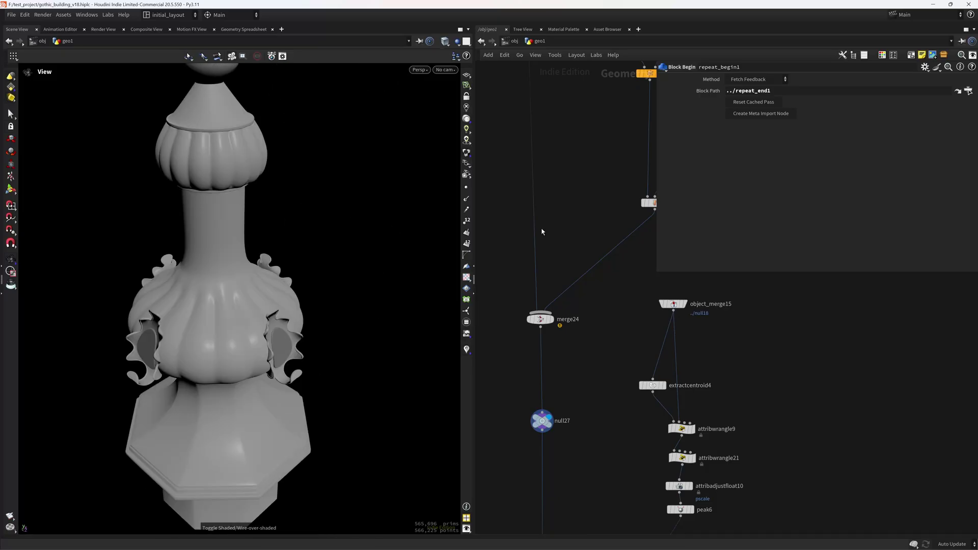
# Step: Locate and display polybevel7 to examine the octagonal base with the wireframe overlay turned back on
pyautogui.scroll(-4, 568, 198)
pyautogui.moveTo(574, 190); pyautogui.dragTo(530, 300, button='middle')
pyautogui.moveTo(534, 251); pyautogui.dragTo(557, 479, button='middle')
pyautogui.moveTo(552, 181); pyautogui.dragTo(553, 301, button='middle')
pyautogui.scroll(6, 515, 258)
pyautogui.moveTo(514, 262); pyautogui.dragTo(545, 315, button='middle')
pyautogui.click(546, 311)
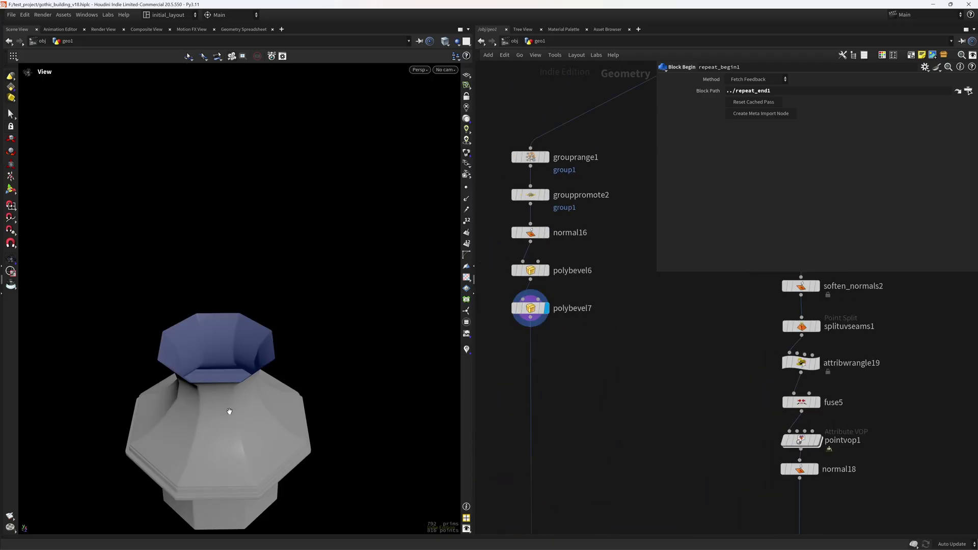
pyautogui.moveTo(284, 410)
pyautogui.mouseDown()
pyautogui.moveTo(282, 431)
pyautogui.moveTo(264, 395)
pyautogui.moveTo(275, 398)
pyautogui.moveTo(172, 419)
pyautogui.moveTo(255, 438)
pyautogui.moveTo(275, 403)
pyautogui.mouseUp()
pyautogui.hotkey('shift', 'w')
# Step: Display normal19's ribbed bulb together with polybevel7's octagonal base
pyautogui.scroll(-5, 567, 354)
pyautogui.moveTo(601, 421); pyautogui.dragTo(522, 258, button='middle')
pyautogui.click(582, 342)
pyautogui.moveTo(217, 375); pyautogui.dragTo(192, 351)
pyautogui.moveTo(192, 352); pyautogui.dragTo(281, 370, button='right')
pyautogui.moveTo(280, 370); pyautogui.dragTo(289, 373)
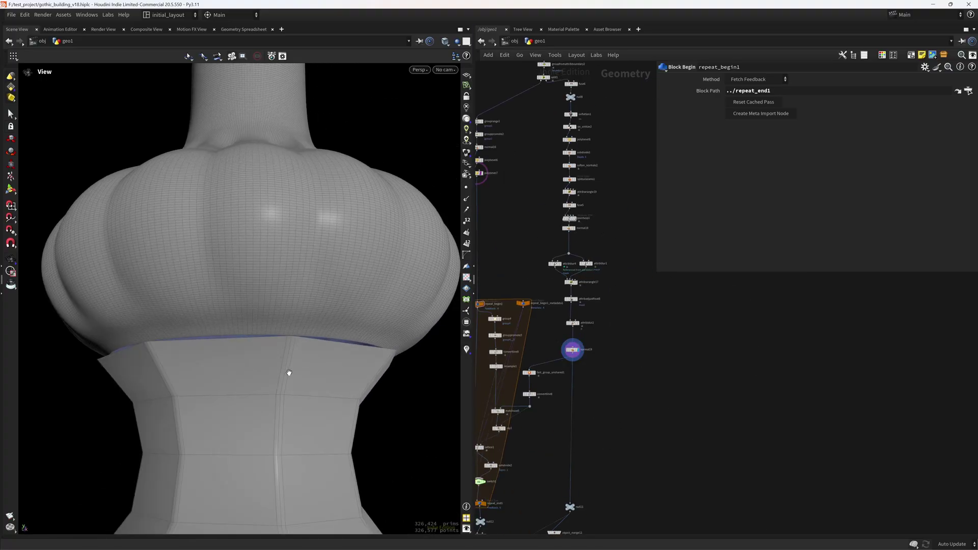
# Step: Inspect the junction between the round ribbed bulb and the octagonal base from several angles
pyautogui.moveTo(248, 367); pyautogui.dragTo(238, 361, button='right')
pyautogui.moveTo(238, 360); pyautogui.dragTo(214, 341)
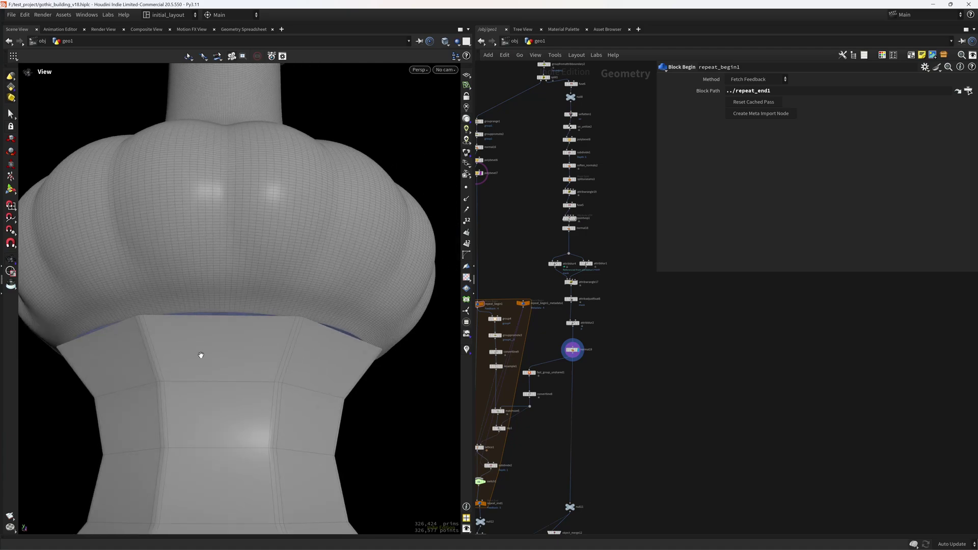
pyautogui.moveTo(214, 341); pyautogui.dragTo(242, 364, button='right')
pyautogui.scroll(-5, 242, 363)
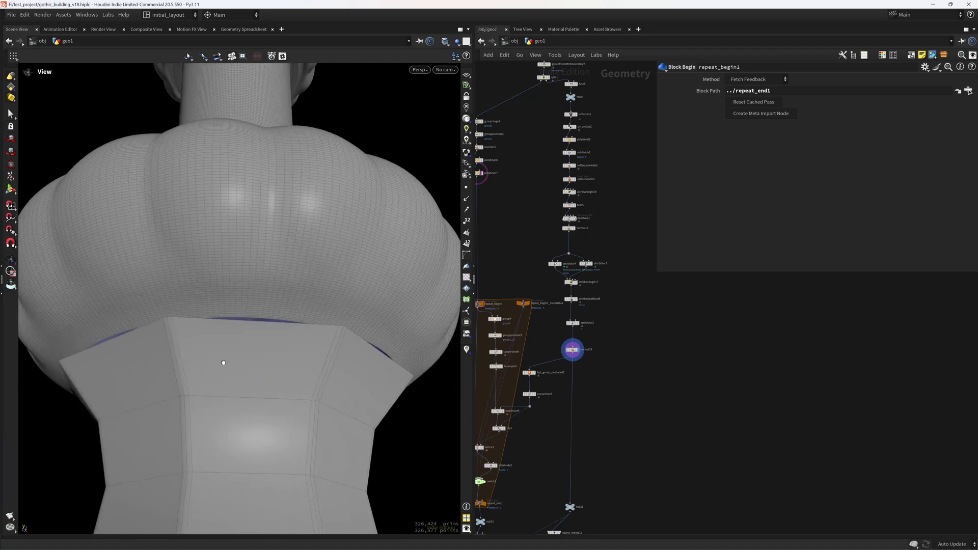
pyautogui.scroll(4, 236, 328)
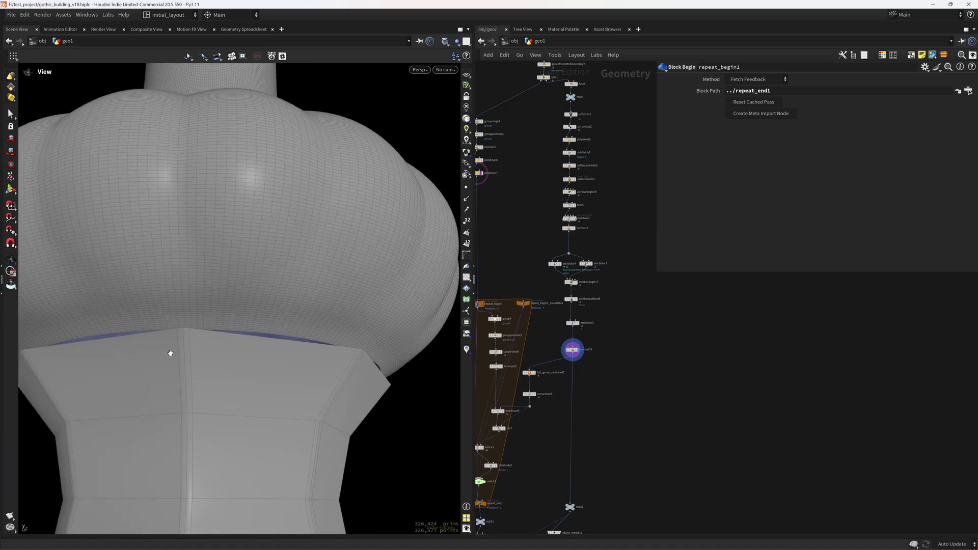
pyautogui.scroll(-3, 277, 377)
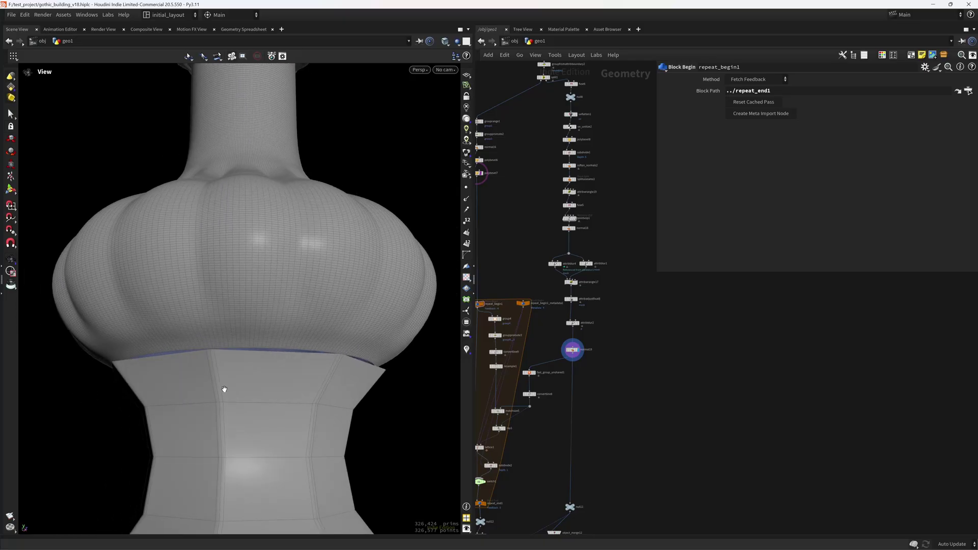
pyautogui.moveTo(164, 403); pyautogui.dragTo(202, 388)
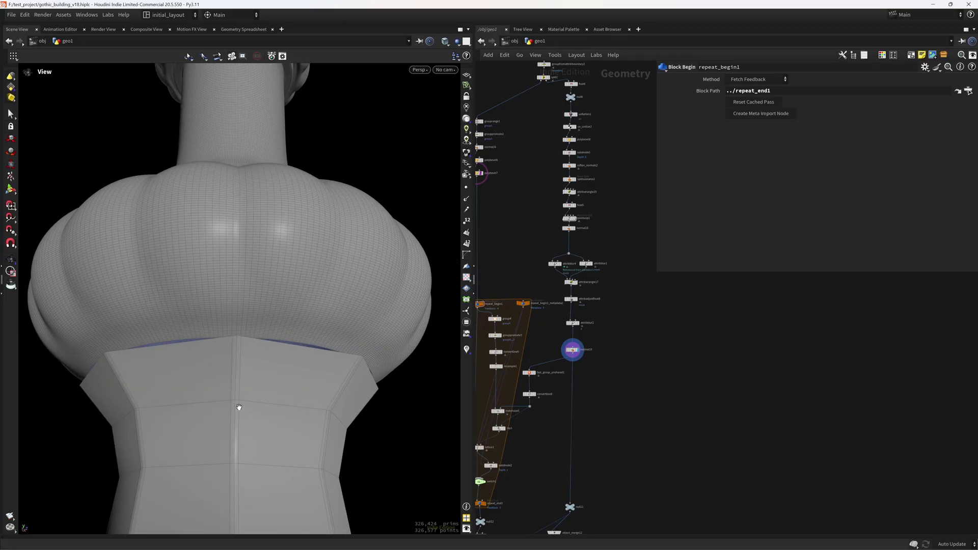
pyautogui.scroll(-3, 240, 378)
pyautogui.moveTo(234, 391); pyautogui.dragTo(262, 375)
pyautogui.scroll(3, 268, 356)
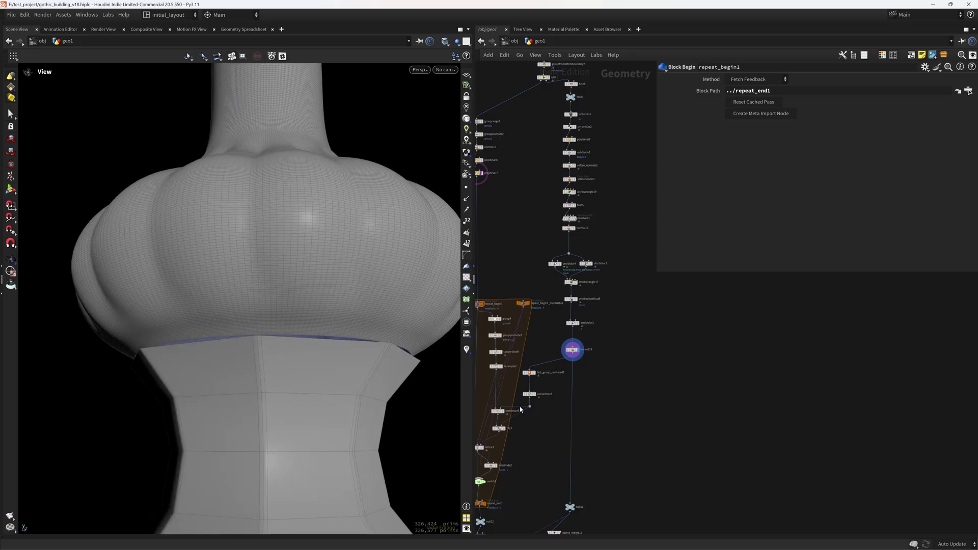
# Step: Locate null13 below the feedback loop and display it to examine the joined bulb and base
pyautogui.scroll(-3, 515, 437)
pyautogui.moveTo(537, 450); pyautogui.dragTo(556, 352, button='middle')
pyautogui.scroll(7, 532, 461)
pyautogui.moveTo(539, 430); pyautogui.dragTo(562, 407, button='middle')
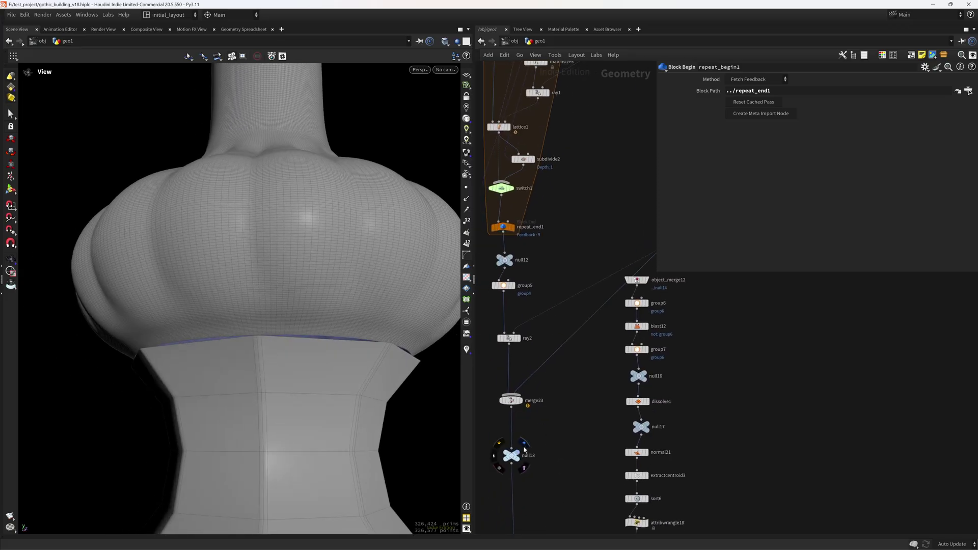
pyautogui.click(525, 447)
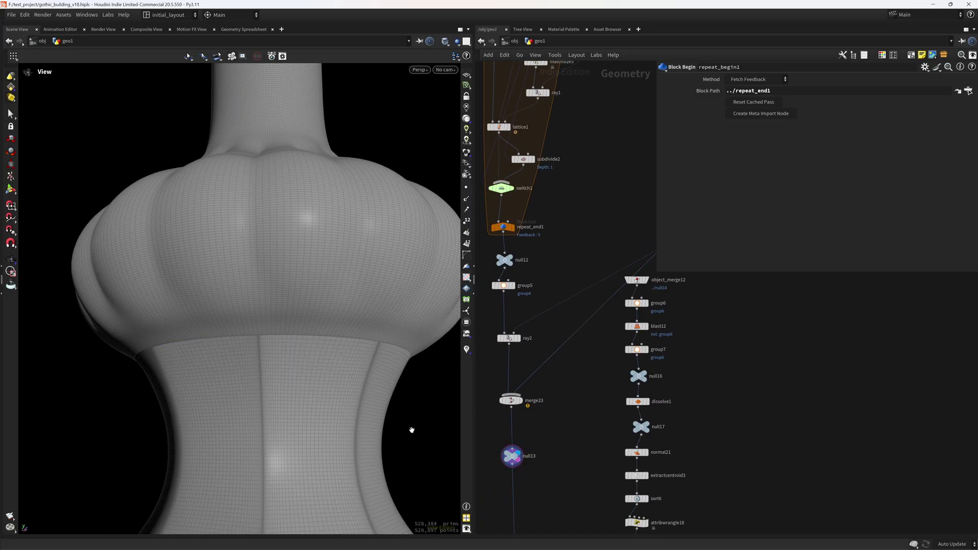
pyautogui.moveTo(332, 407); pyautogui.dragTo(282, 385)
pyautogui.scroll(-3, 306, 400)
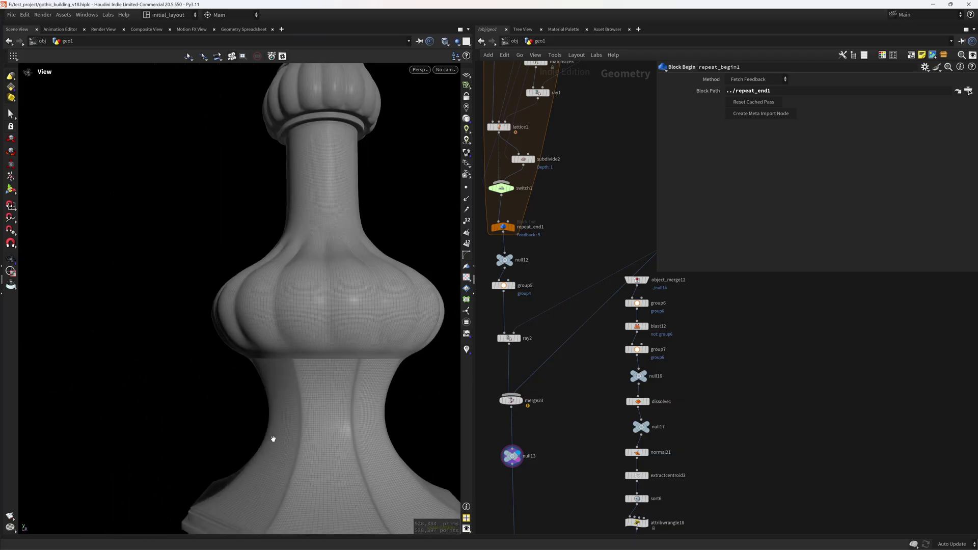
# Step: Compare null13's junction with the wireframe overlay off and on, viewing it up close
pyautogui.hotkey('shift', 'w')
pyautogui.moveTo(343, 397)
pyautogui.mouseDown()
pyautogui.moveTo(295, 389)
pyautogui.moveTo(438, 392)
pyautogui.mouseUp()
pyautogui.moveTo(280, 398); pyautogui.dragTo(280, 356)
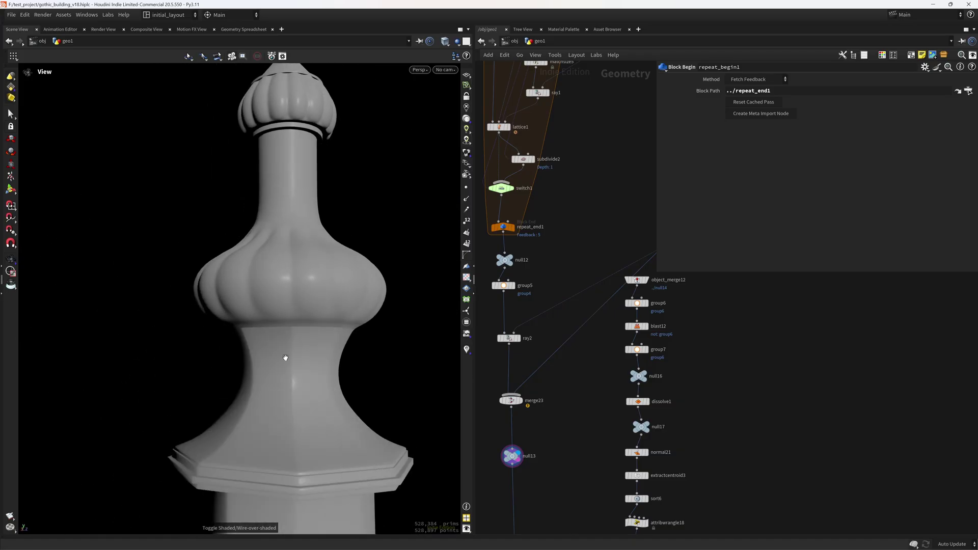
pyautogui.moveTo(280, 356); pyautogui.dragTo(266, 421, button='right')
pyautogui.moveTo(267, 421); pyautogui.dragTo(358, 278)
pyautogui.hotkey('shift', 'w')
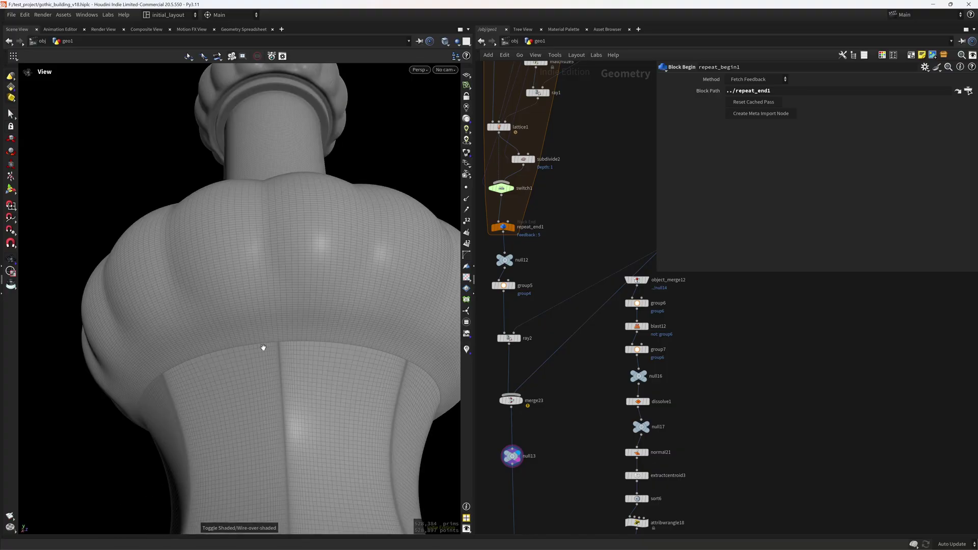
pyautogui.scroll(5, 292, 336)
pyautogui.scroll(-7, 398, 273)
# Step: Display normal19, open its settings, and examine the open underside of the ribbed bulb
pyautogui.scroll(-5, 583, 195)
pyautogui.moveTo(583, 194); pyautogui.dragTo(532, 377, button='middle')
pyautogui.moveTo(511, 264); pyautogui.dragTo(531, 258, button='right')
pyautogui.moveTo(561, 334); pyautogui.dragTo(527, 254, button='middle')
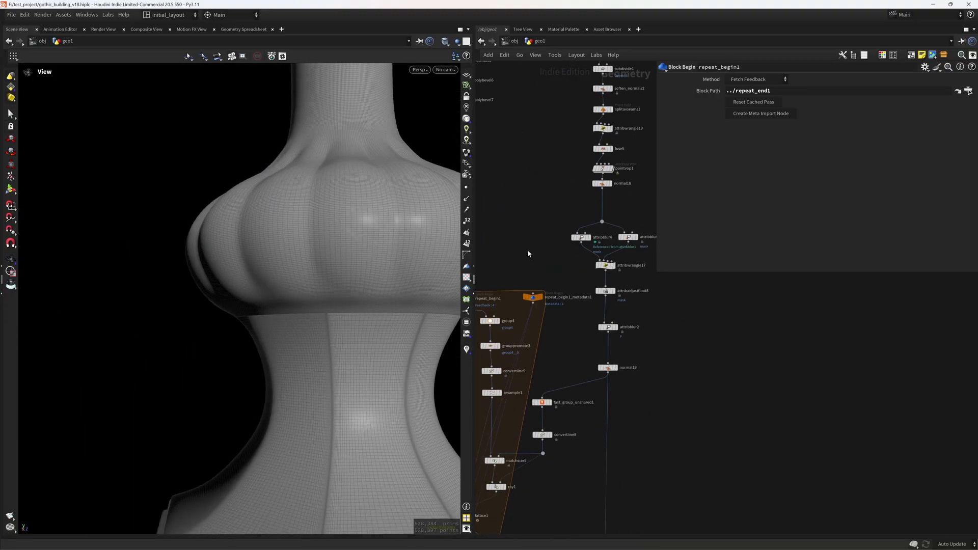
pyautogui.click(619, 367)
pyautogui.click(617, 369)
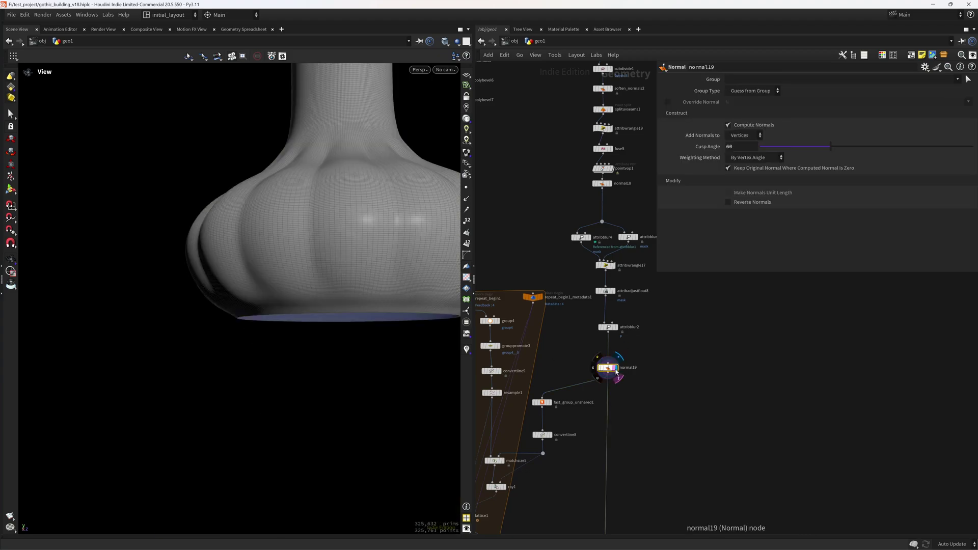
pyautogui.scroll(-3, 339, 318)
pyautogui.moveTo(331, 335); pyautogui.dragTo(343, 301)
pyautogui.moveTo(343, 301); pyautogui.dragTo(353, 305, button='right')
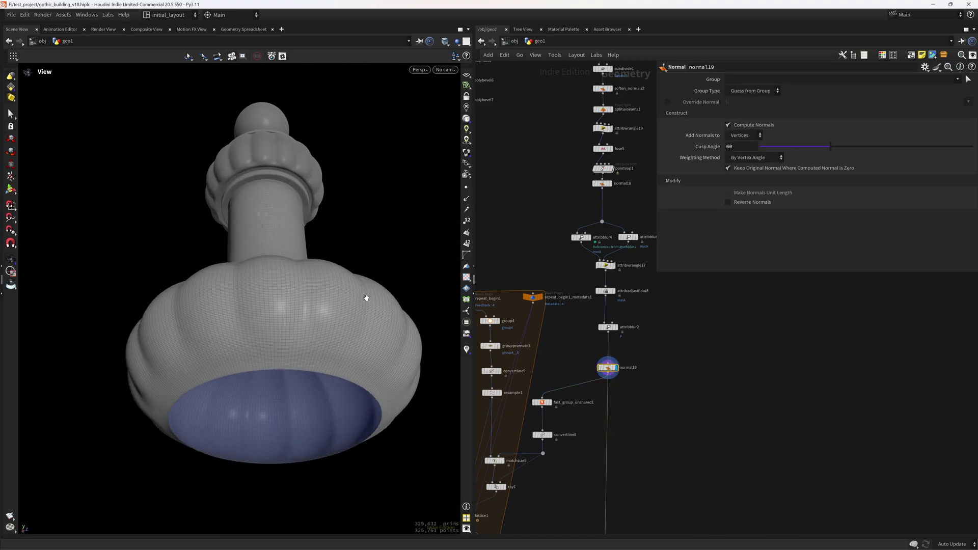
pyautogui.moveTo(354, 305); pyautogui.dragTo(308, 334)
# Step: Display polybevel7, frame it in the view, and examine the open octagonal rim of the base
pyautogui.moveTo(521, 212); pyautogui.dragTo(614, 339, button='middle')
pyautogui.click(567, 242)
pyautogui.hotkey('space', 'f')
pyautogui.moveTo(319, 353); pyautogui.dragTo(289, 380)
pyautogui.moveTo(302, 155); pyautogui.dragTo(272, 352, button='middle')
pyautogui.moveTo(272, 352); pyautogui.dragTo(240, 221)
# Step: Locate the feedback loop network and open repeat_begin1's settings
pyautogui.moveTo(583, 395); pyautogui.dragTo(568, 221, button='middle')
pyautogui.moveTo(537, 329); pyautogui.dragTo(544, 267, button='middle')
pyautogui.click(552, 202)
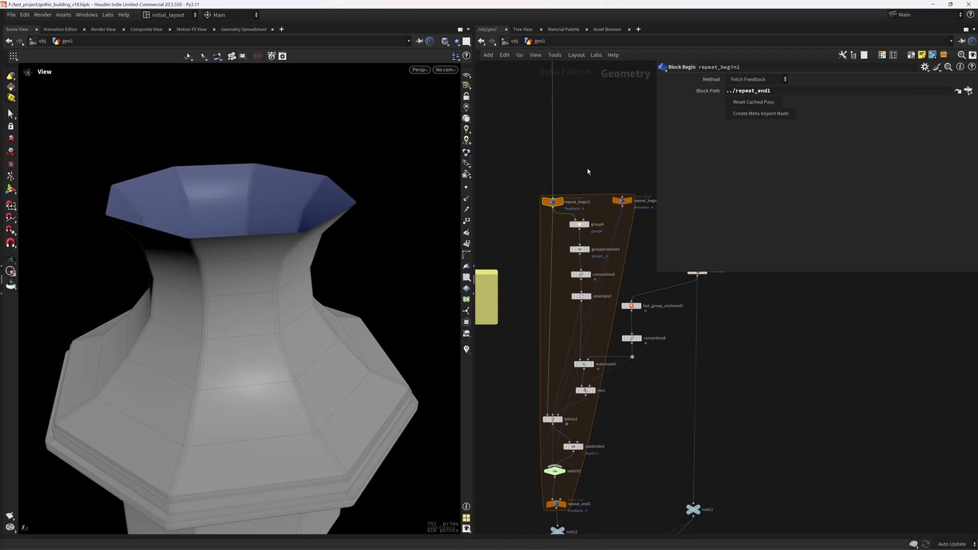
# Step: Display group4 at the start of the feedback loop and reset repeat_begin1's cached pass
pyautogui.moveTo(587, 173); pyautogui.dragTo(575, 110, button='middle')
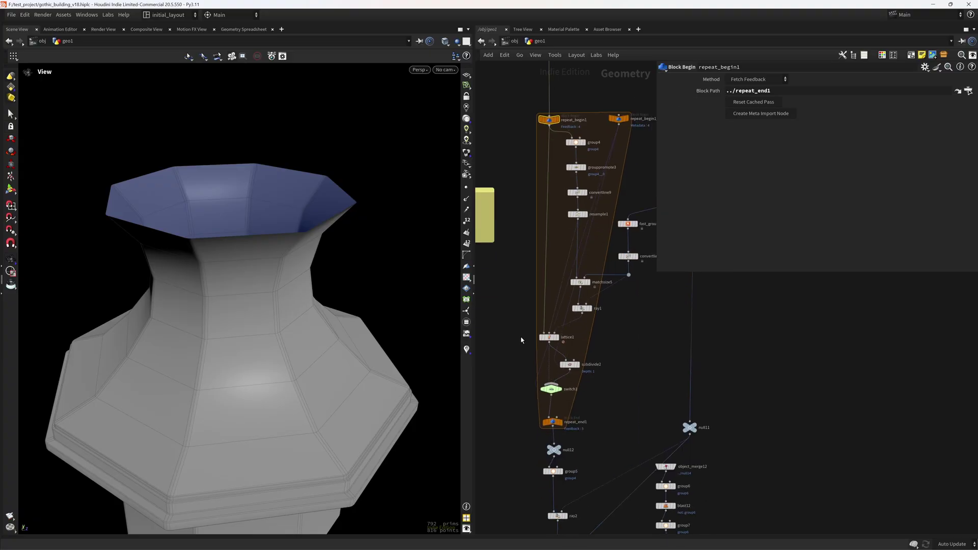
pyautogui.moveTo(518, 404); pyautogui.dragTo(511, 377, button='middle')
pyautogui.moveTo(552, 81); pyautogui.dragTo(537, 267, button='middle')
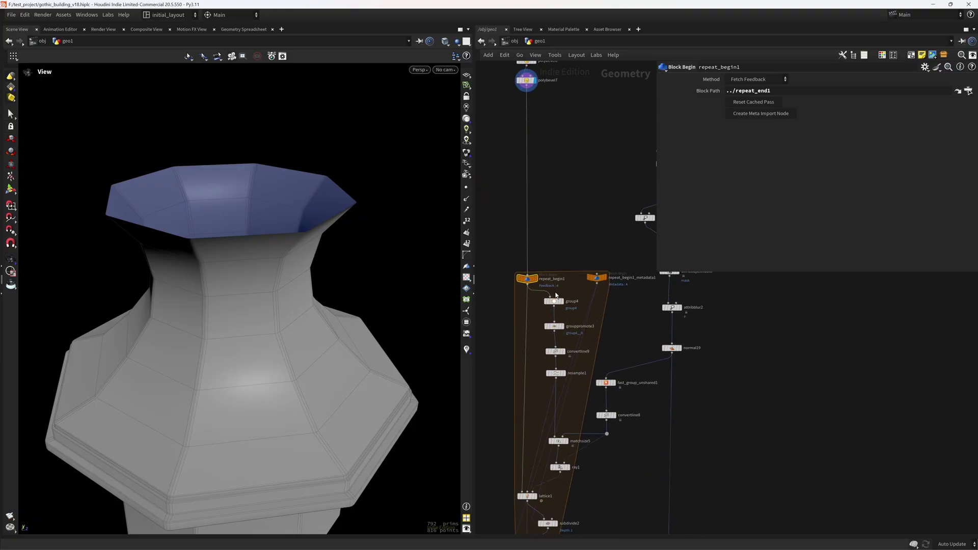
pyautogui.click(565, 294)
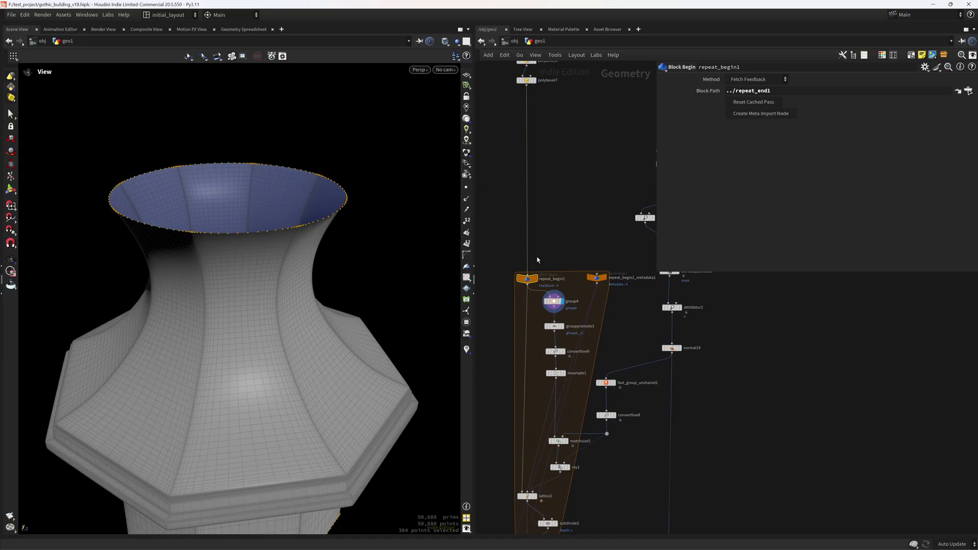
pyautogui.keyDown('shift'); pyautogui.click(554, 301); pyautogui.keyUp('shift')
pyautogui.click(528, 278)
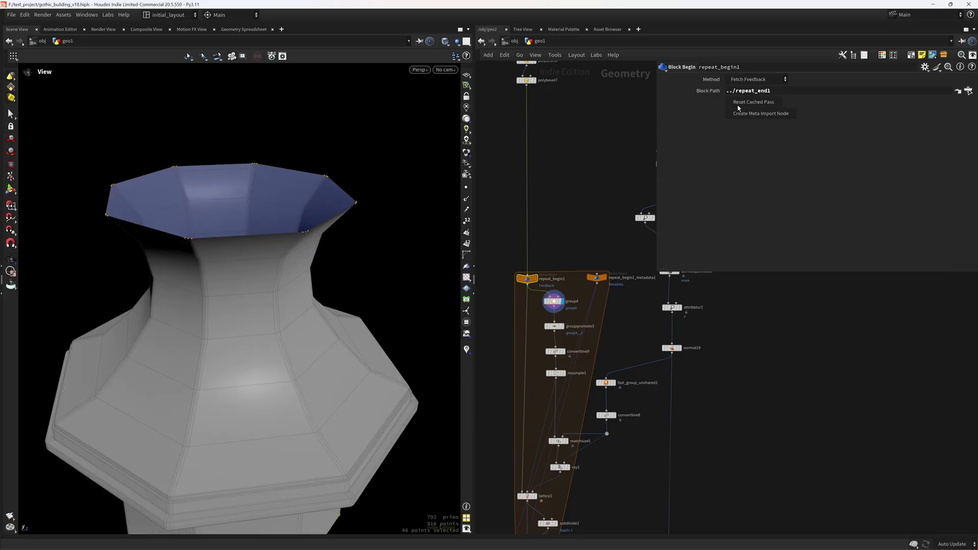
# Step: Open group4's settings and examine its unshared-edge and boundary-group options against the base's open rims
pyautogui.click(553, 301)
pyautogui.scroll(-5, 317, 323)
pyautogui.scroll(2, 326, 306)
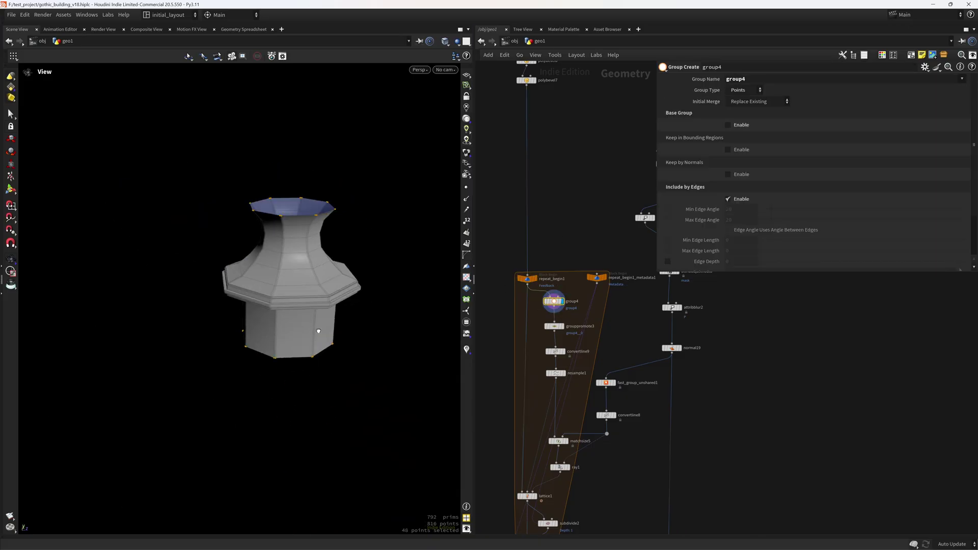
pyautogui.scroll(1, 348, 277)
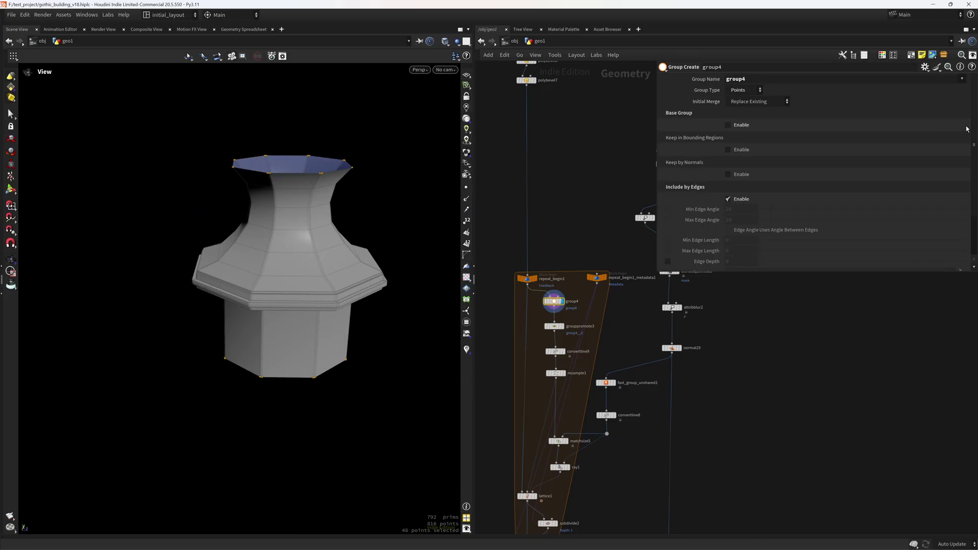
pyautogui.scroll(-3, 971, 125)
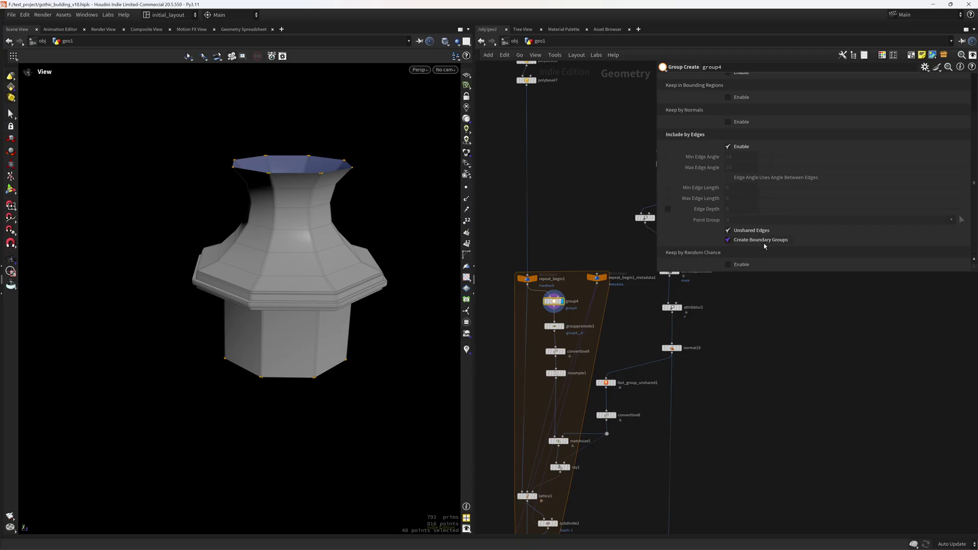
pyautogui.scroll(3, 275, 321)
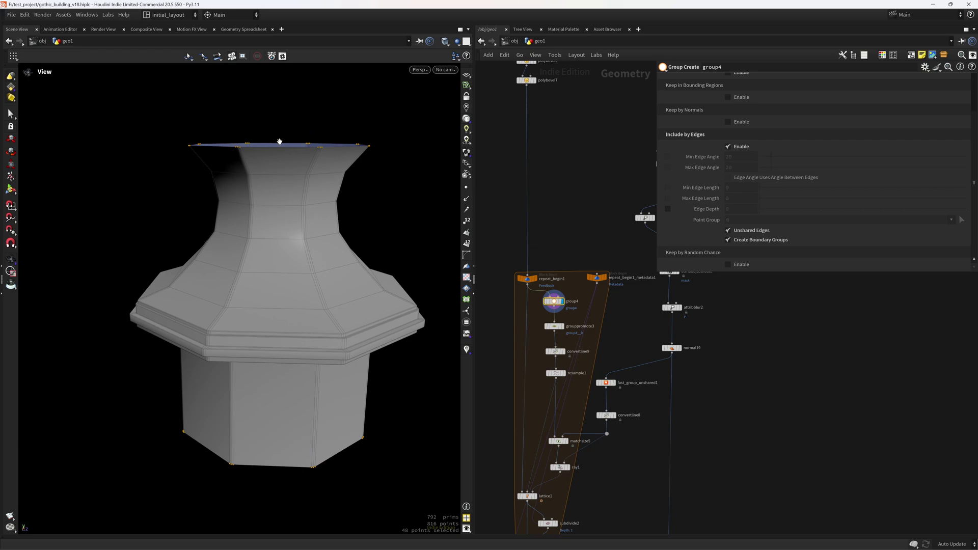
# Step: Display grouppromote3 and convertline9 in turn to examine the rim's boundary edges and the extracted octagonal curve
pyautogui.click(557, 327)
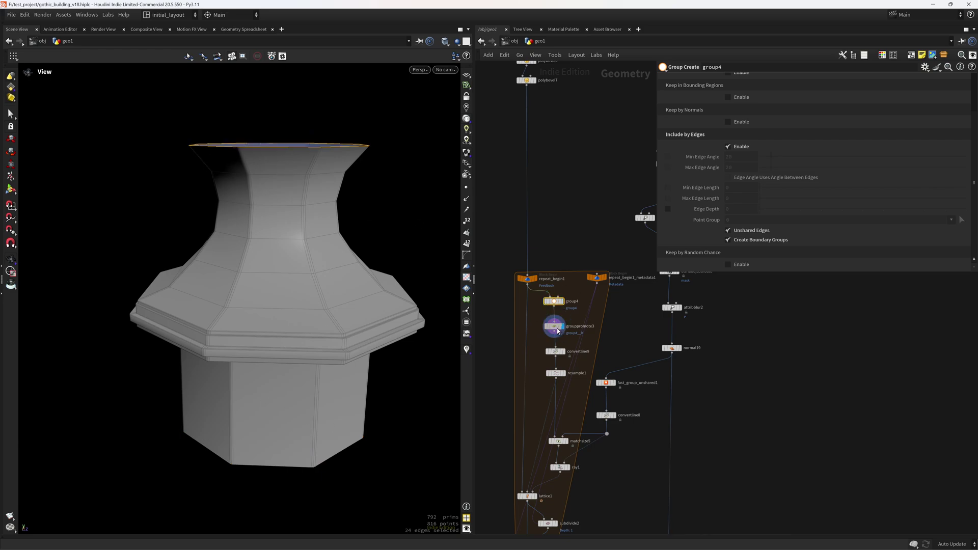
pyautogui.moveTo(309, 314); pyautogui.dragTo(285, 270, button='right')
pyautogui.moveTo(295, 209); pyautogui.dragTo(291, 225)
pyautogui.click(555, 352)
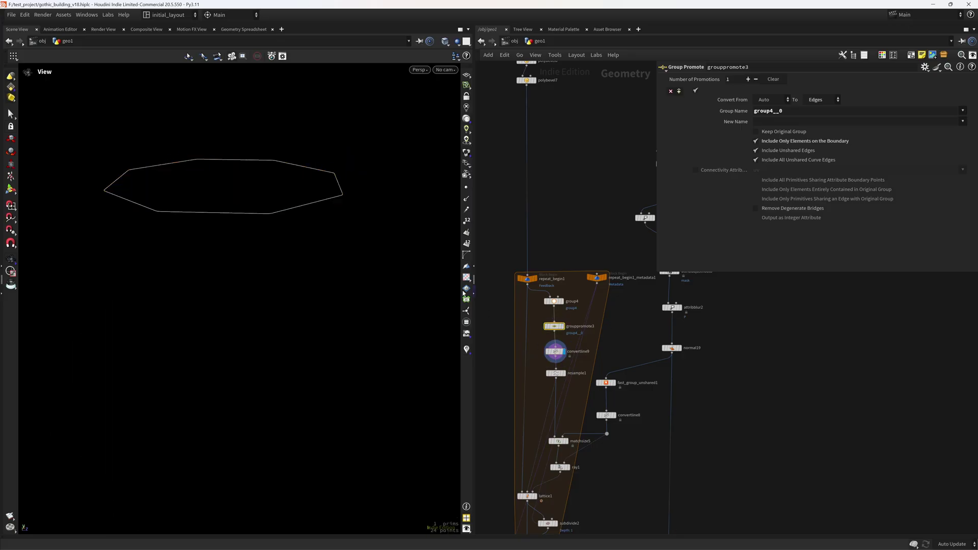
pyautogui.keyDown('alt'); pyautogui.moveTo(412, 271); pyautogui.dragTo(256, 302); pyautogui.keyUp('alt')
pyautogui.scroll(4, 284, 301)
# Step: Display resample1 on the octagonal curve, open its settings and view the curve from above
pyautogui.click(564, 374)
pyautogui.click(555, 373)
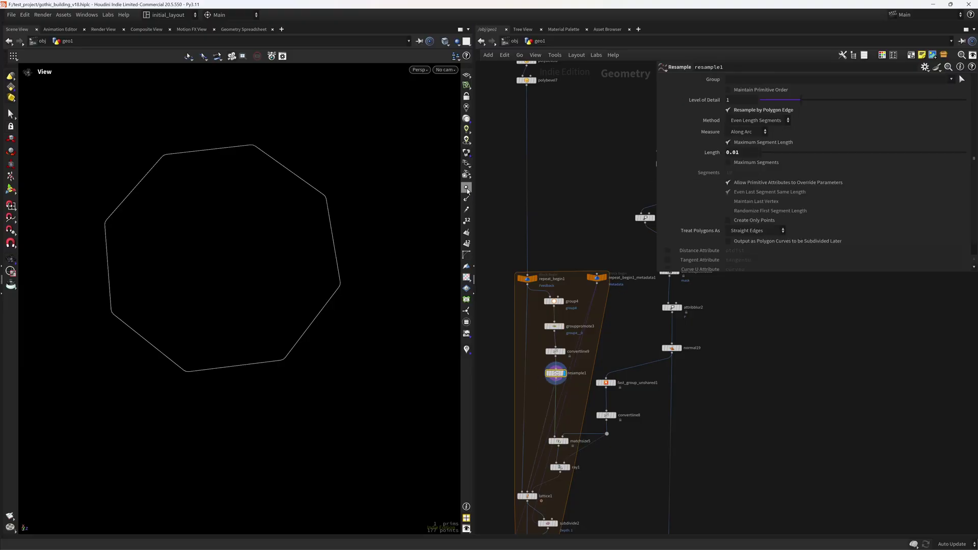
pyautogui.keyDown('alt'); pyautogui.moveTo(346, 354); pyautogui.dragTo(363, 325); pyautogui.keyUp('alt')
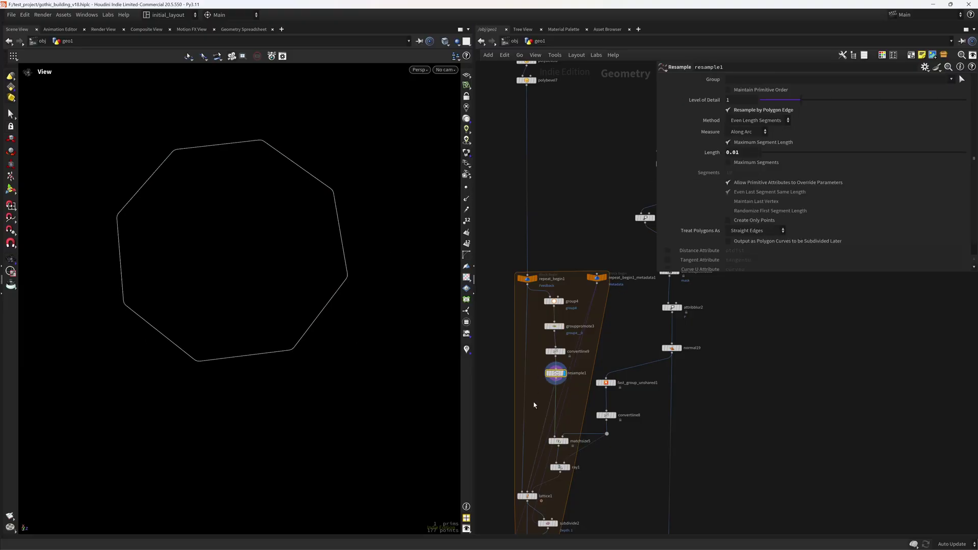
# Step: Display convertline8 and examine the circular outline of the bulb's opening
pyautogui.moveTo(575, 410); pyautogui.dragTo(553, 379, button='middle')
pyautogui.click(591, 384)
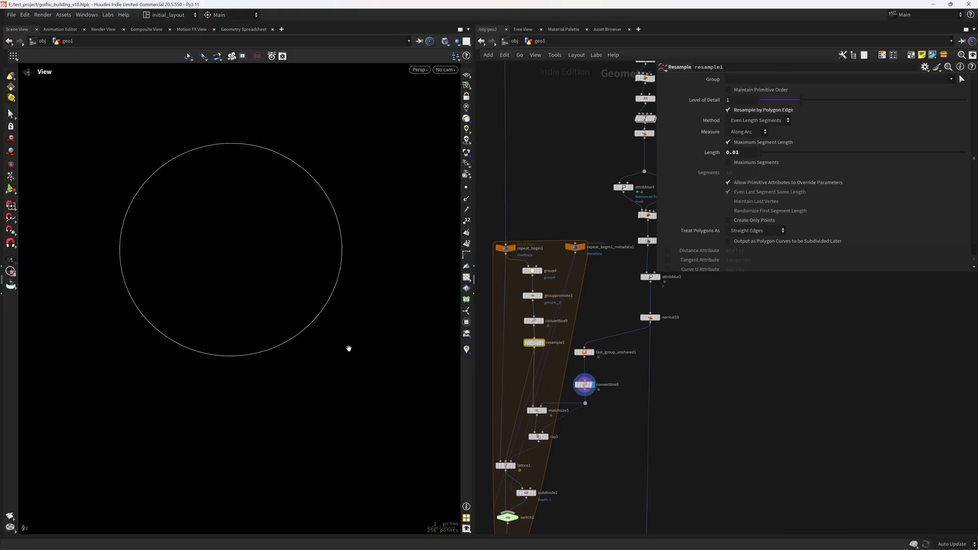
pyautogui.keyDown('alt'); pyautogui.moveTo(362, 350); pyautogui.dragTo(295, 212); pyautogui.keyUp('alt')
# Step: Overlay normal19 as a template, switch the view to wireframe and examine how the circle fits the bulb's underside
pyautogui.click(657, 320)
pyautogui.keyDown('alt'); pyautogui.moveTo(295, 212); pyautogui.dragTo(311, 172, button='right'); pyautogui.keyUp('alt')
pyautogui.moveTo(310, 172)
pyautogui.keyDown('alt'); pyautogui.mouseDown()
pyautogui.moveTo(312, 288)
pyautogui.moveTo(341, 267)
pyautogui.mouseUp(); pyautogui.keyUp('alt')
pyautogui.keyDown('alt'); pyautogui.moveTo(341, 266); pyautogui.dragTo(321, 282, button='right'); pyautogui.keyUp('alt')
pyautogui.press('w')
pyautogui.keyDown('alt'); pyautogui.moveTo(333, 251); pyautogui.dragTo(313, 245); pyautogui.keyUp('alt')
pyautogui.moveTo(312, 245)
pyautogui.keyDown('alt'); pyautogui.mouseDown(button='right')
pyautogui.moveTo(340, 265)
pyautogui.moveTo(212, 321)
pyautogui.mouseUp(button='right'); pyautogui.keyUp('alt')
# Step: Compare matchsize5 and ray1 against the bulb's opening, and open ray1's settings
pyautogui.moveTo(576, 441); pyautogui.dragTo(598, 408, button='middle')
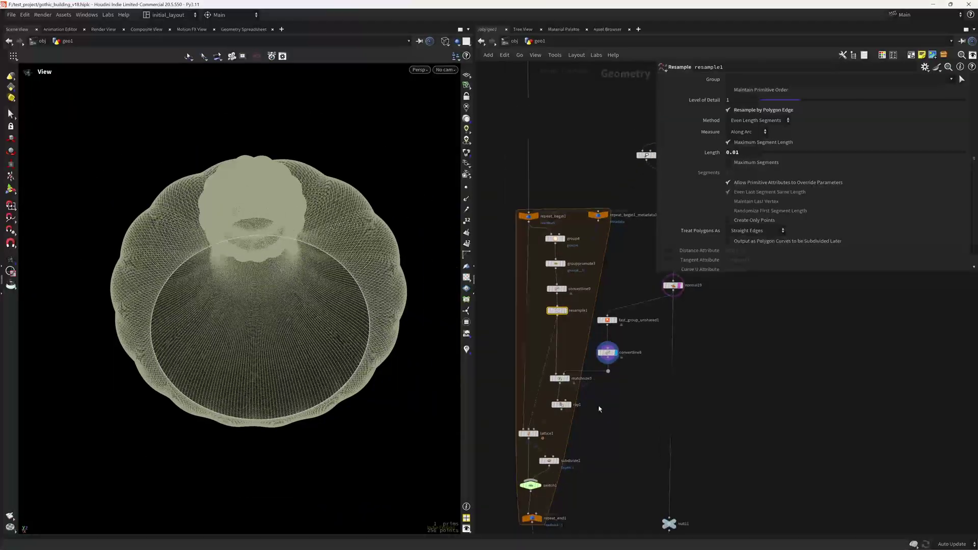
pyautogui.click(569, 406)
pyautogui.click(571, 372)
pyautogui.scroll(5, 336, 283)
pyautogui.click(570, 404)
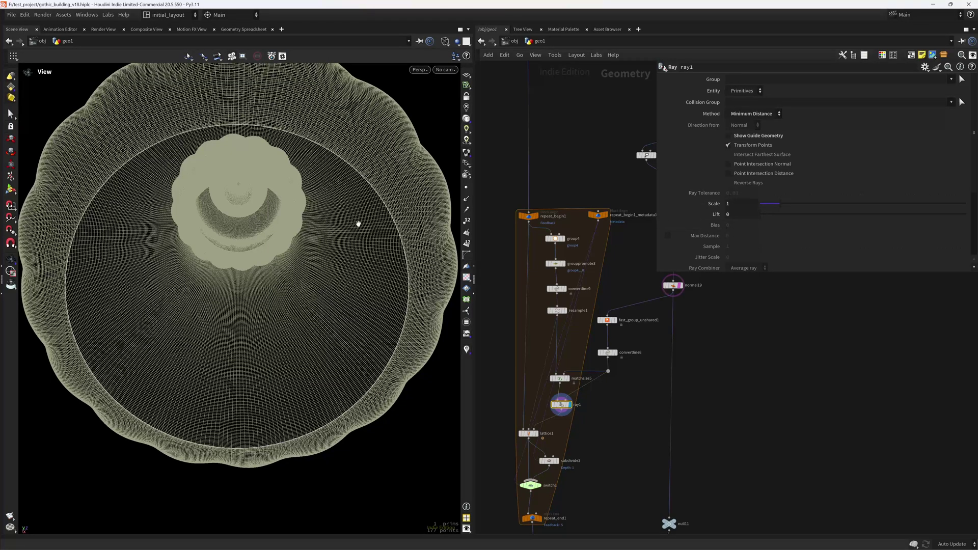
pyautogui.moveTo(338, 206); pyautogui.dragTo(366, 161)
# Step: Open lattice1's settings and display repeat_begin1 to examine the octagonal base beneath the templated bulb
pyautogui.moveTo(599, 422); pyautogui.dragTo(638, 378, button='middle')
pyautogui.scroll(3, 591, 398)
pyautogui.click(545, 389)
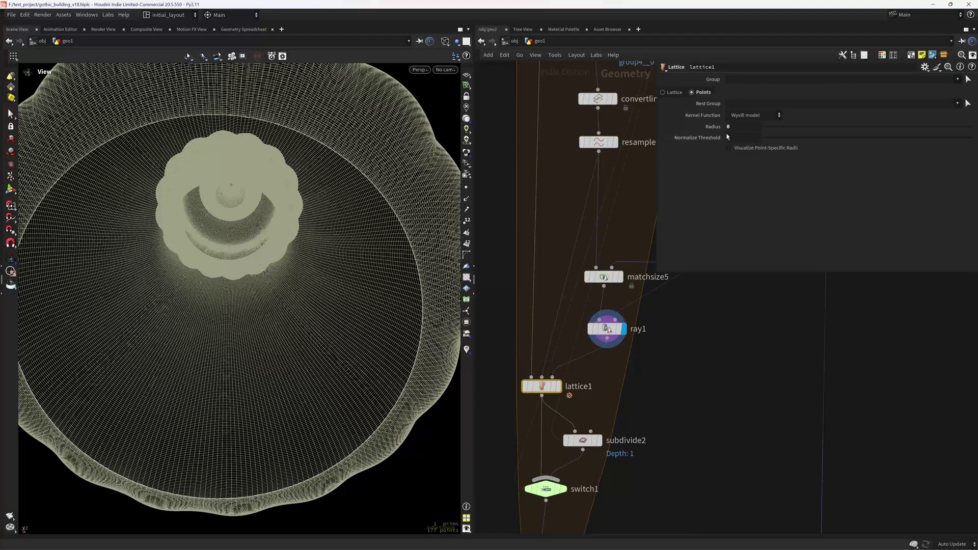
pyautogui.moveTo(565, 171); pyautogui.dragTo(529, 444, button='middle')
pyautogui.click(542, 232)
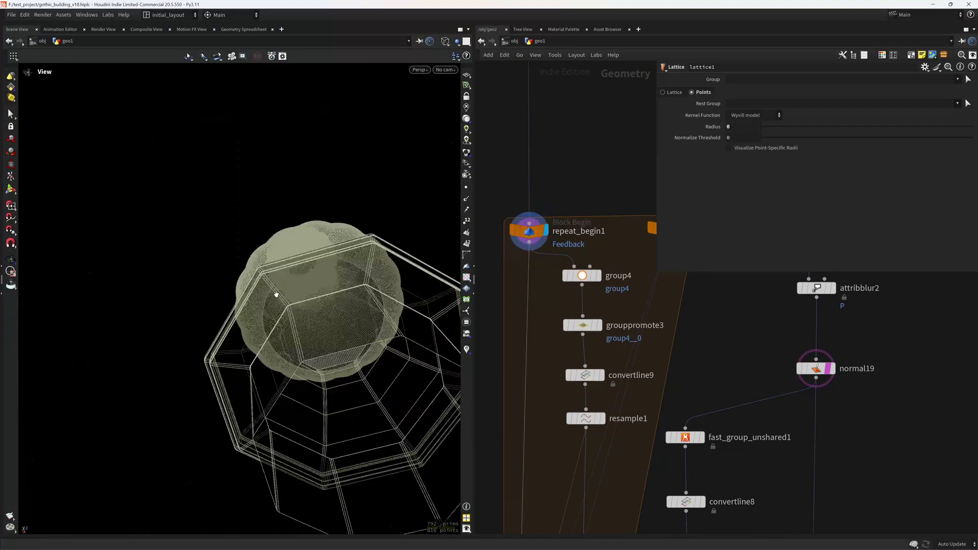
pyautogui.scroll(-10, 536, 298)
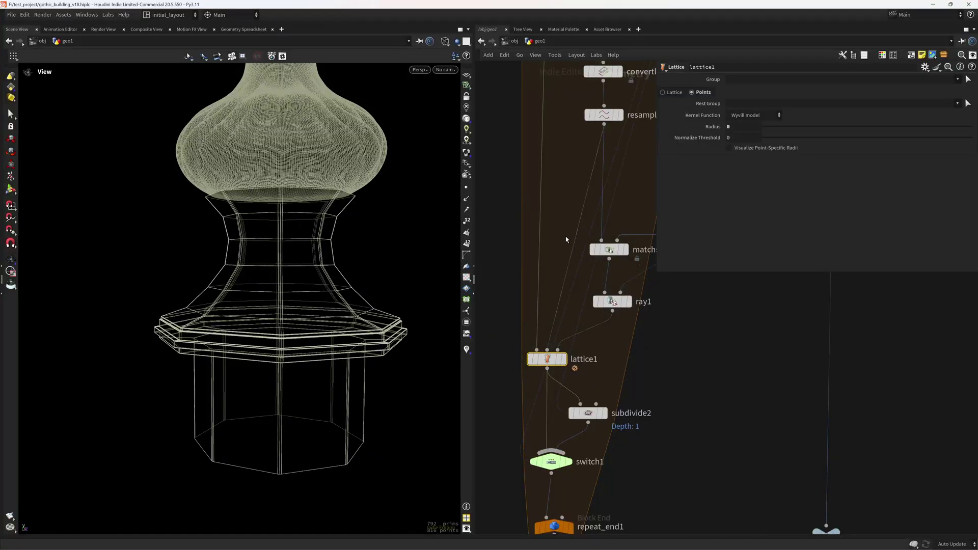
# Step: Display resample1 and ray1 in turn to compare the octagon with the projected circle, opening ray1's settings
pyautogui.moveTo(567, 195); pyautogui.dragTo(536, 303, button='middle')
pyautogui.click(620, 114)
pyautogui.moveTo(339, 184); pyautogui.dragTo(337, 265)
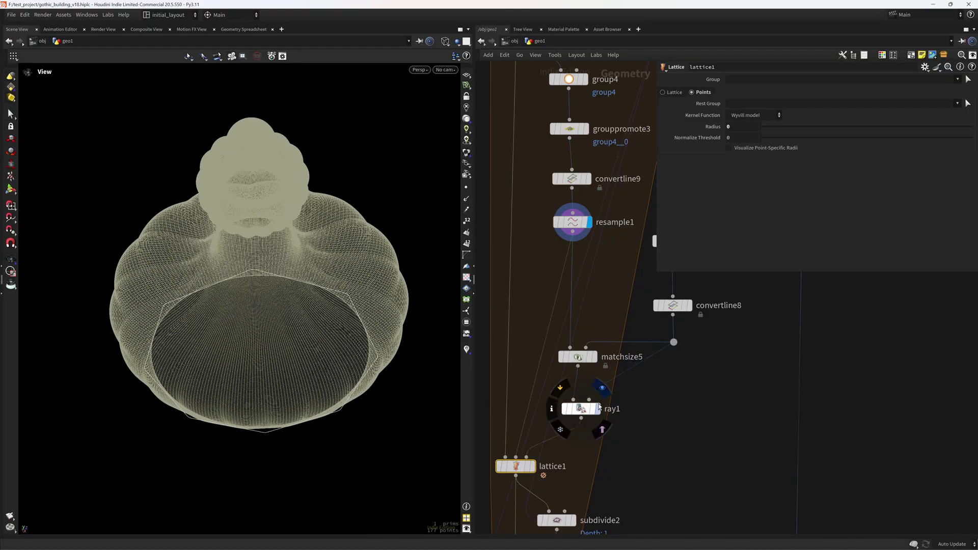
pyautogui.click(598, 408)
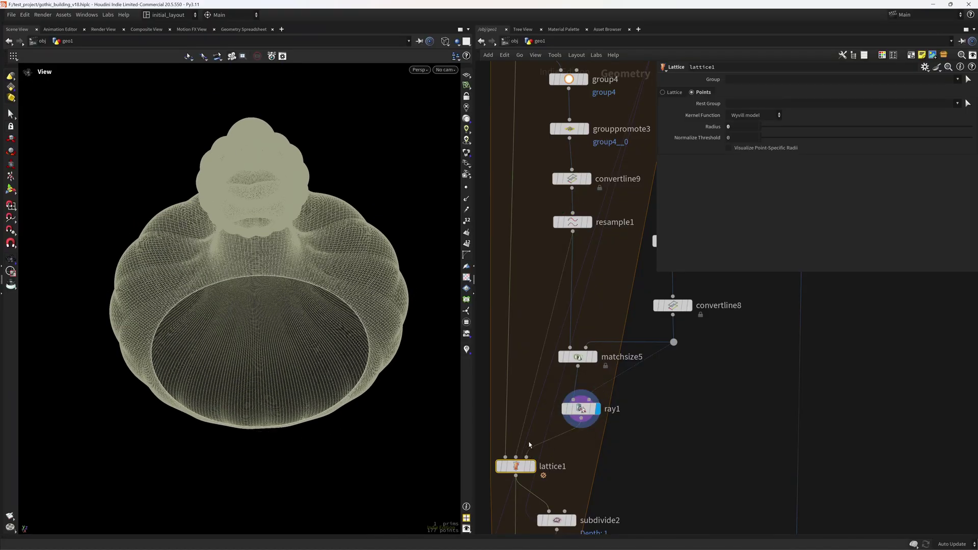
pyautogui.click(584, 412)
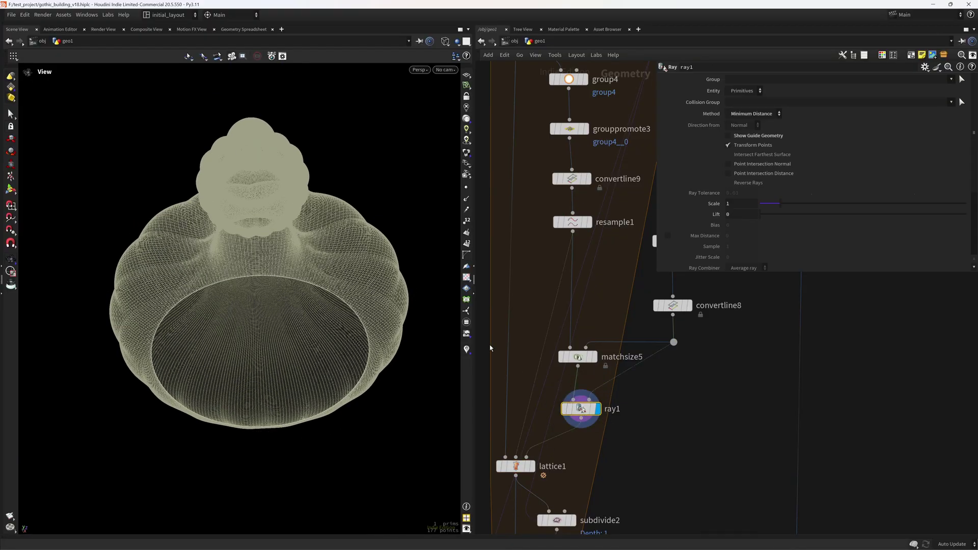
pyautogui.moveTo(576, 464); pyautogui.dragTo(602, 371, button='middle')
# Step: Display lattice1, open its settings and examine the deformed rim of the base in wireframe
pyautogui.moveTo(548, 373)
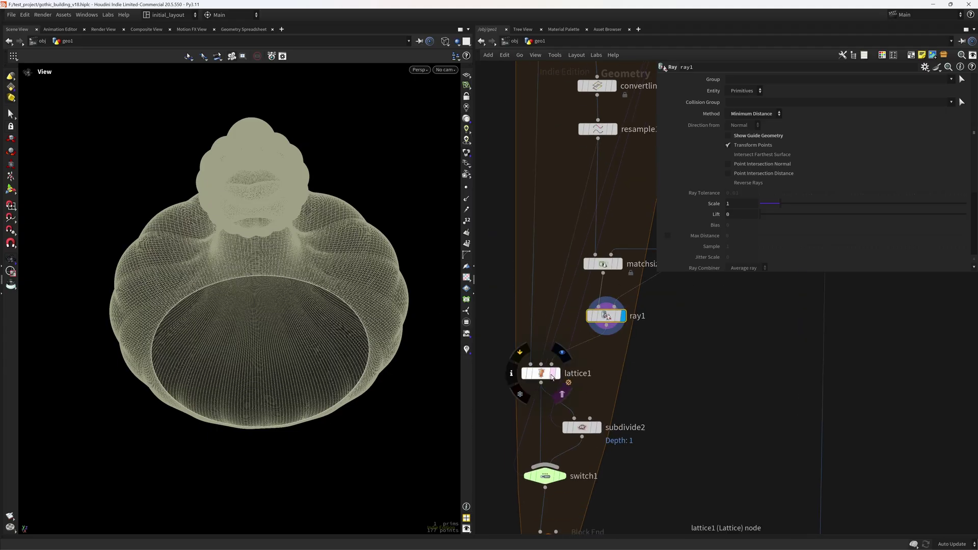
pyautogui.click(561, 353)
pyautogui.moveTo(310, 277); pyautogui.dragTo(321, 325)
pyautogui.click(559, 387)
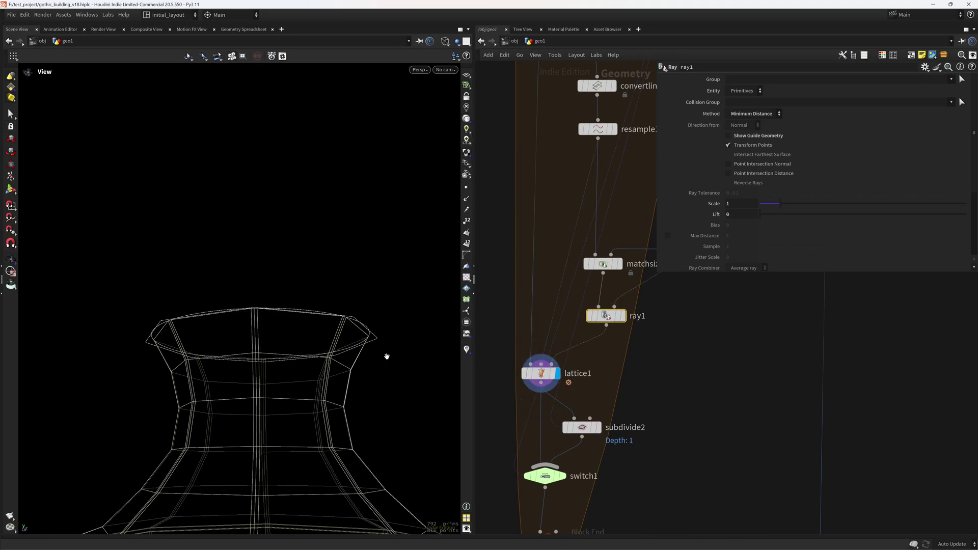
pyautogui.scroll(-1, 393, 358)
pyautogui.click(533, 371)
pyautogui.moveTo(338, 329); pyautogui.dragTo(358, 324)
# Step: Toggle lattice1's bypass on and off to compare the rim with and without the deformation
pyautogui.moveTo(523, 356)
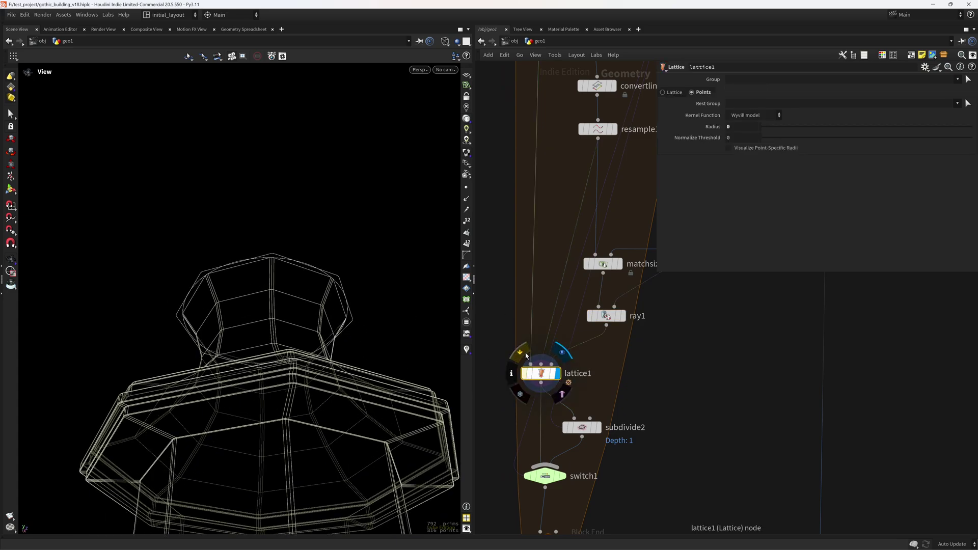
pyautogui.click(527, 356)
pyautogui.click(528, 357)
pyautogui.moveTo(621, 385); pyautogui.dragTo(628, 340, button='middle')
pyautogui.click(534, 311)
# Step: Open repeat_end1's settings and display the output of the feedback loop
pyautogui.moveTo(515, 492); pyautogui.dragTo(518, 424, button='middle')
pyautogui.click(554, 427)
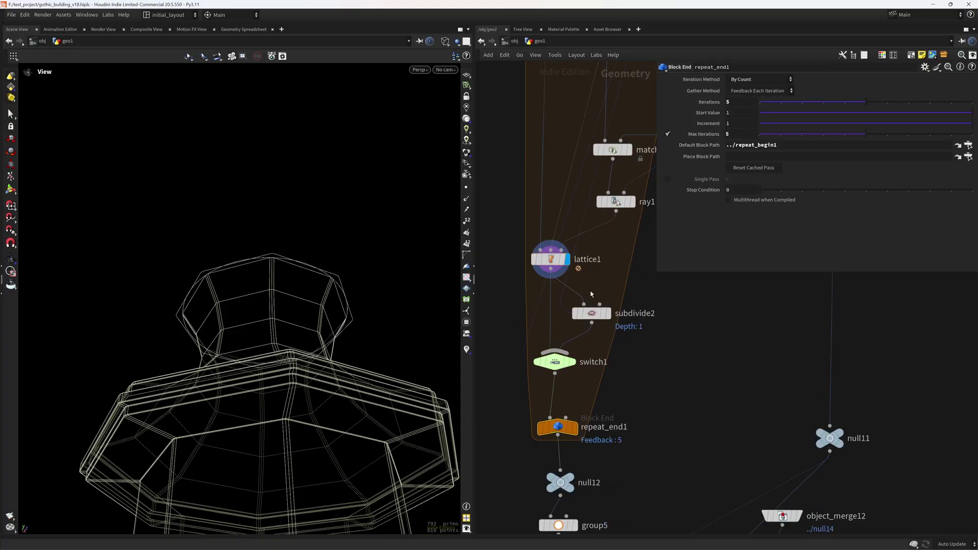
pyautogui.click(571, 428)
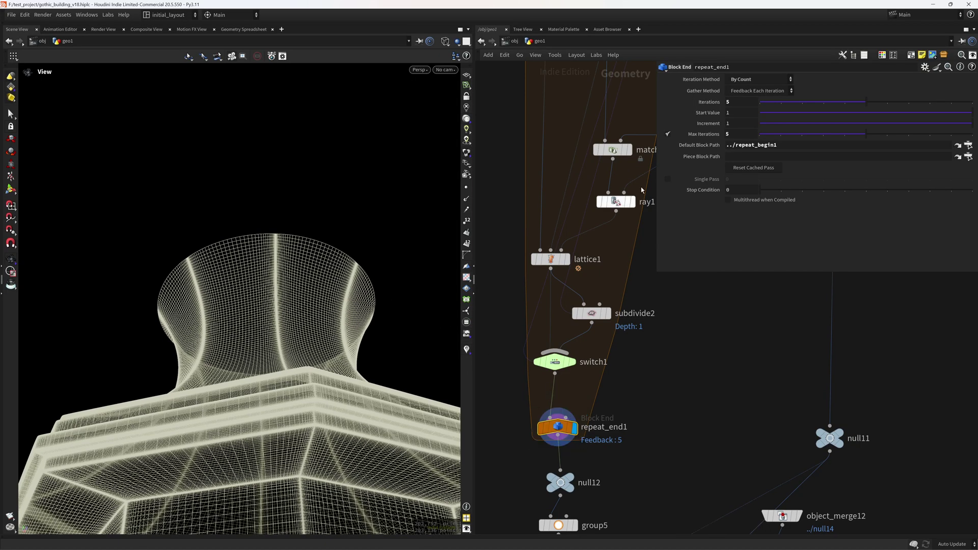
# Step: Set repeat_end1's iterations to 6 and examine the whole subdivided base
pyautogui.moveTo(796, 103); pyautogui.dragTo(883, 94)
pyautogui.moveTo(292, 323); pyautogui.dragTo(301, 356)
pyautogui.scroll(-2, 284, 329)
pyautogui.moveTo(285, 329); pyautogui.dragTo(259, 324, button='middle')
# Step: Inspect subdivide2 and open switch1's settings to examine its iteration-based input selection
pyautogui.click(591, 313)
pyautogui.click(556, 362)
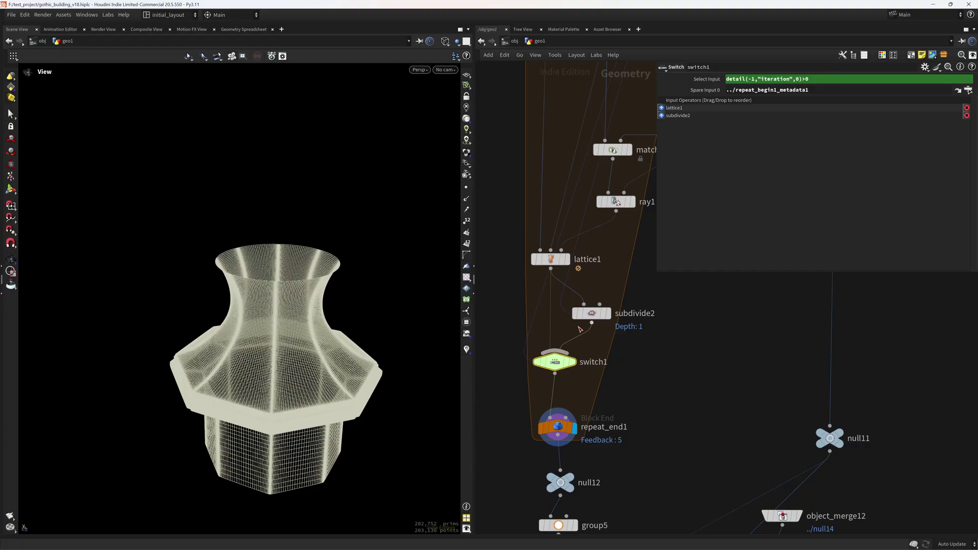
pyautogui.scroll(-3, 633, 363)
pyautogui.scroll(4, 657, 368)
pyautogui.moveTo(553, 404); pyautogui.dragTo(587, 348, button='middle')
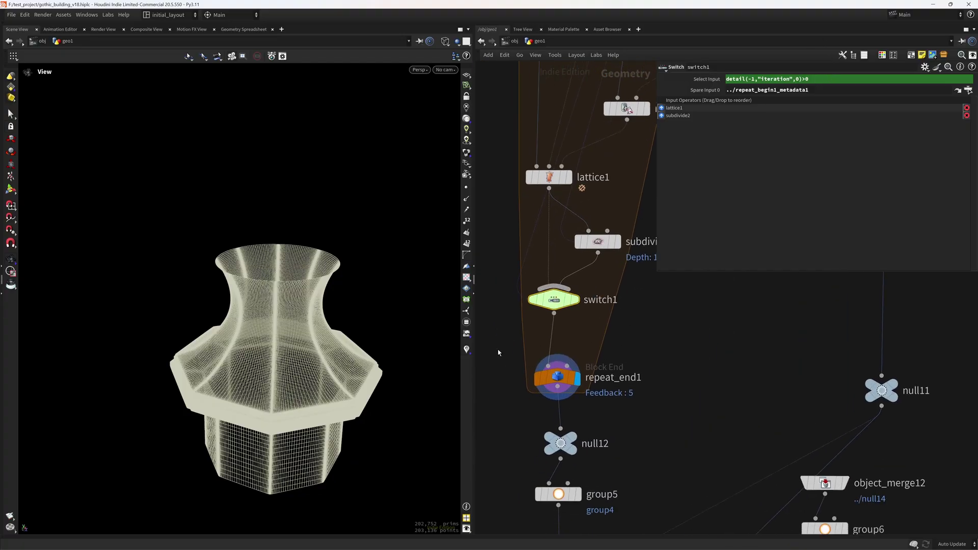
# Step: Select repeat_end1, display null12 below it and examine the subdivided base in wireframe
pyautogui.moveTo(519, 359); pyautogui.dragTo(627, 403)
pyautogui.scroll(-3, 644, 406)
pyautogui.moveTo(644, 409); pyautogui.dragTo(627, 370, button='middle')
pyautogui.click(601, 372)
pyautogui.moveTo(338, 364); pyautogui.dragTo(337, 366)
pyautogui.scroll(1, 358, 339)
pyautogui.moveTo(358, 338); pyautogui.dragTo(279, 339, button='middle')
# Step: Display null13 and switch the view from wireframe to shaded
pyautogui.moveTo(606, 505); pyautogui.dragTo(598, 394, button='middle')
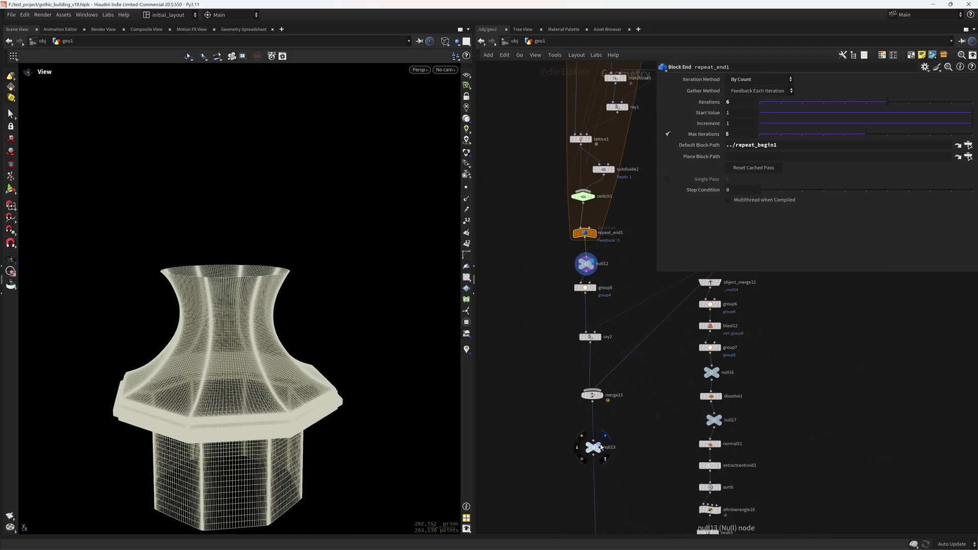
pyautogui.click(606, 438)
pyautogui.press('w')
pyautogui.scroll(2, 283, 396)
pyautogui.scroll(-2, 234, 346)
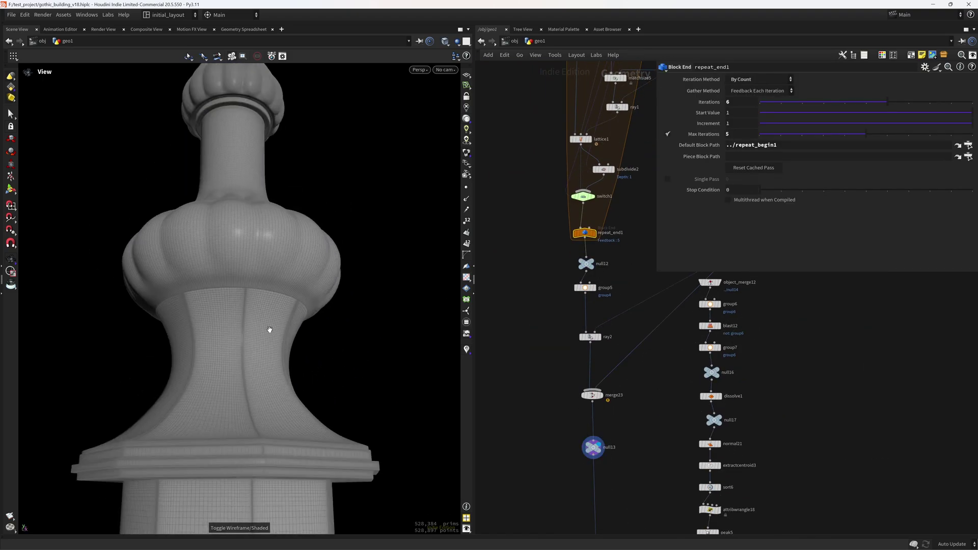
# Step: Examine the junction between the ribbed bulb and the octagonal neck from several angles and distances
pyautogui.scroll(2, 291, 306)
pyautogui.moveTo(291, 306); pyautogui.dragTo(292, 338, button='middle')
pyautogui.scroll(-3, 251, 366)
pyautogui.moveTo(250, 367); pyautogui.dragTo(253, 323, button='middle')
pyautogui.moveTo(254, 323); pyautogui.dragTo(212, 336)
pyautogui.scroll(3, 261, 318)
pyautogui.moveTo(261, 318); pyautogui.dragTo(260, 380, button='middle')
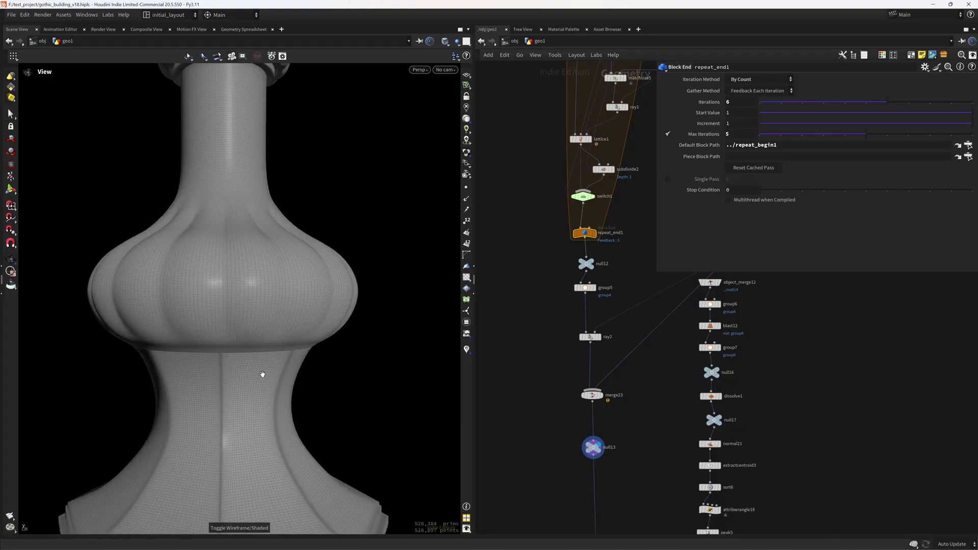
pyautogui.moveTo(260, 380); pyautogui.dragTo(287, 337)
pyautogui.scroll(2, 235, 357)
pyautogui.scroll(-2, 301, 314)
pyautogui.scroll(-2, 287, 337)
pyautogui.scroll(-1, 218, 338)
pyautogui.scroll(3, 262, 371)
pyautogui.scroll(-2, 275, 323)
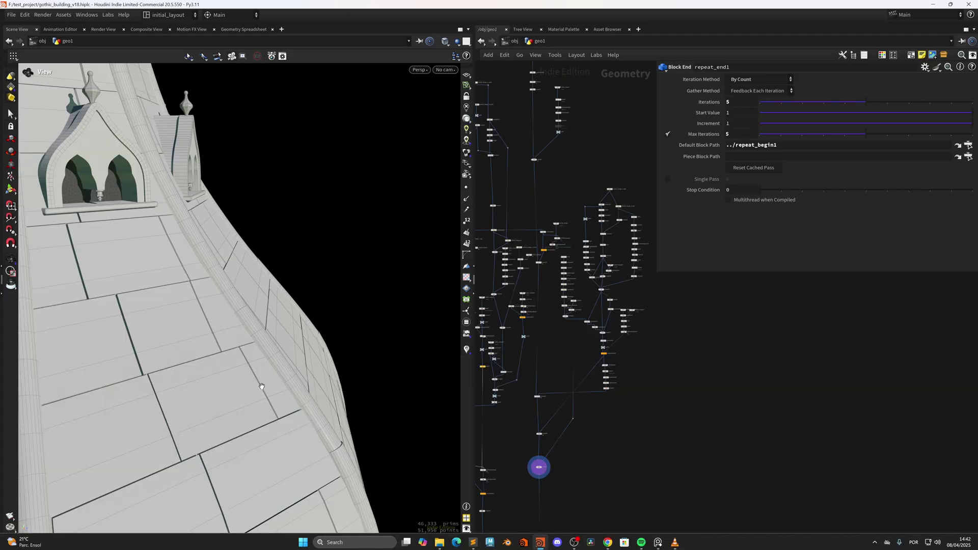
# Step: Examine the large dome's brickwork and the ribs along its corner edges, overall and up close
pyautogui.moveTo(282, 391); pyautogui.dragTo(350, 383)
pyautogui.moveTo(349, 383); pyautogui.dragTo(258, 363, button='right')
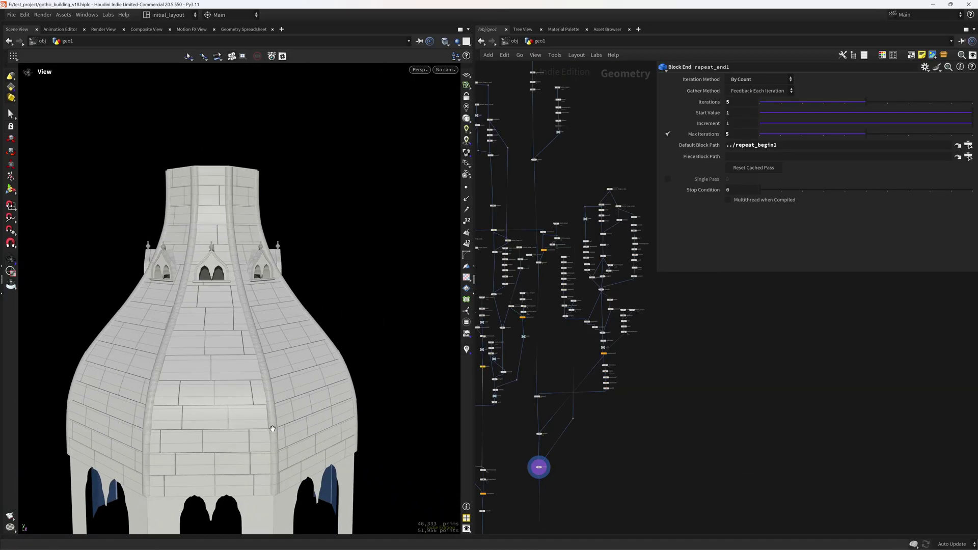
pyautogui.scroll(10, 277, 405)
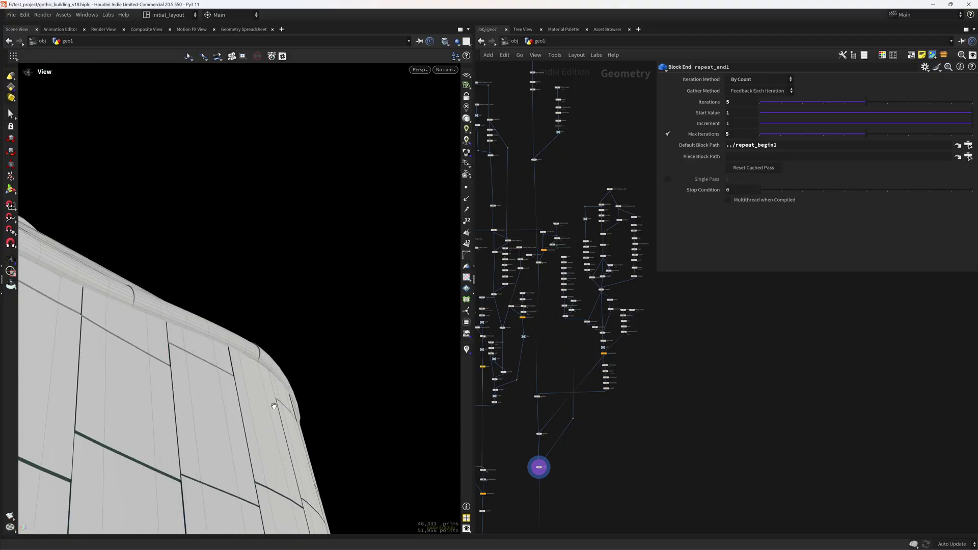
pyautogui.moveTo(267, 397); pyautogui.dragTo(251, 411)
# Step: Find the chain1 node beside the rigid mask note and display its output in the viewport
pyautogui.moveTo(585, 127); pyautogui.dragTo(565, 448, button='middle')
pyautogui.scroll(-3, 594, 301)
pyautogui.moveTo(587, 255); pyautogui.dragTo(584, 313, button='middle')
pyautogui.scroll(8, 584, 313)
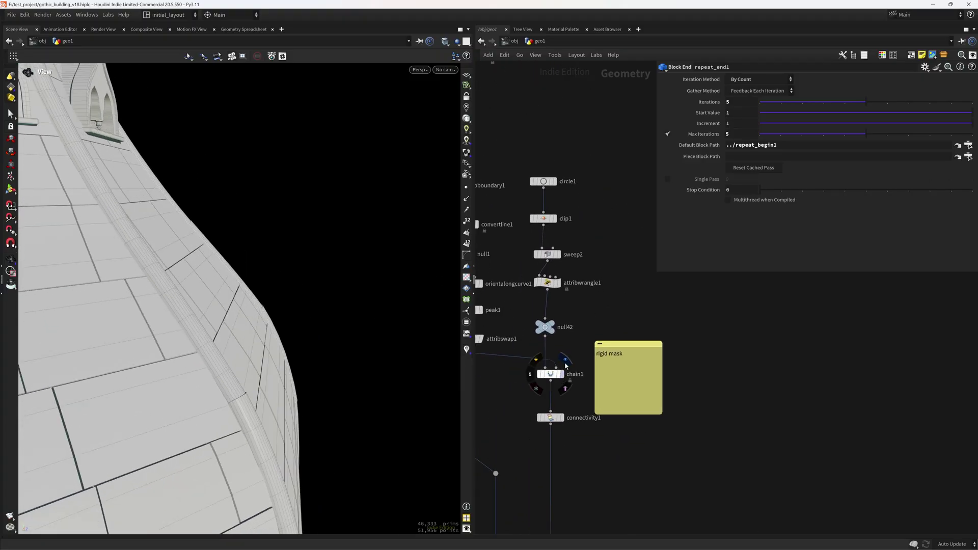
pyautogui.click(566, 361)
pyautogui.press('h')
pyautogui.moveTo(318, 371); pyautogui.dragTo(349, 393, button='right')
# Step: Display the two inputs of chain1: the half-tube piece at null42 and the guide curves at attribswap1
pyautogui.moveTo(521, 317); pyautogui.dragTo(567, 313, button='middle')
pyautogui.click(525, 334)
pyautogui.click(598, 318)
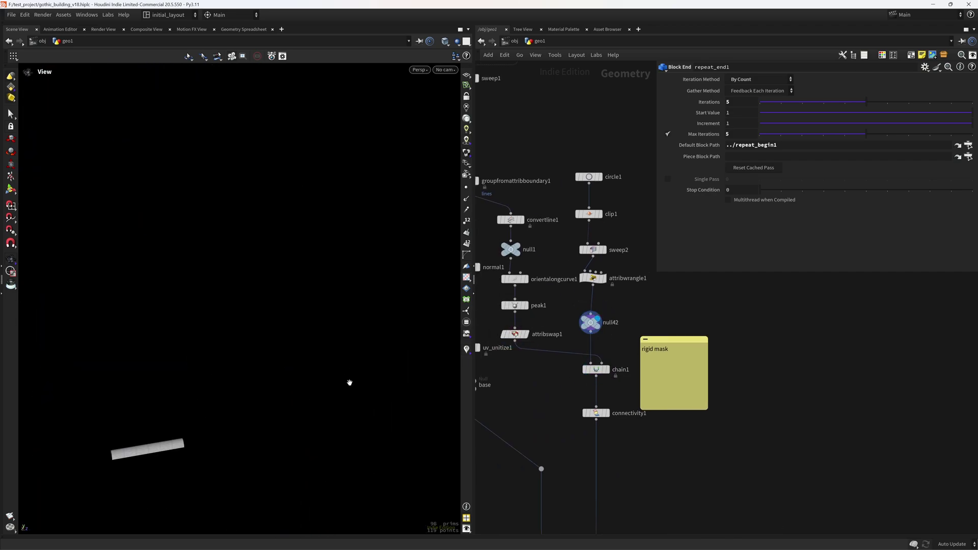
pyautogui.press('g')
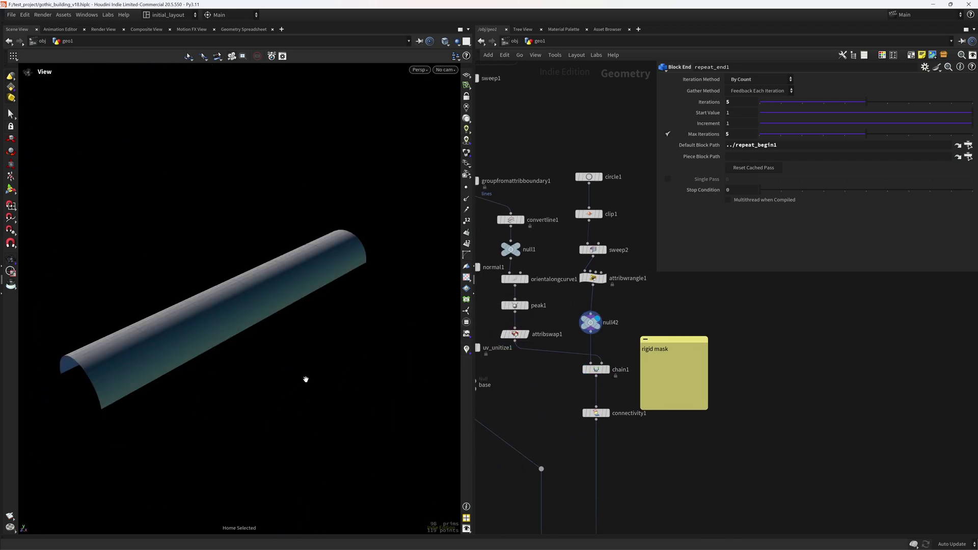
pyautogui.click(469, 120)
pyautogui.moveTo(368, 301); pyautogui.dragTo(206, 359)
pyautogui.click(526, 334)
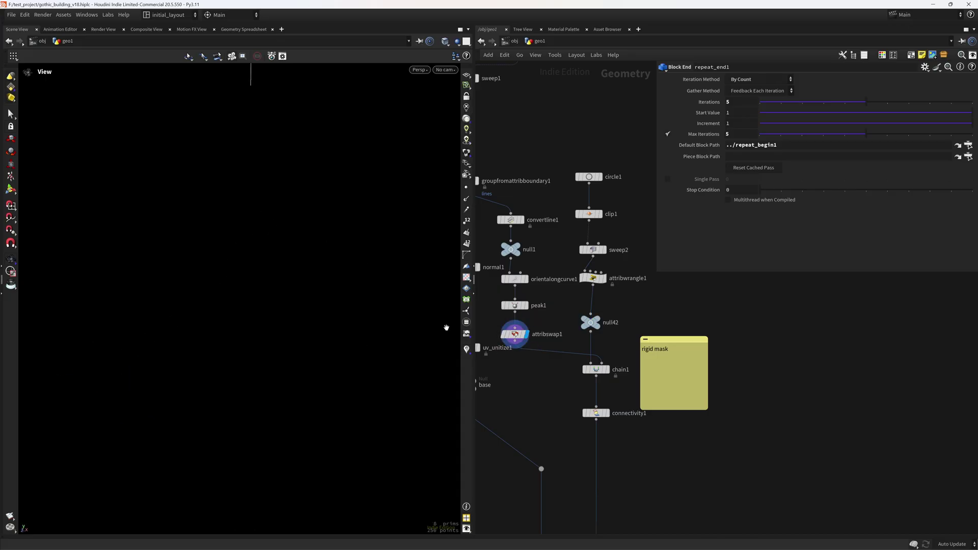
pyautogui.moveTo(402, 329); pyautogui.dragTo(318, 358)
# Step: Select and display chain1, and examine the ribs deformed along the curves overall and up close
pyautogui.moveTo(622, 346); pyautogui.dragTo(612, 324, button='middle')
pyautogui.click(600, 338)
pyautogui.click(588, 347)
pyautogui.hotkey('space', 'f')
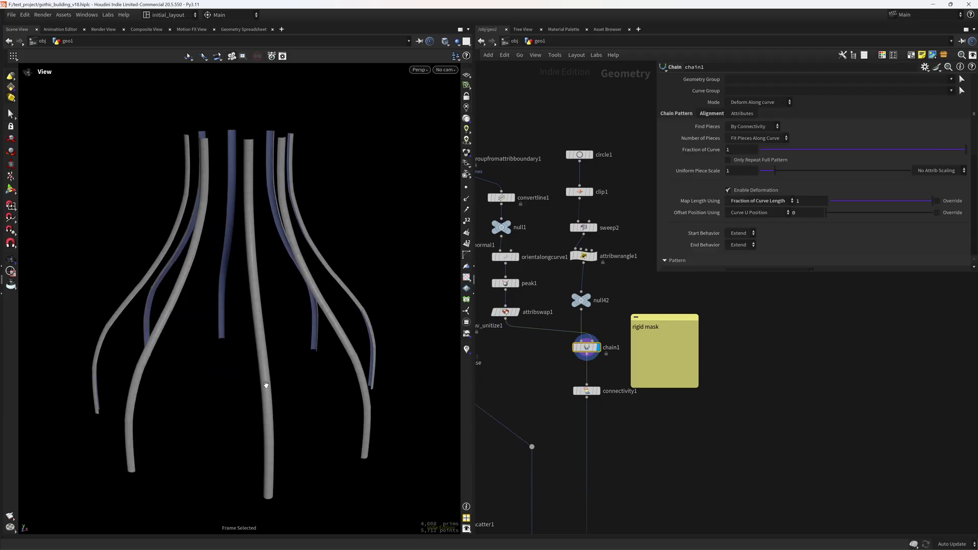
pyautogui.moveTo(265, 386); pyautogui.dragTo(326, 411, button='right')
pyautogui.moveTo(326, 410); pyautogui.dragTo(329, 376)
pyautogui.moveTo(282, 428); pyautogui.dragTo(327, 422)
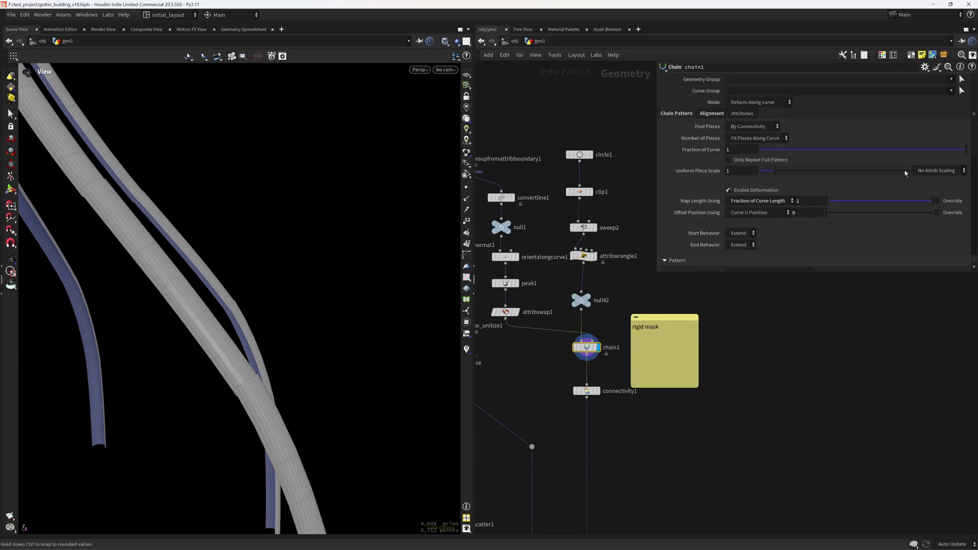
# Step: Review chain1's Rigidity settings, including the Enable Rigidity Mask option and the rigid_mask geometry attribute
pyautogui.moveTo(974, 118); pyautogui.dragTo(973, 223)
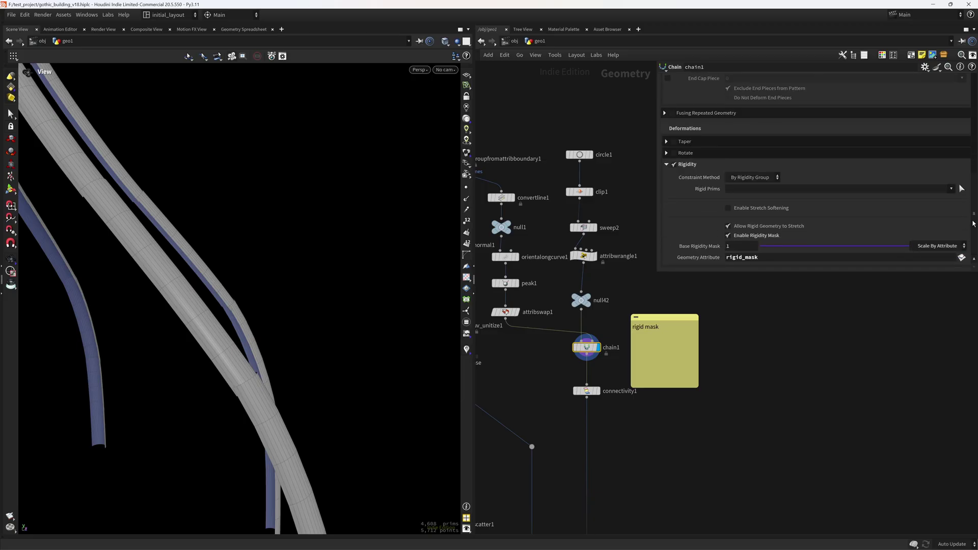
pyautogui.click(774, 238)
pyautogui.moveTo(351, 413); pyautogui.dragTo(309, 416)
pyautogui.click(756, 259)
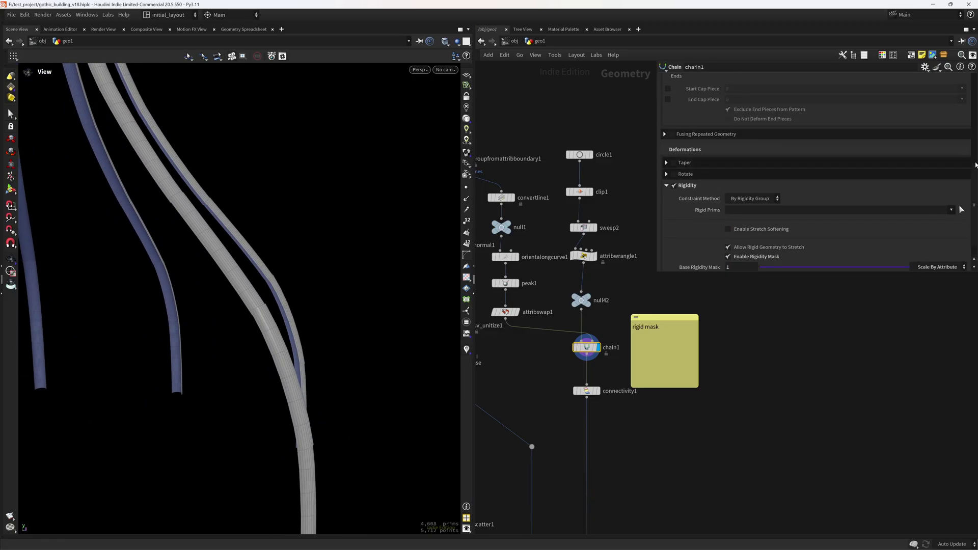
pyautogui.scroll(-1, 976, 230)
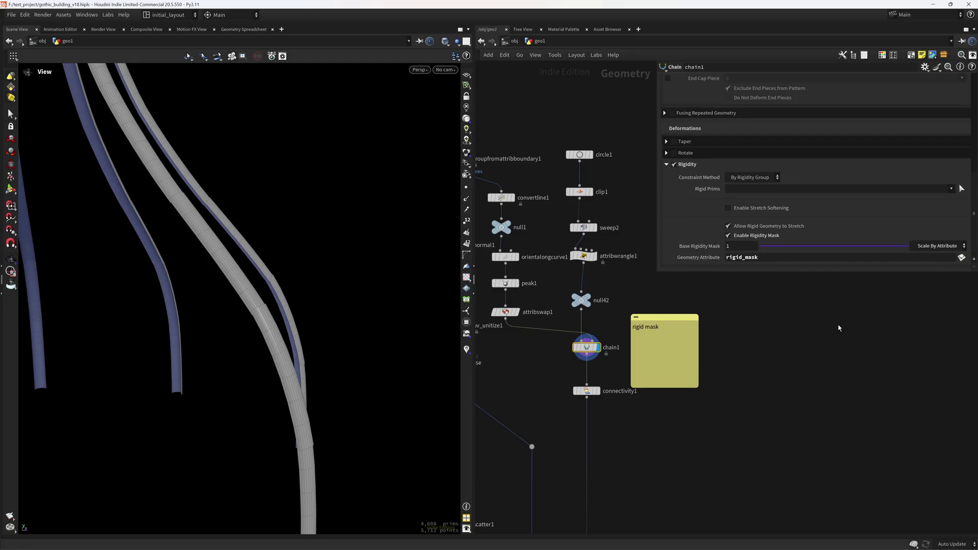
# Step: Select and display attribwrangle1, and visualize its rigid_mask attribute on the framed half-tube
pyautogui.click(584, 257)
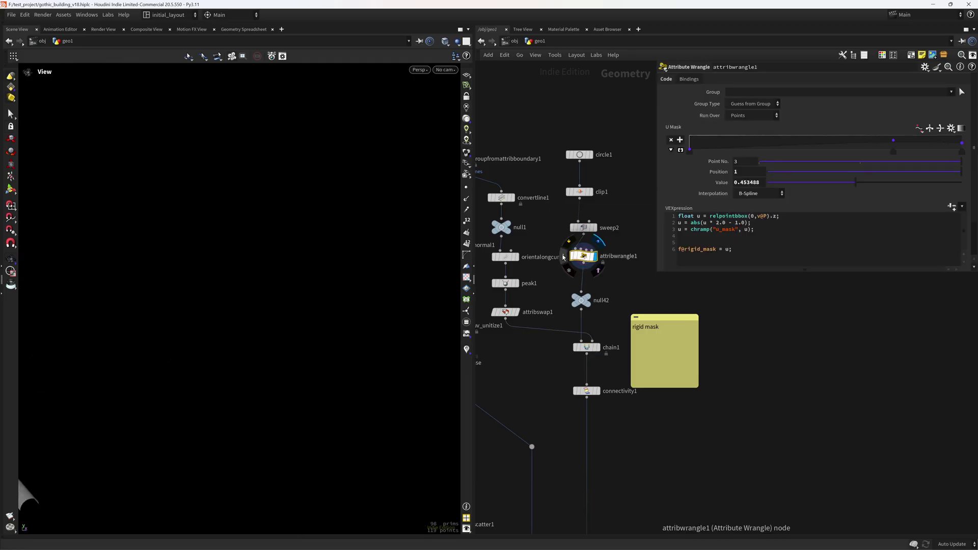
pyautogui.click(565, 256)
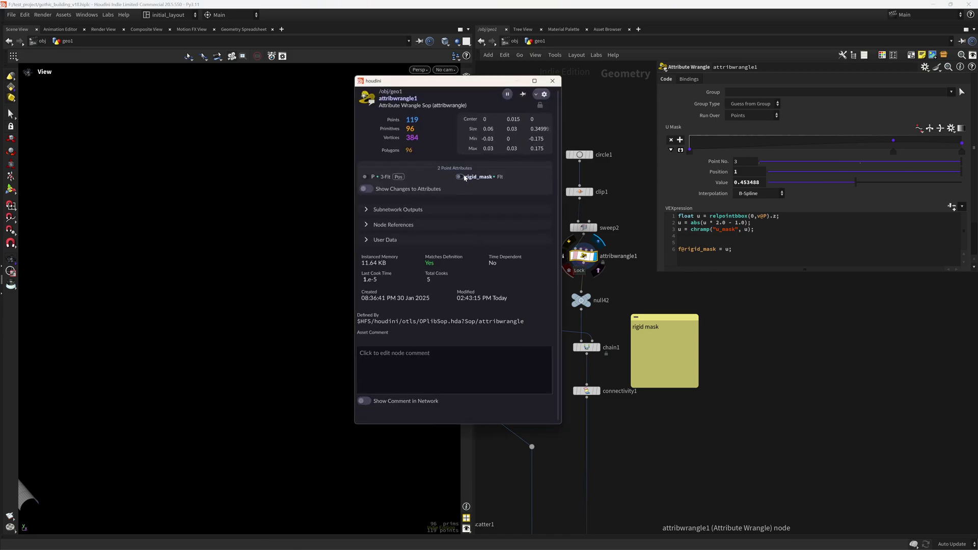
pyautogui.click(461, 177)
pyautogui.click(553, 80)
pyautogui.press('f')
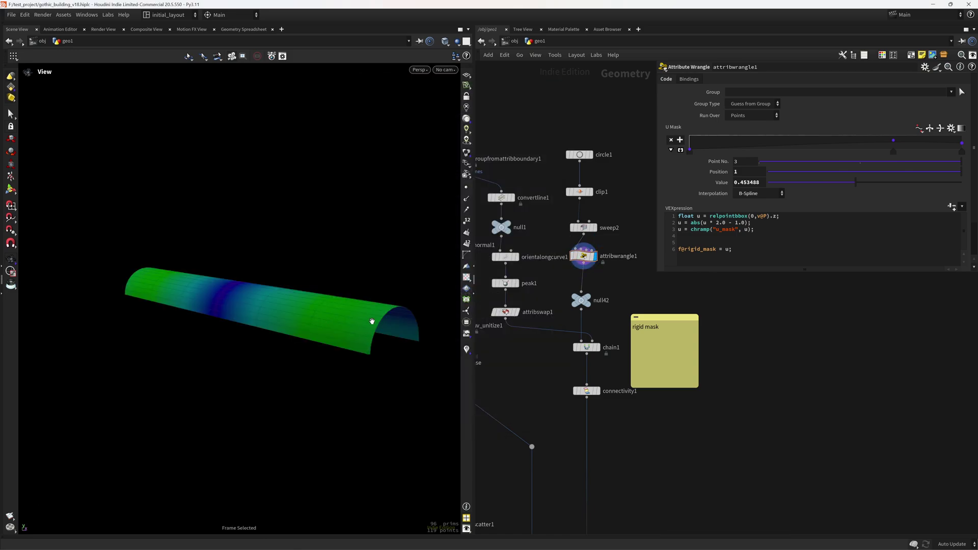
# Step: Examine the rigid_mask colors along the half-tube together with attribwrangle1's U Mask ramp and VEX code
pyautogui.moveTo(377, 323); pyautogui.dragTo(353, 321)
pyautogui.press('f')
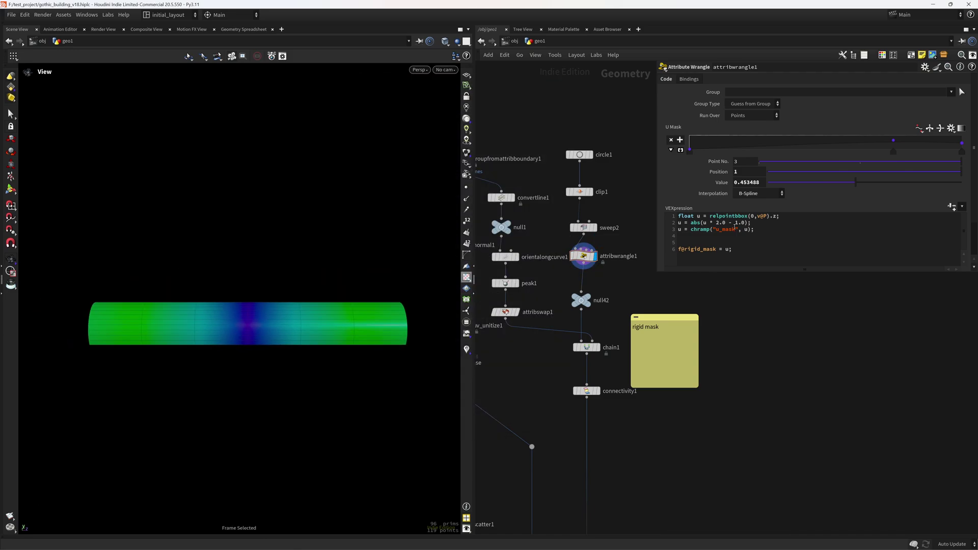
pyautogui.keyDown('alt'); pyautogui.moveTo(372, 356); pyautogui.dragTo(242, 367); pyautogui.keyUp('alt')
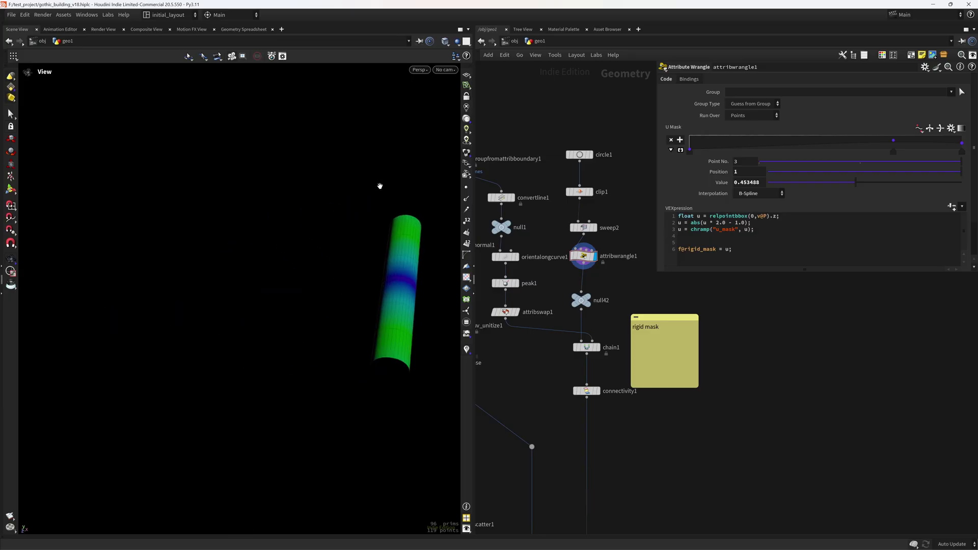
pyautogui.keyDown('alt'); pyautogui.moveTo(333, 361); pyautogui.dragTo(387, 321); pyautogui.keyUp('alt')
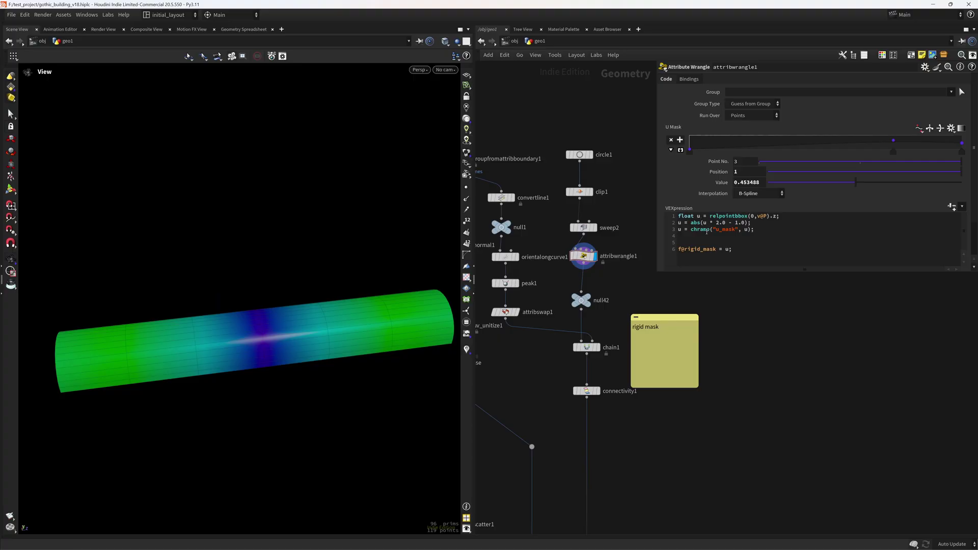
pyautogui.keyDown('alt'); pyautogui.moveTo(393, 326); pyautogui.dragTo(368, 283); pyautogui.keyUp('alt')
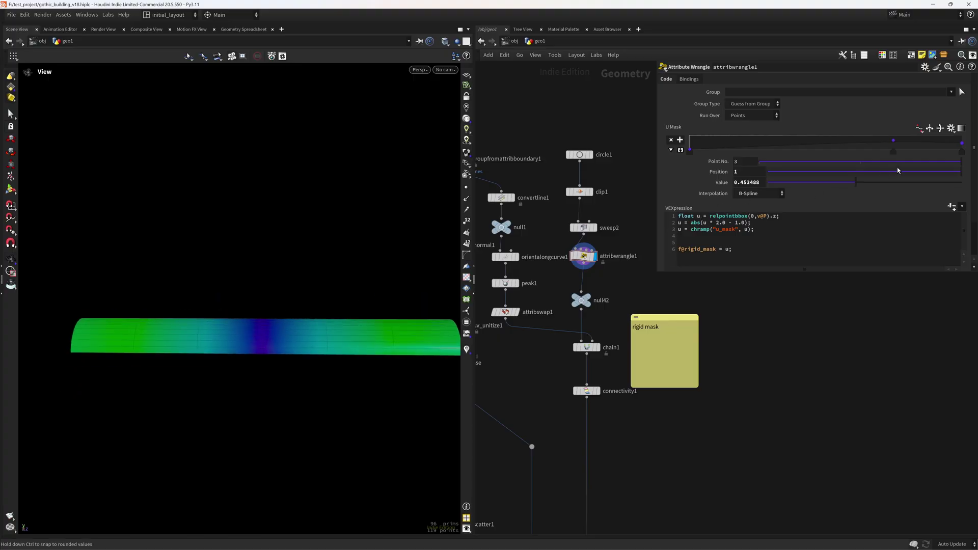
pyautogui.click(671, 150)
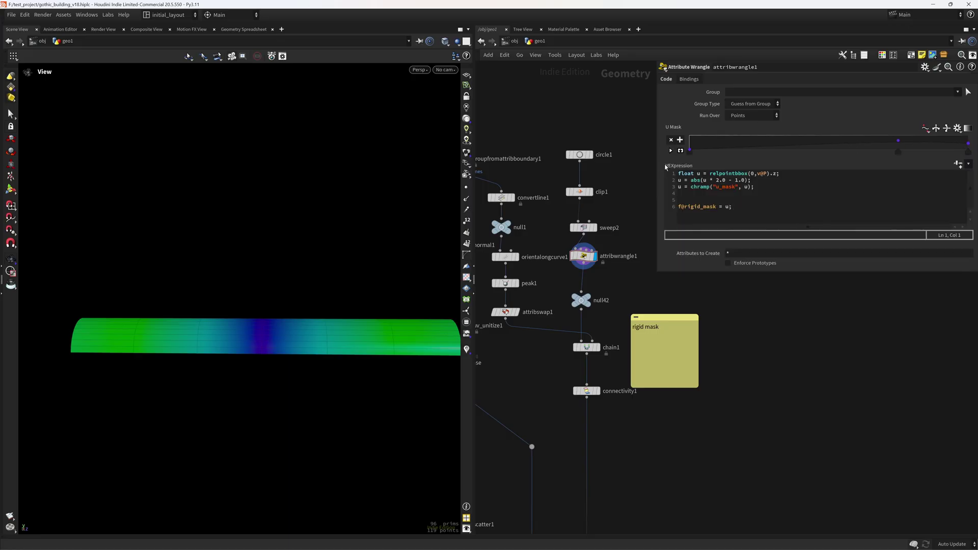
pyautogui.click(671, 150)
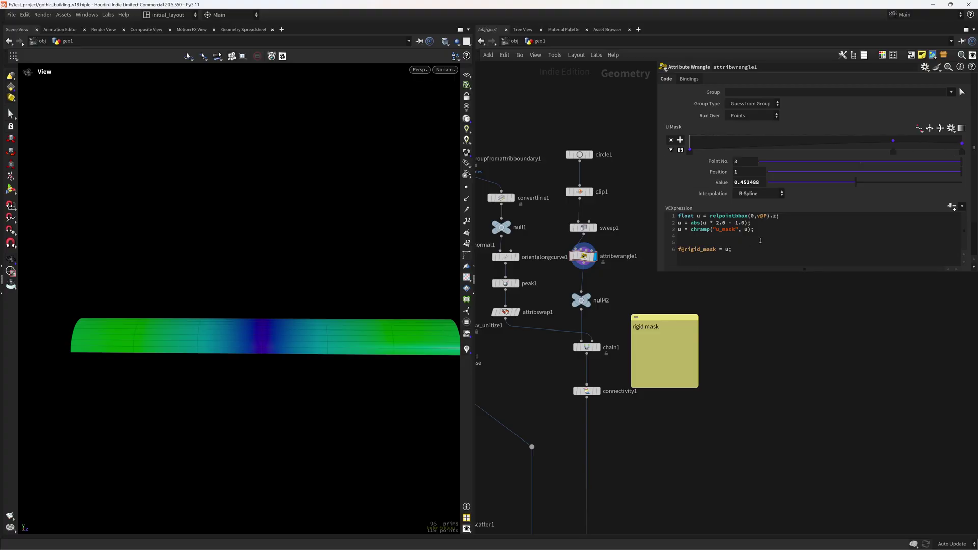
# Step: Display chain1 with the rigid_mask colors and examine how the mask repeats along the bent ribs
pyautogui.moveTo(642, 270); pyautogui.dragTo(650, 221, button='middle')
pyautogui.click(606, 297)
pyautogui.moveTo(399, 305); pyautogui.dragTo(344, 343)
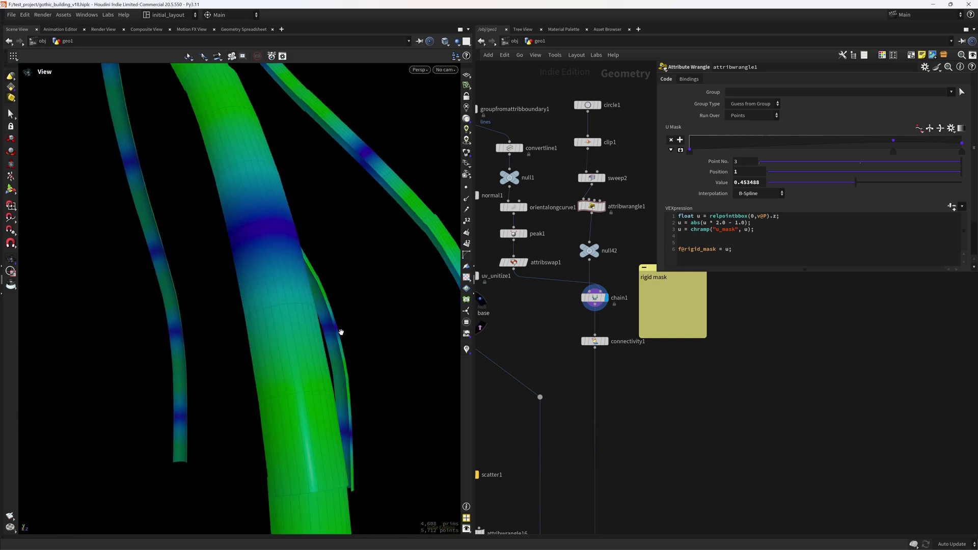
pyautogui.press('f')
pyautogui.moveTo(355, 399); pyautogui.dragTo(254, 380)
pyautogui.moveTo(253, 380); pyautogui.dragTo(323, 386, button='right')
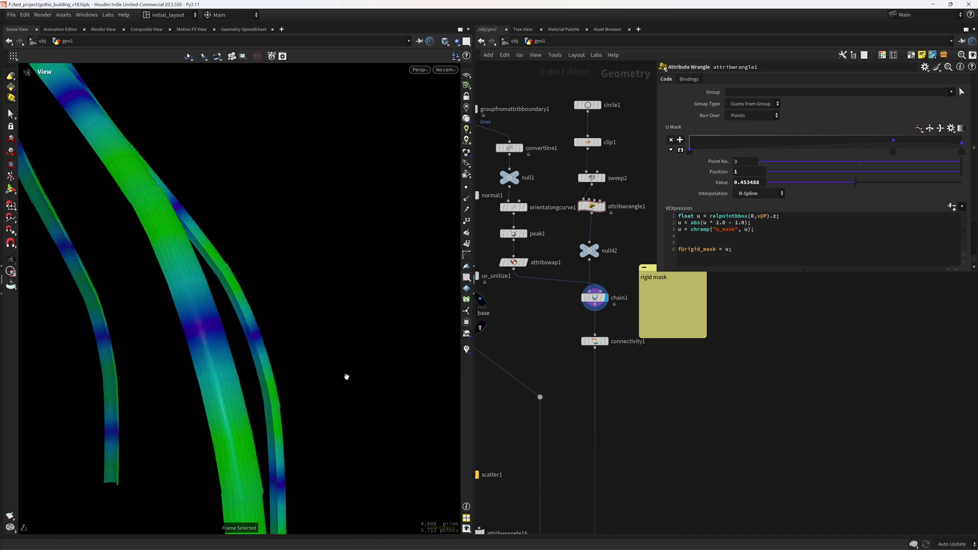
pyautogui.moveTo(239, 419); pyautogui.dragTo(212, 395)
pyautogui.moveTo(214, 360); pyautogui.dragTo(290, 397)
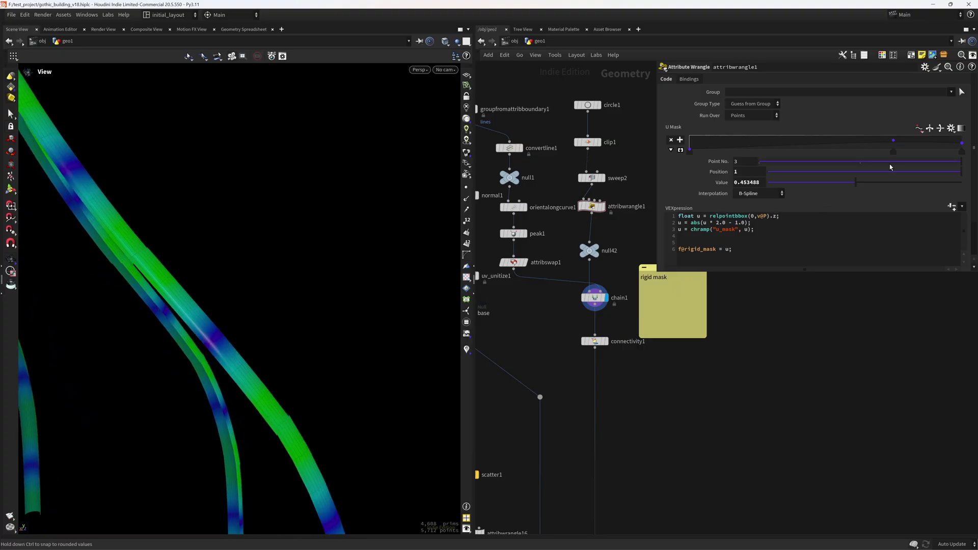
# Step: Try lowering the end point of the U Mask ramp to 0, and undo the ramp change
pyautogui.moveTo(965, 147); pyautogui.dragTo(971, 131)
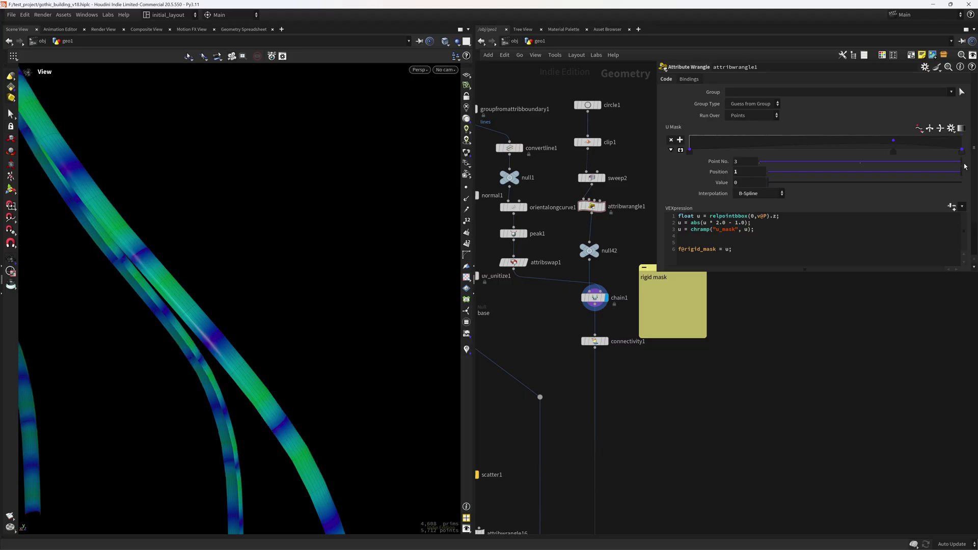
pyautogui.moveTo(965, 164); pyautogui.dragTo(969, 132)
pyautogui.hotkey('ctrl', 'z')
# Step: View the full set of ribs with the mask colors and turn off the rigid_mask visualization
pyautogui.scroll(-4, 352, 386)
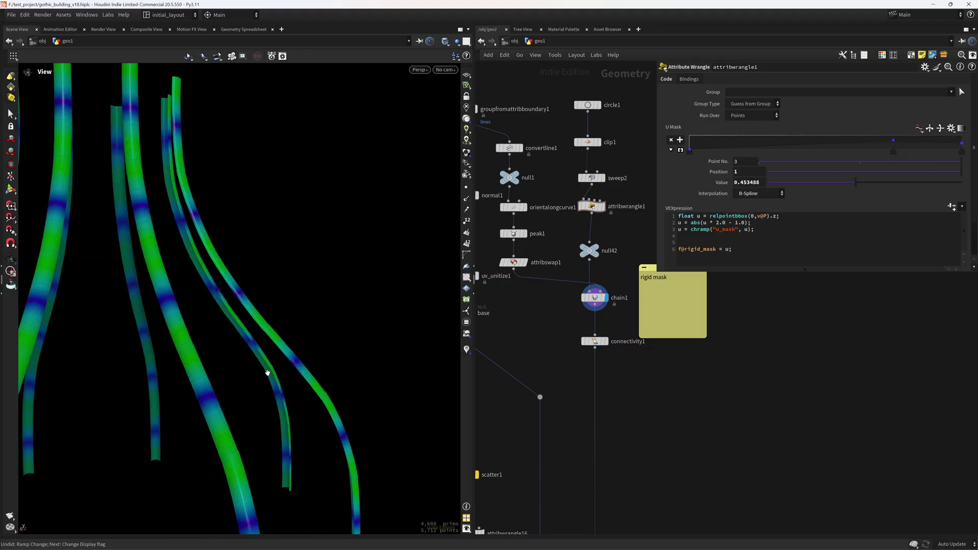
pyautogui.moveTo(308, 369); pyautogui.dragTo(313, 304, button='middle')
pyautogui.scroll(-5, 359, 338)
pyautogui.scroll(-2, 373, 311)
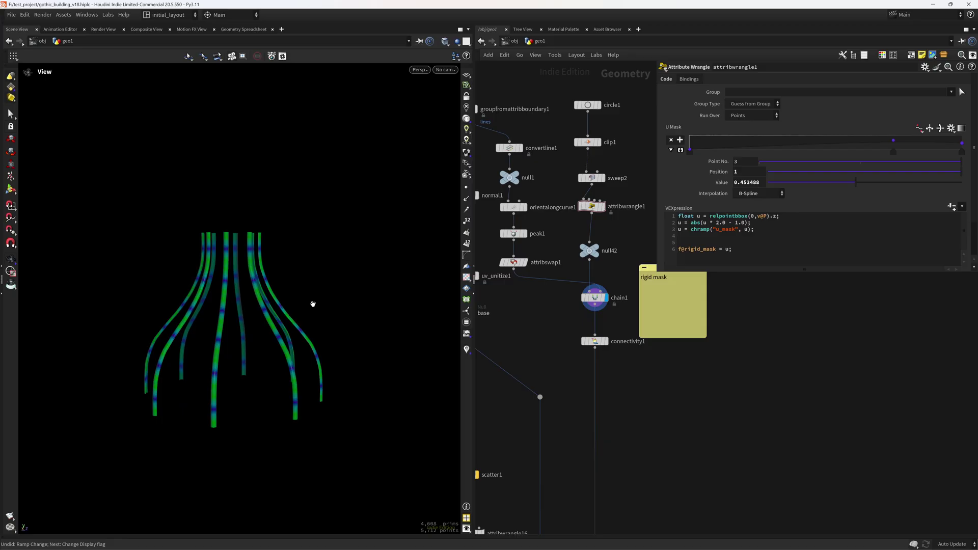
pyautogui.click(467, 351)
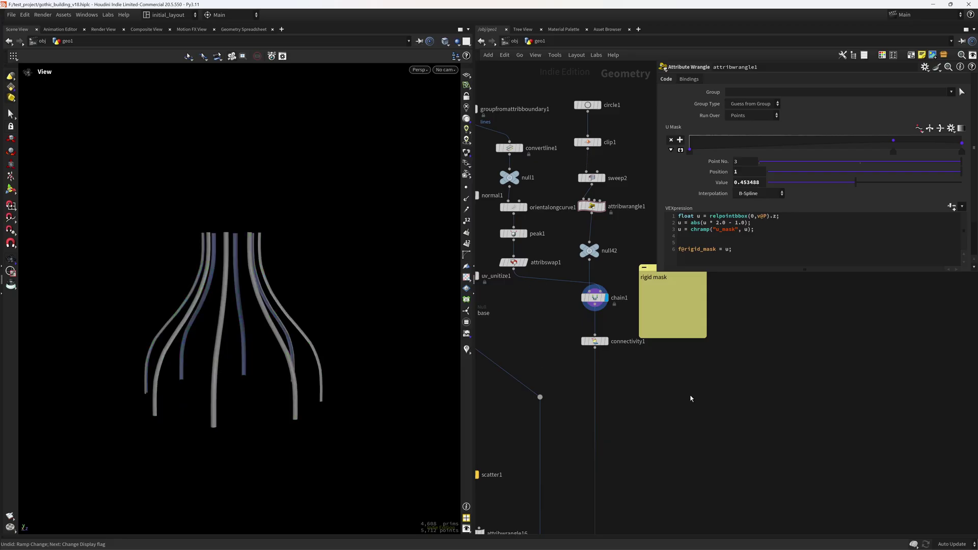
# Step: Display the OUT null at the end of the network and turn on viewport lighting with shadows
pyautogui.scroll(-10, 691, 400)
pyautogui.moveTo(690, 400); pyautogui.dragTo(592, 71, button='middle')
pyautogui.moveTo(634, 517); pyautogui.dragTo(603, 156, button='middle')
pyautogui.scroll(9, 548, 357)
pyautogui.moveTo(552, 289)
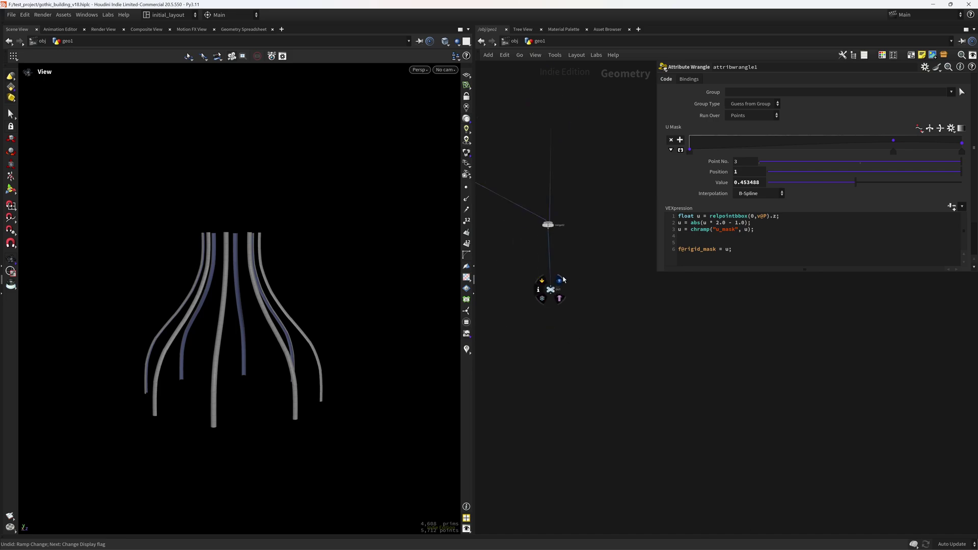
pyautogui.click(560, 280)
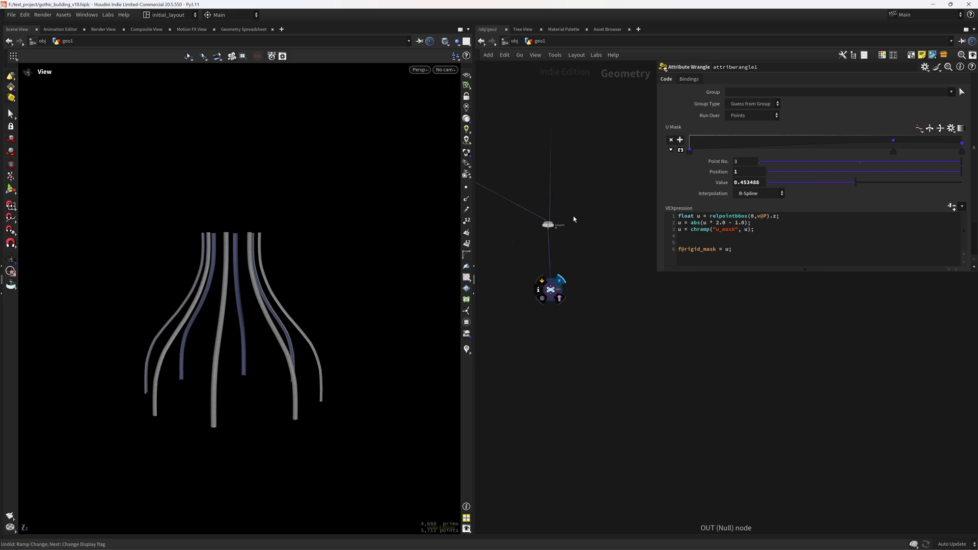
pyautogui.moveTo(289, 372); pyautogui.dragTo(365, 375)
pyautogui.click(466, 139)
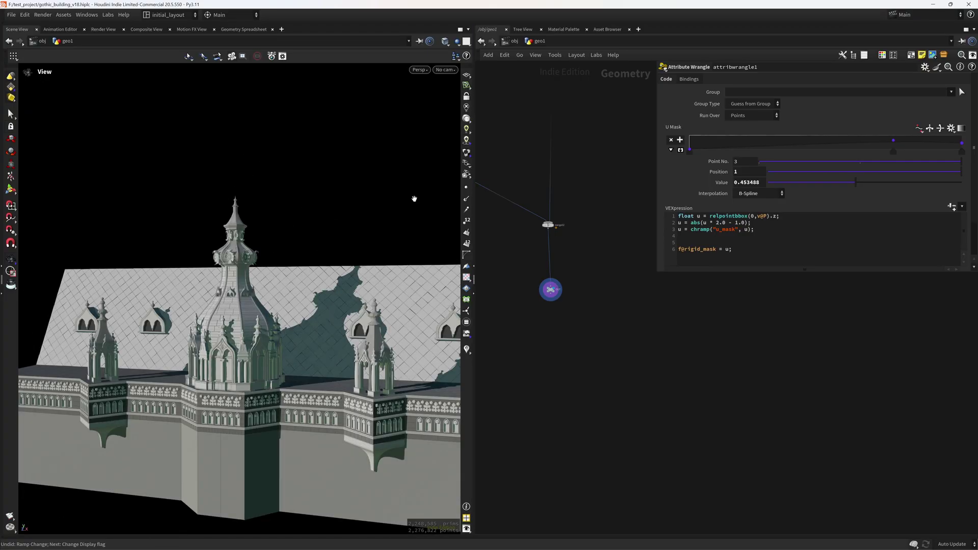
# Step: Examine the complete building around the central domed turret, up close and from farther back
pyautogui.scroll(5, 218, 363)
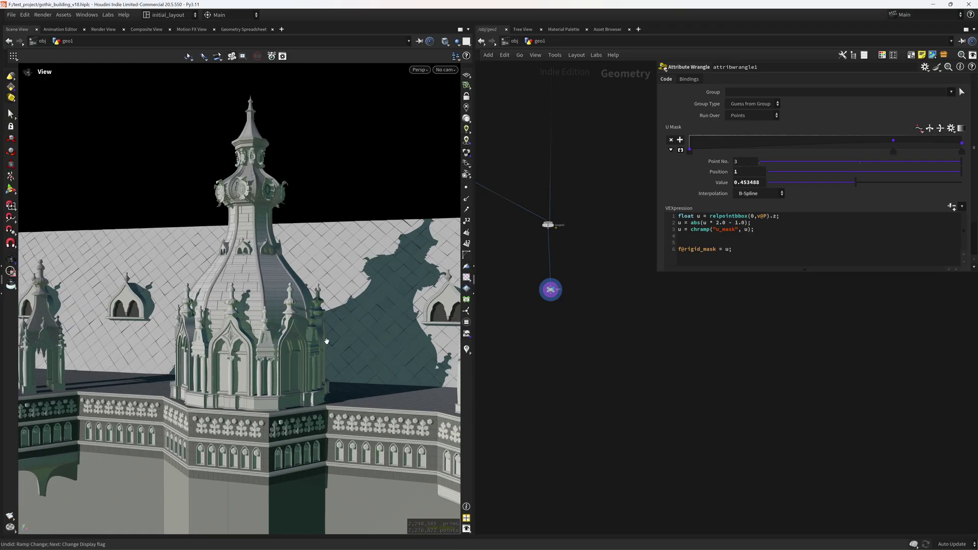
pyautogui.scroll(-2, 323, 343)
pyautogui.moveTo(323, 343); pyautogui.dragTo(304, 351)
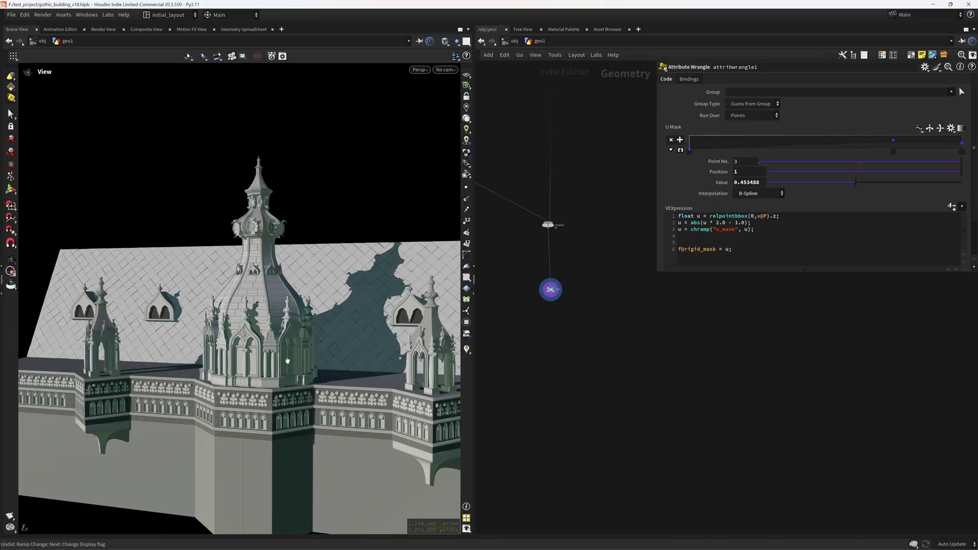